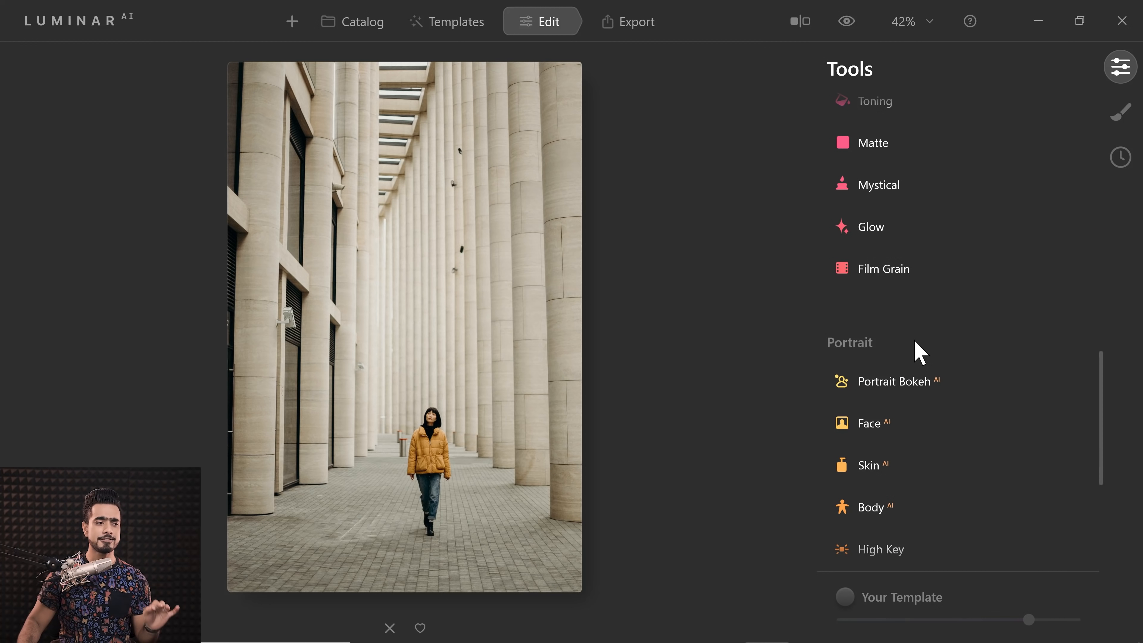
Open Portrait Bokeh AI for the woman-in-yellow-jacket photo and raise its Amount to the maximum
{"action": "scroll", "coordinate": [914, 367], "scroll_direction": "down", "scroll_amount": 1}
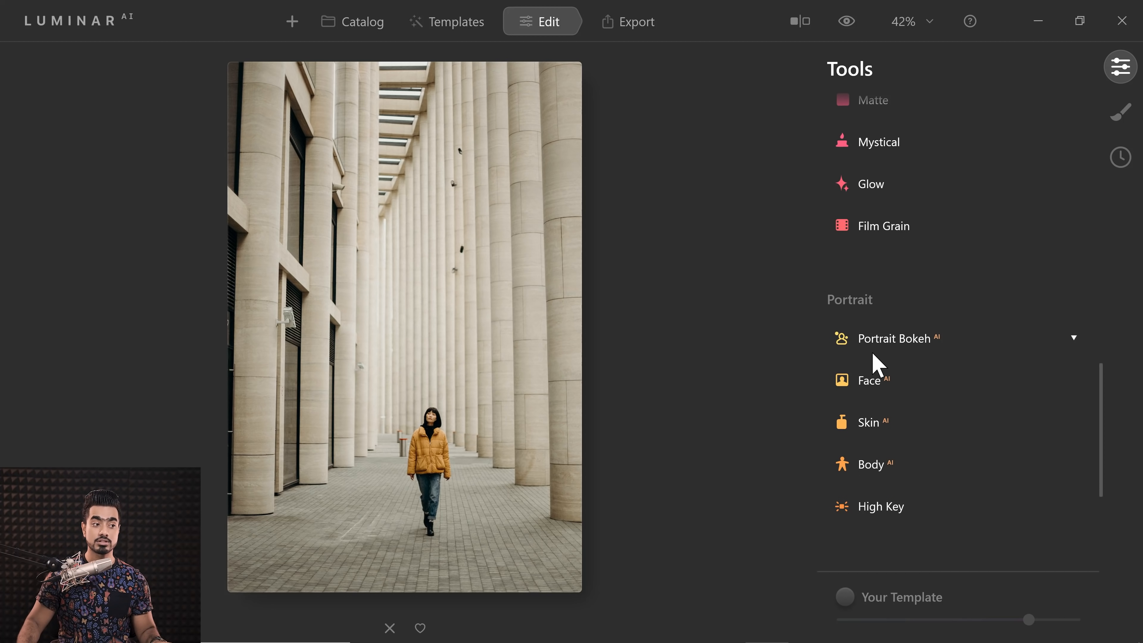
{"action": "left_click", "coordinate": [922, 341]}
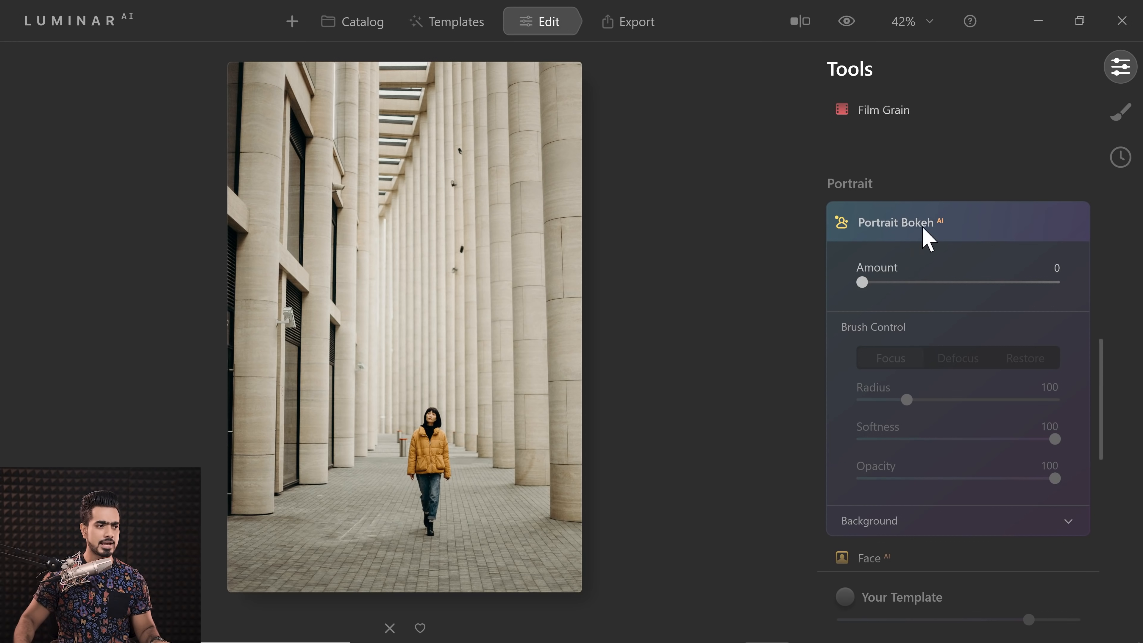
{"action": "left_click_drag", "start_coordinate": [1049, 283], "coordinate": [1075, 285]}
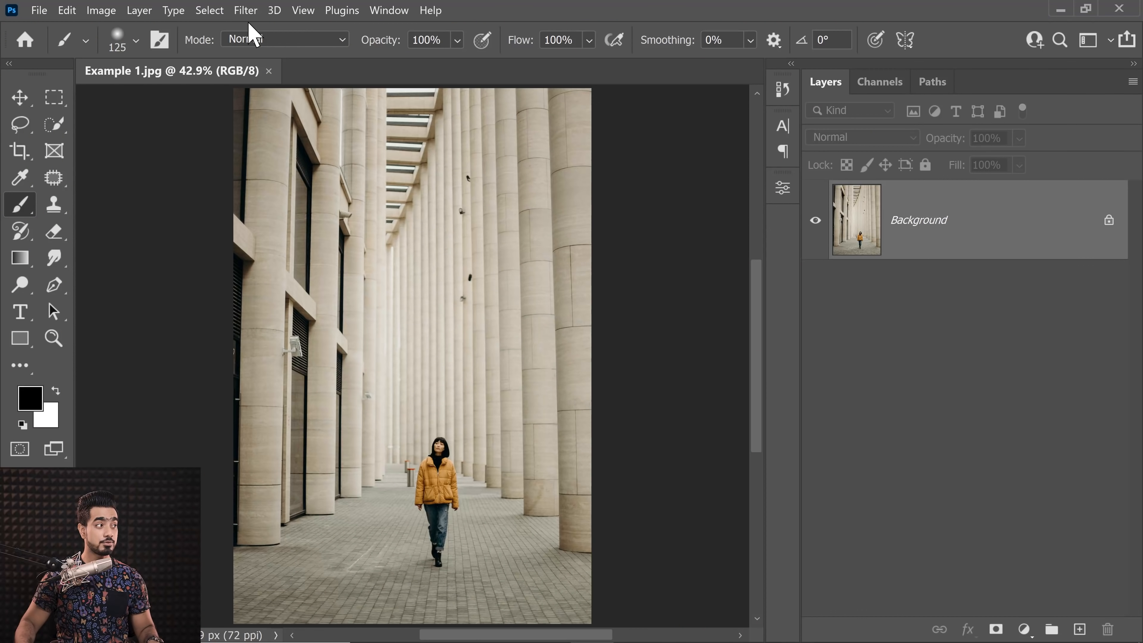
In Photoshop, open Neural Filters for Example 1.jpg and enable the Depth Blur filter with its default settings
{"action": "left_click", "coordinate": [250, 11]}
{"action": "left_click", "coordinate": [270, 69]}
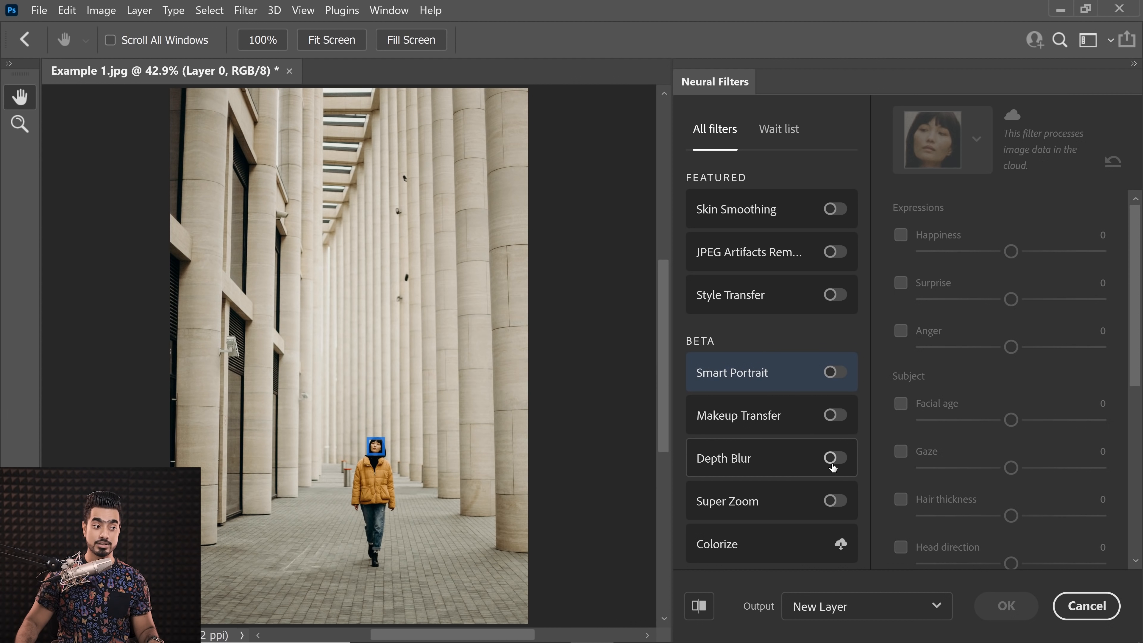
{"action": "left_click", "coordinate": [834, 459]}
{"action": "scroll", "coordinate": [1101, 374], "scroll_direction": "down", "scroll_amount": 5}
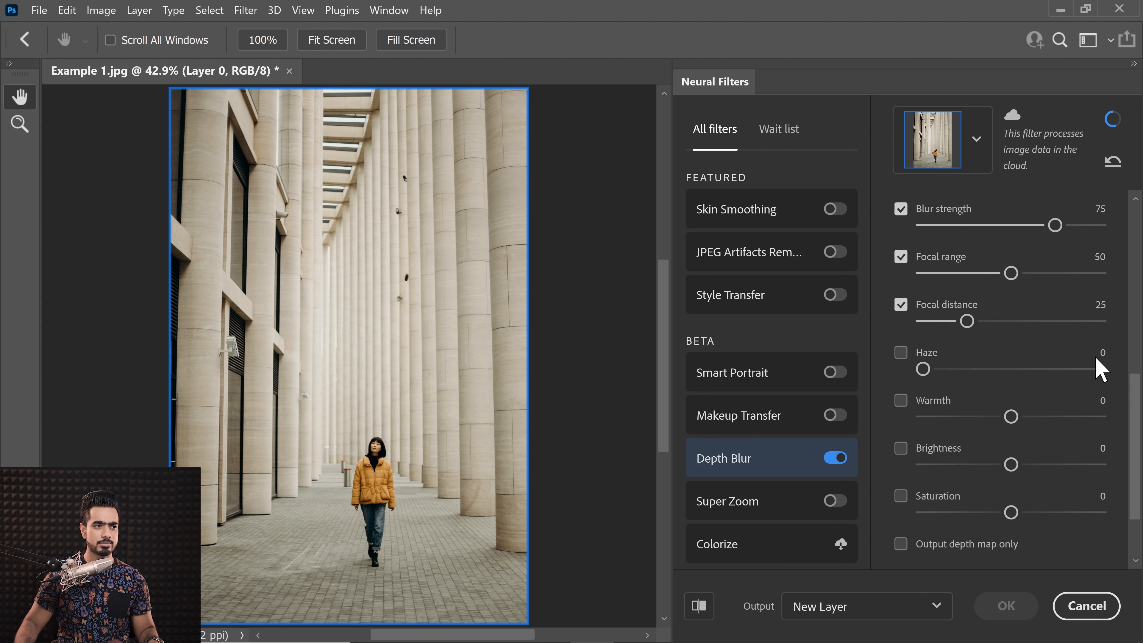
{"action": "scroll", "coordinate": [1102, 369], "scroll_direction": "up", "scroll_amount": 2}
{"action": "scroll", "coordinate": [1031, 343], "scroll_direction": "up", "scroll_amount": 3}
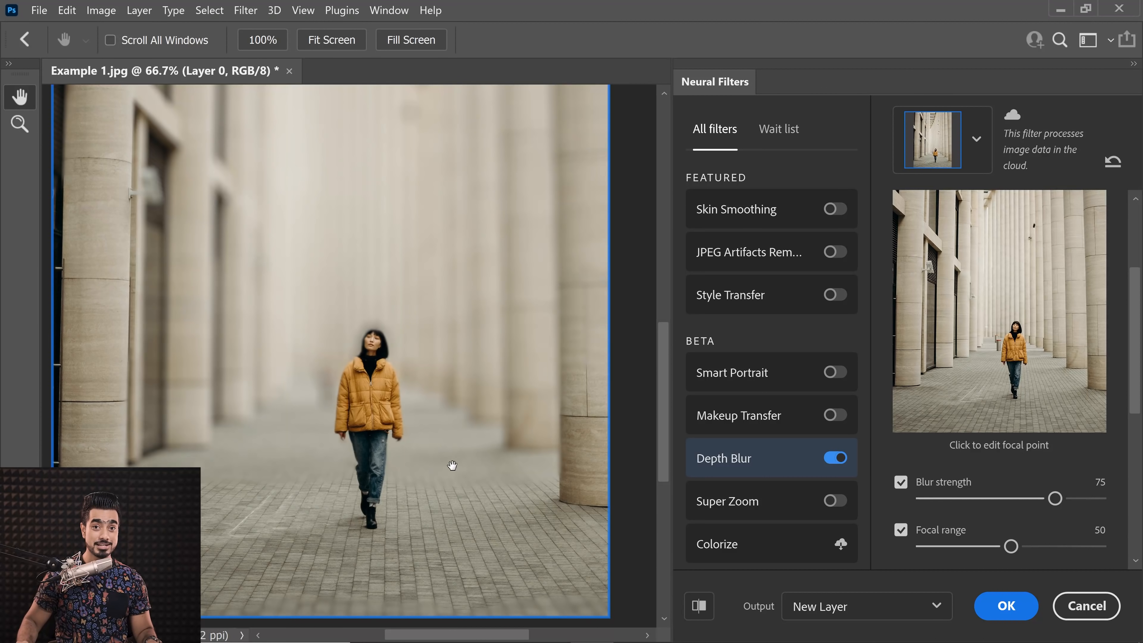
Examine the blur edges around the woman's head, jacket and feet in the Depth Blur result
{"action": "key", "text": "ctrl+plus"}
{"action": "key", "text": "ctrl+plus"}
{"action": "key", "text": "ctrl+plus"}
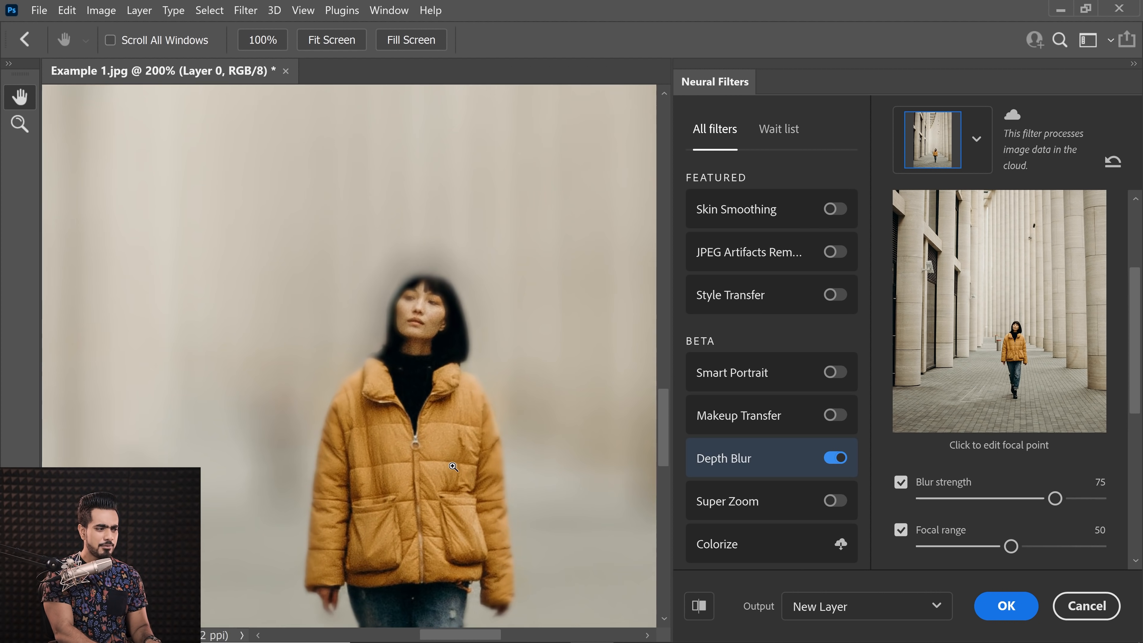
{"action": "left_click_drag", "start_coordinate": [518, 459], "coordinate": [334, 157]}
{"action": "scroll", "coordinate": [375, 401], "scroll_direction": "down", "scroll_amount": 10}
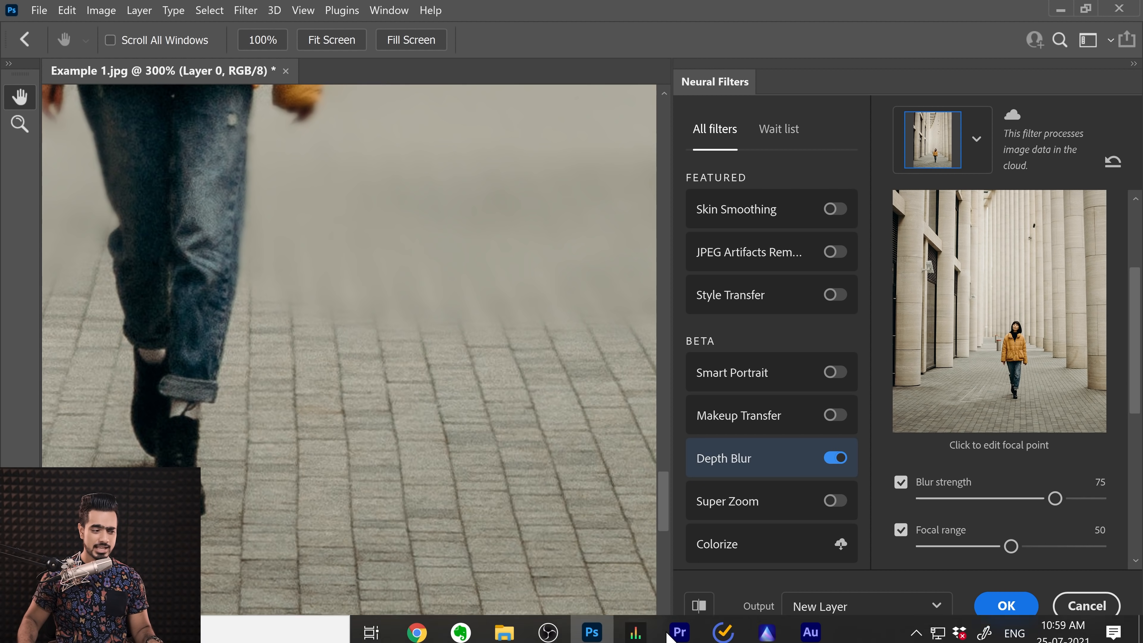
Switch to Luminar AI and examine the Portrait Bokeh edges around the woman and the ground at 200%
{"action": "left_click", "coordinate": [767, 625]}
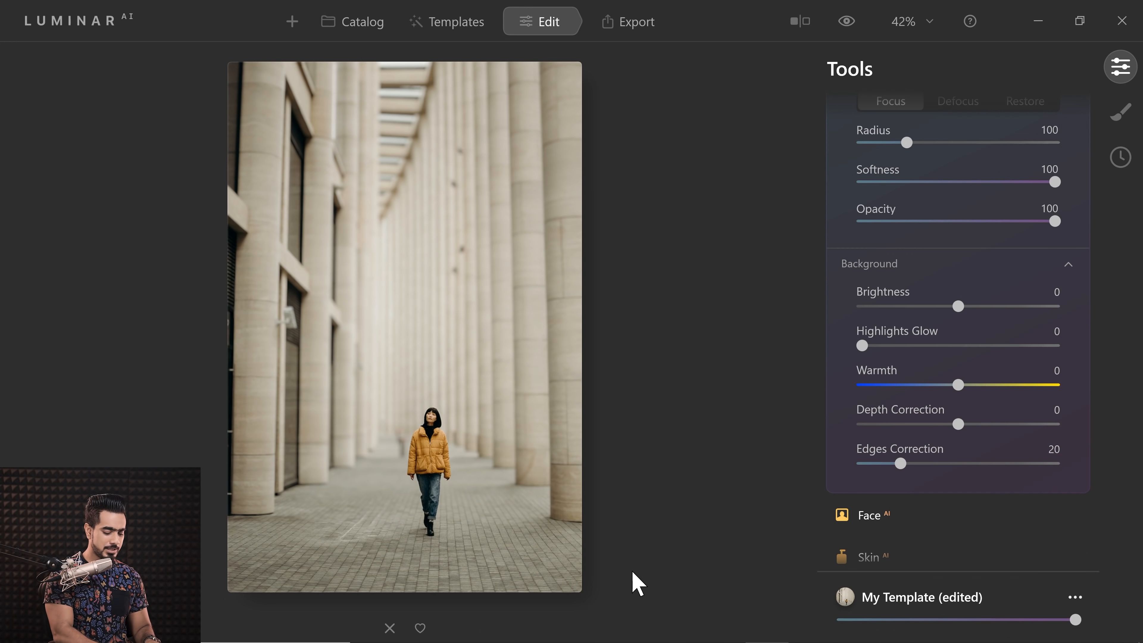
{"action": "key", "text": "ctrl+plus"}
{"action": "key", "text": "ctrl+plus"}
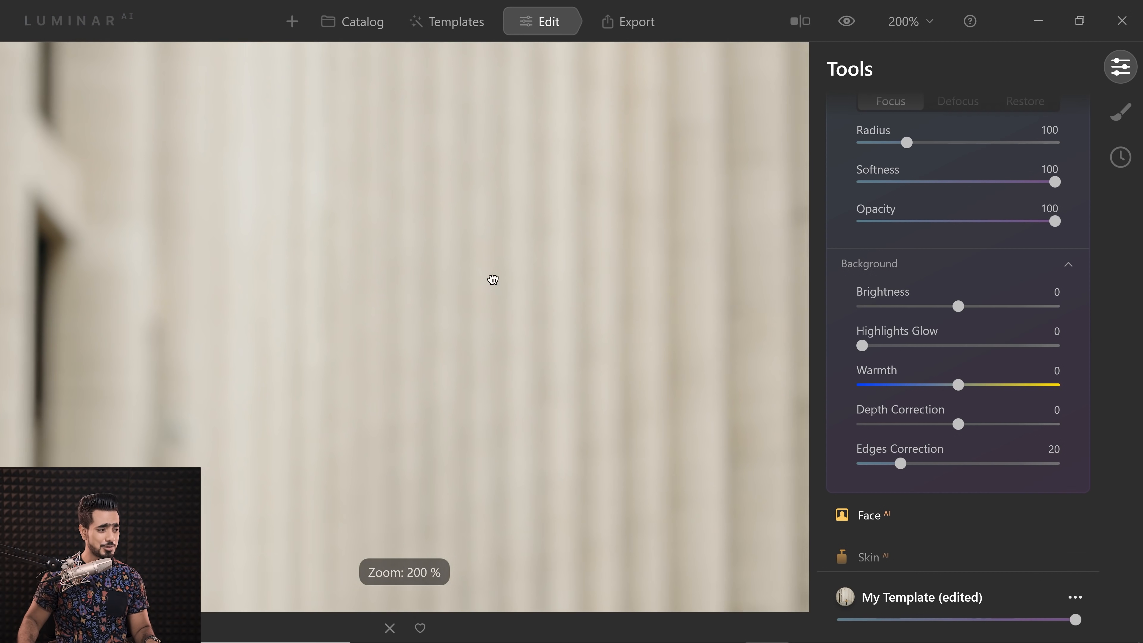
{"action": "scroll", "coordinate": [492, 278], "scroll_direction": "down", "scroll_amount": 10}
{"action": "scroll", "coordinate": [466, 269], "scroll_direction": "up", "scroll_amount": 5}
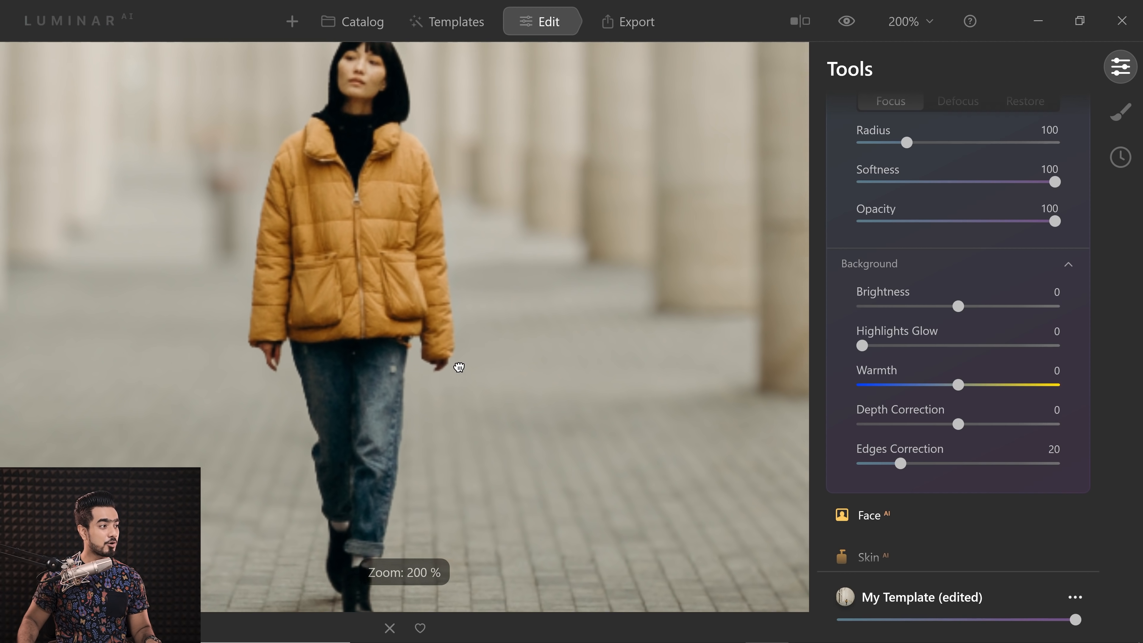
{"action": "scroll", "coordinate": [403, 246], "scroll_direction": "down", "scroll_amount": 7}
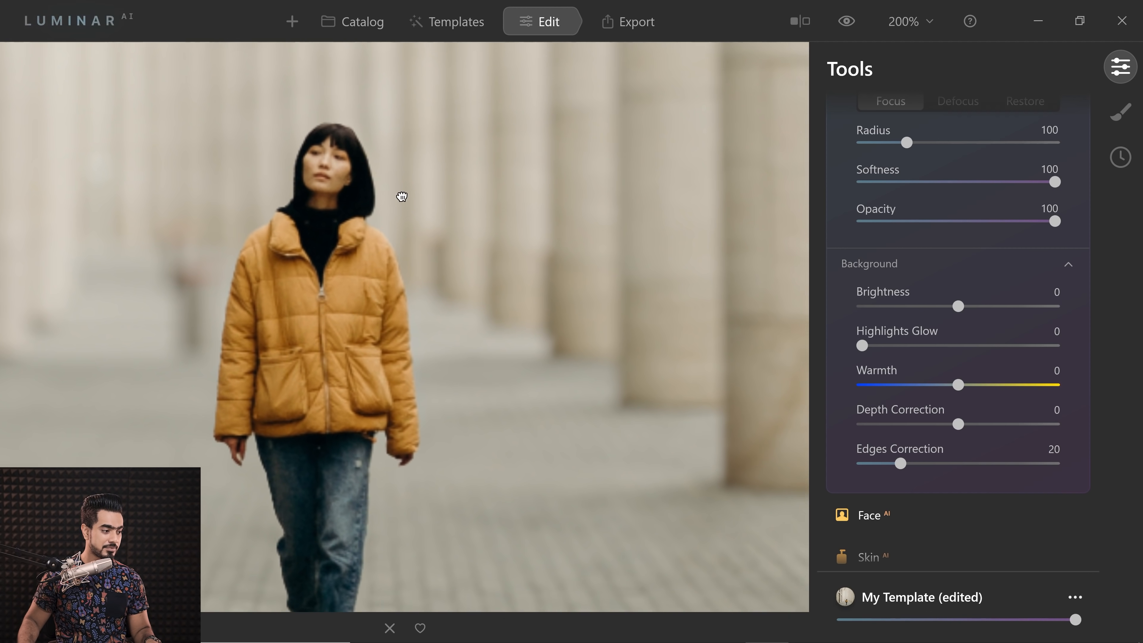
{"action": "left_click_drag", "start_coordinate": [417, 555], "coordinate": [420, 428]}
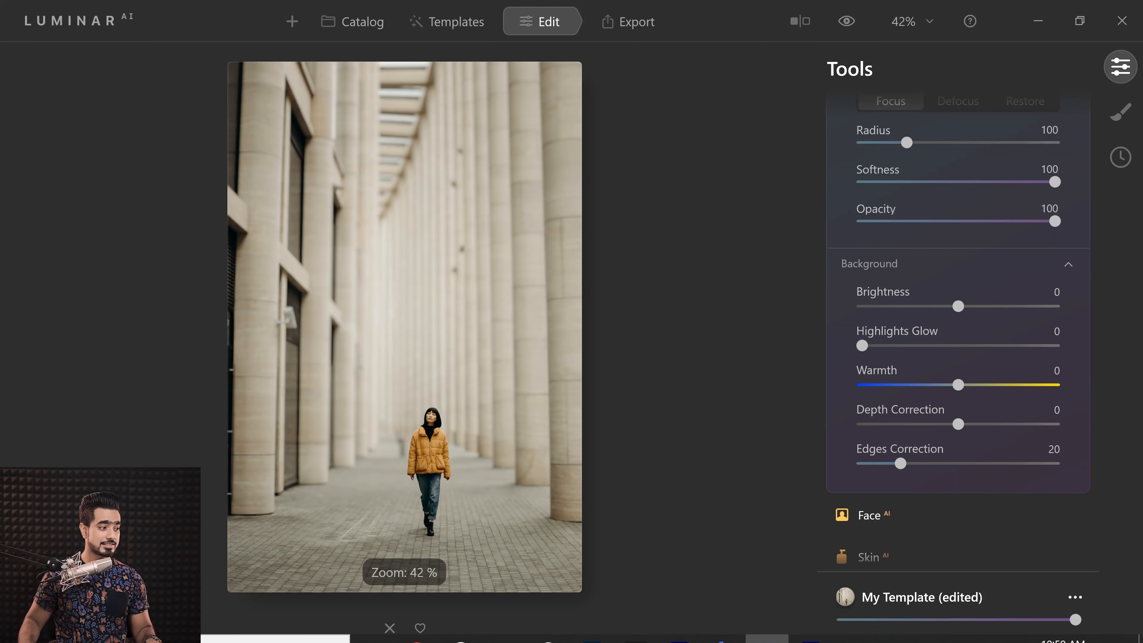
Switch to Photoshop, enable the Depth Blur neural filter on Example 2.jpg and adjust its focal range
{"action": "mouse_move", "coordinate": [794, 624]}
{"action": "left_click", "coordinate": [595, 625]}
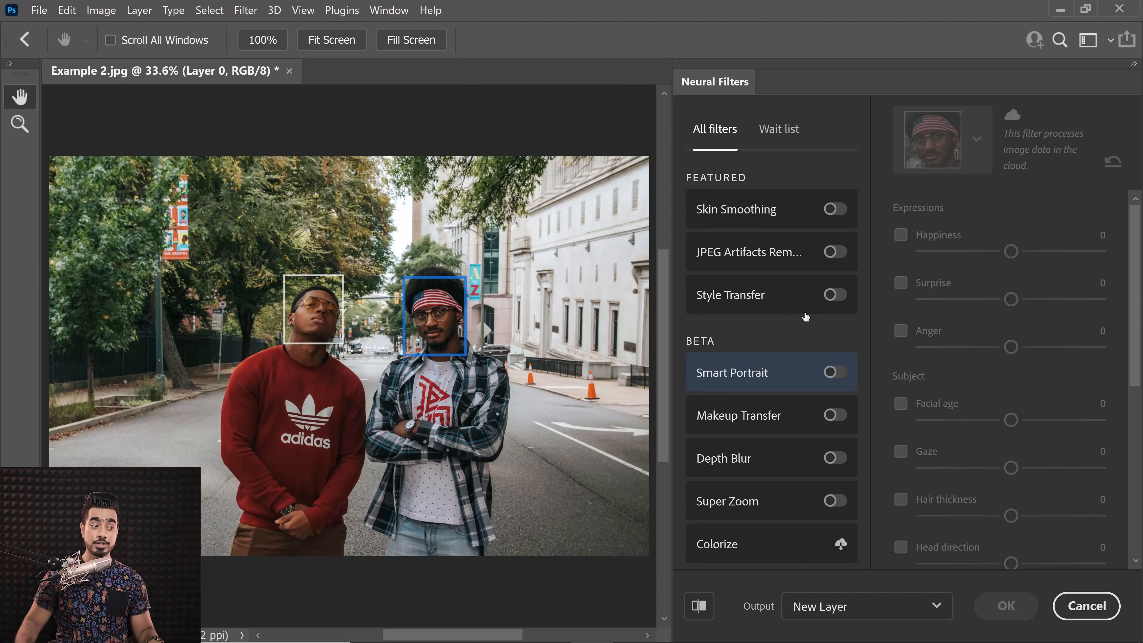
{"action": "left_click", "coordinate": [783, 470]}
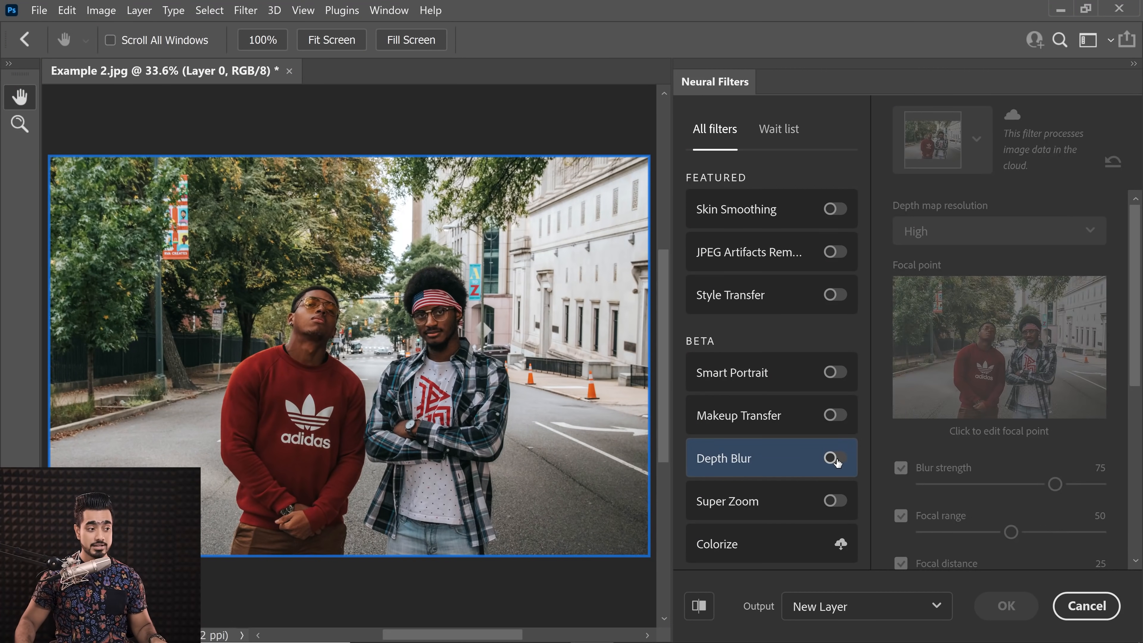
{"action": "left_click", "coordinate": [835, 459]}
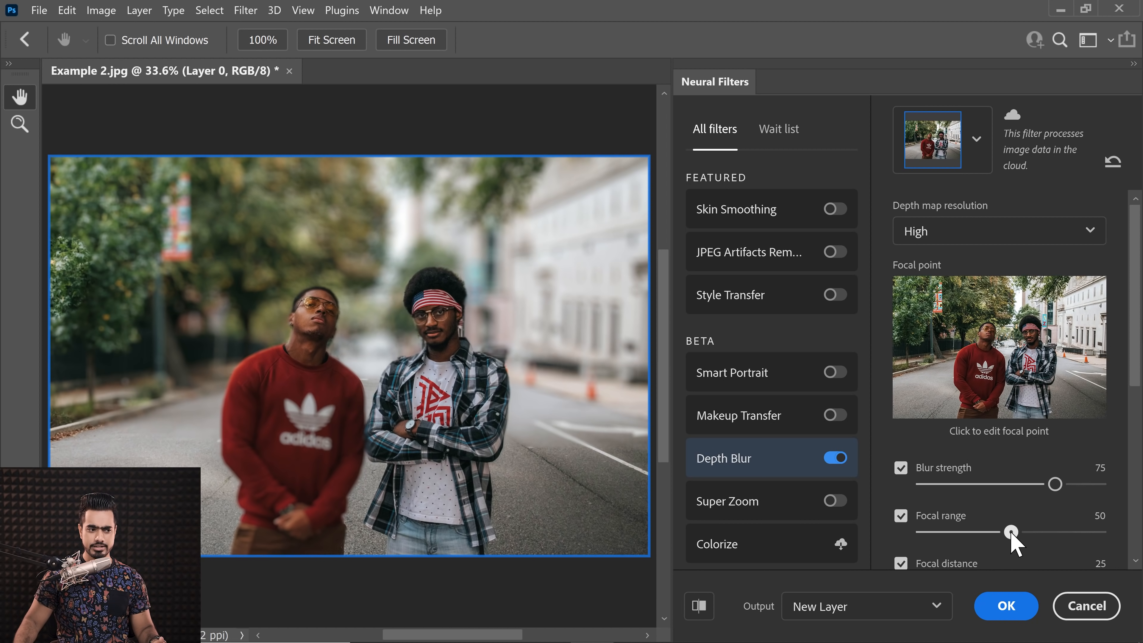
{"action": "left_click_drag", "start_coordinate": [1012, 533], "coordinate": [1014, 533]}
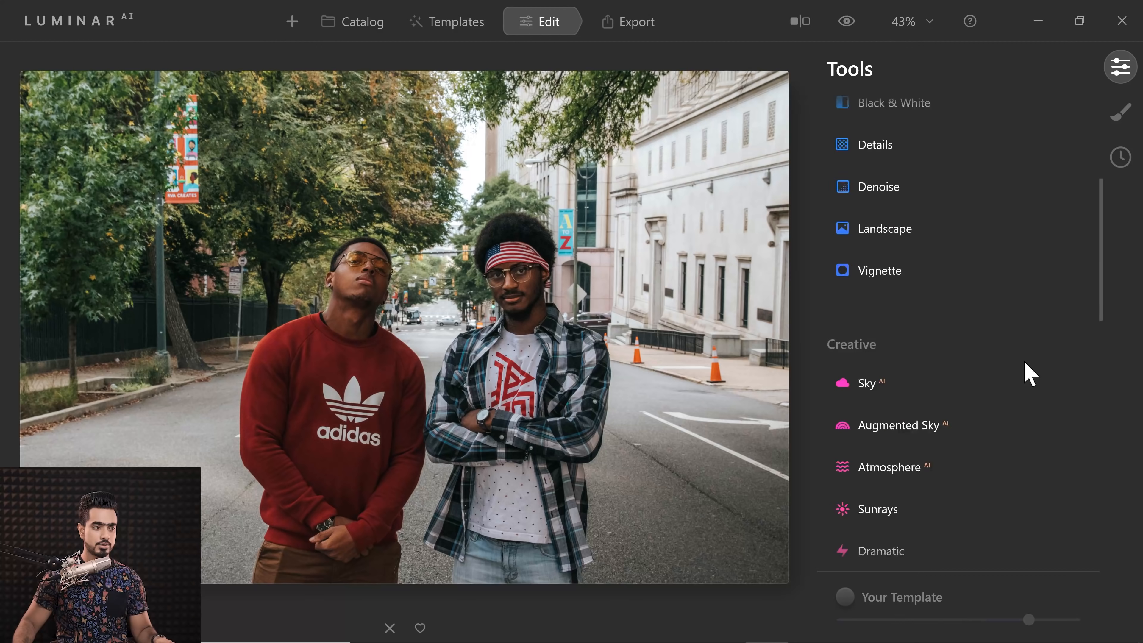
In Luminar AI, set the Portrait Bokeh AI Amount to 100 on the photo of two men, and return to Photoshop
{"action": "scroll", "coordinate": [1022, 371], "scroll_direction": "down", "scroll_amount": 12}
{"action": "left_click", "coordinate": [927, 359]}
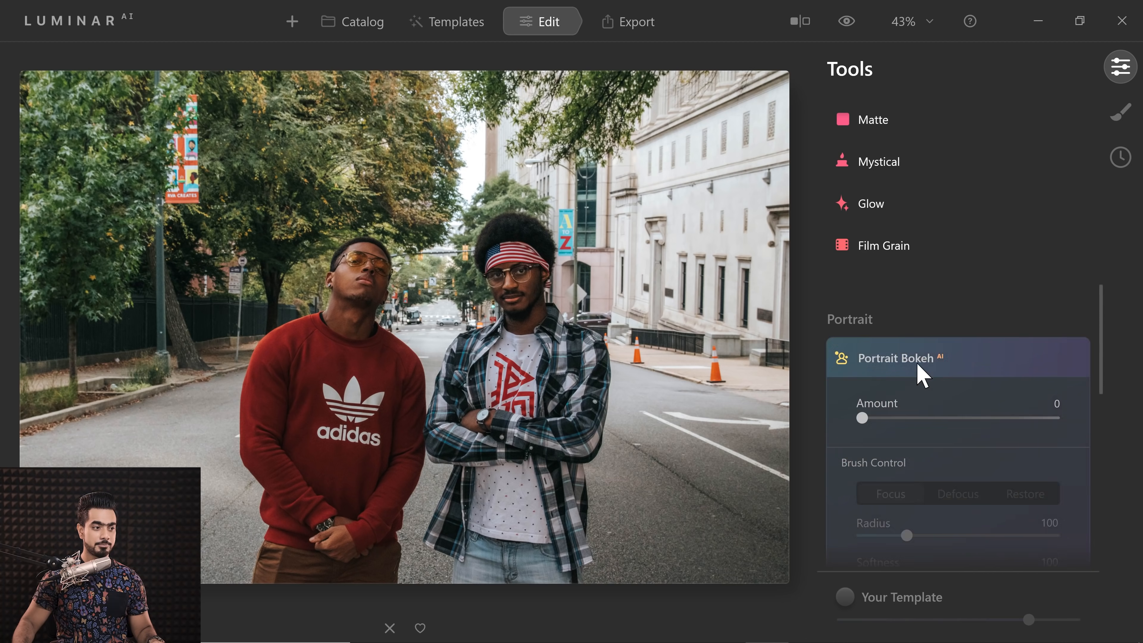
{"action": "left_click_drag", "start_coordinate": [917, 171], "coordinate": [1059, 170]}
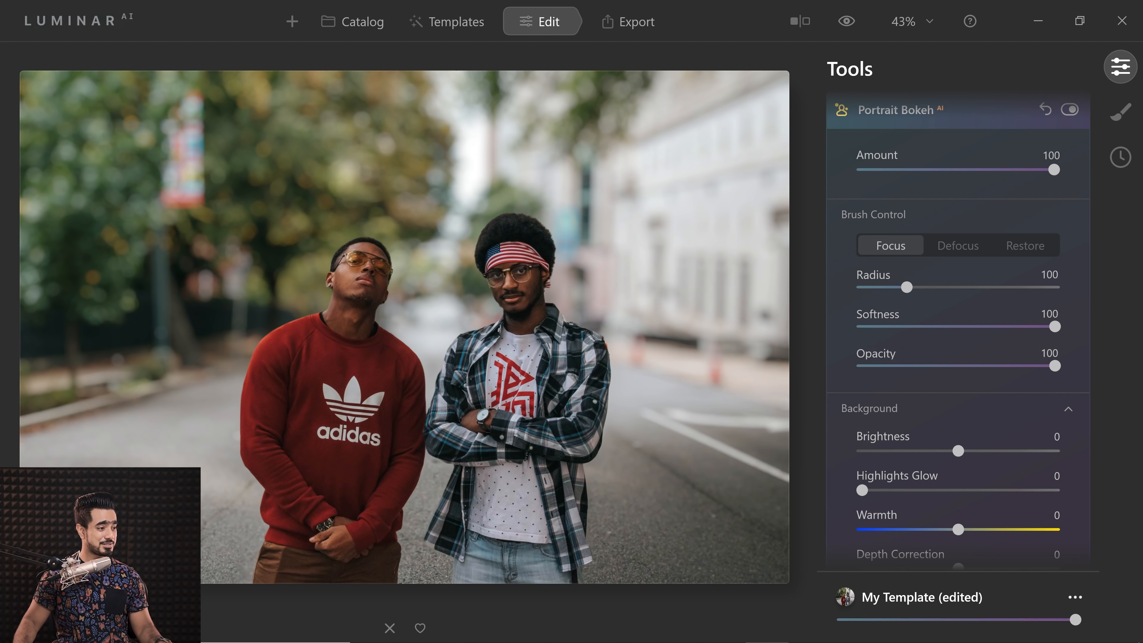
{"action": "left_click", "coordinate": [592, 625]}
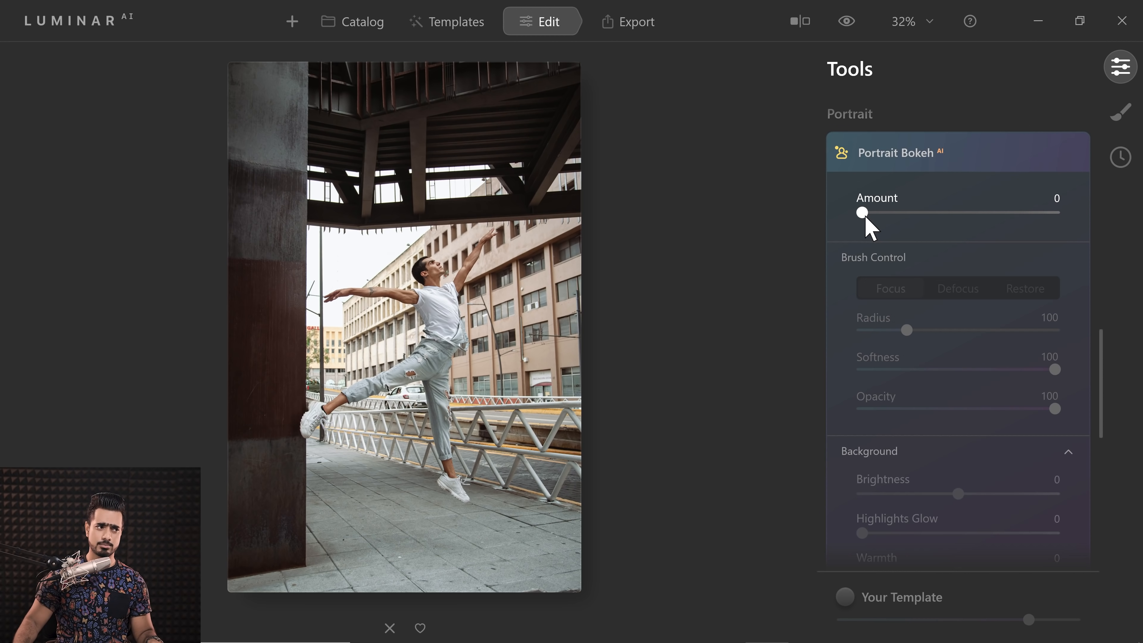
In Luminar AI, set the dancer photo's Portrait Bokeh Amount to 100 and Depth Correction to -69
{"action": "left_click", "coordinate": [1028, 218]}
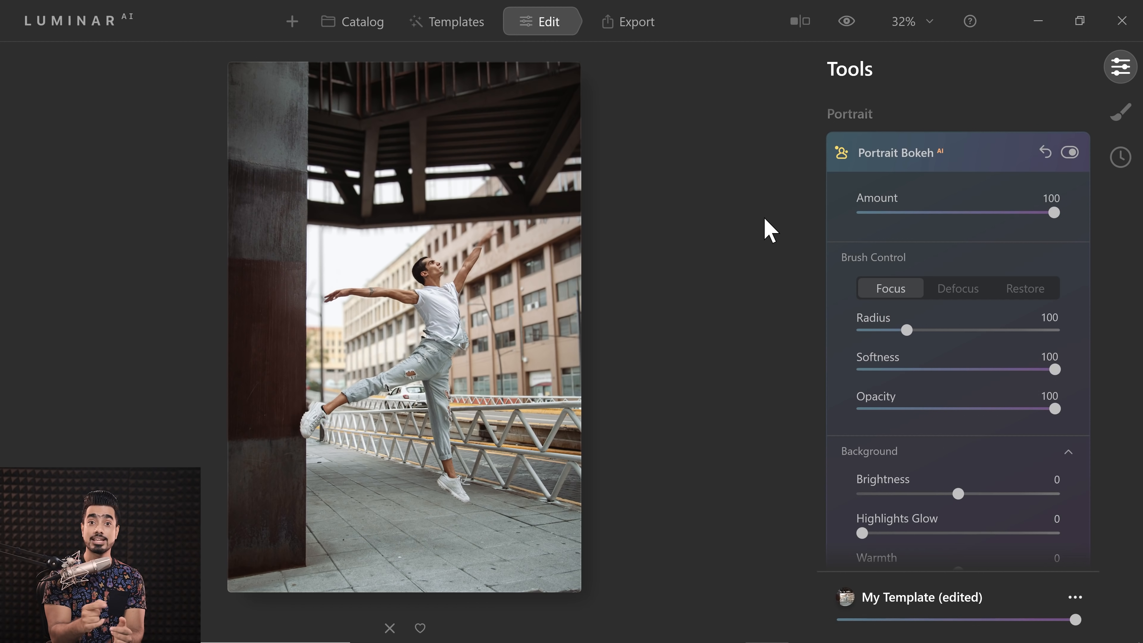
{"action": "scroll", "coordinate": [946, 450], "scroll_direction": "down", "scroll_amount": 2}
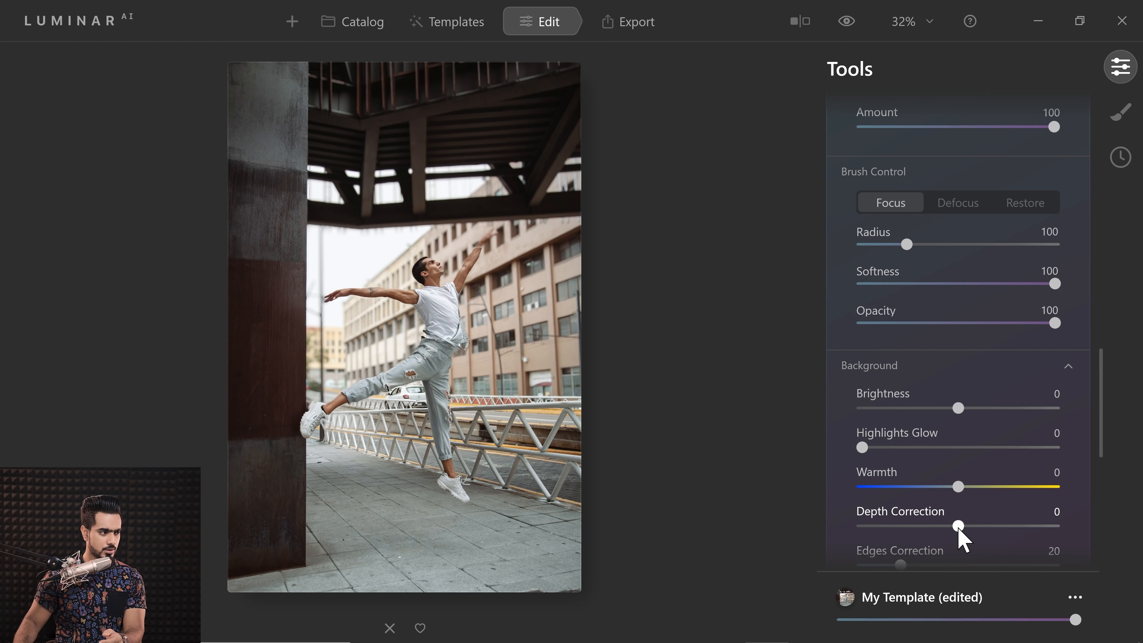
{"action": "left_click_drag", "start_coordinate": [959, 528], "coordinate": [893, 540]}
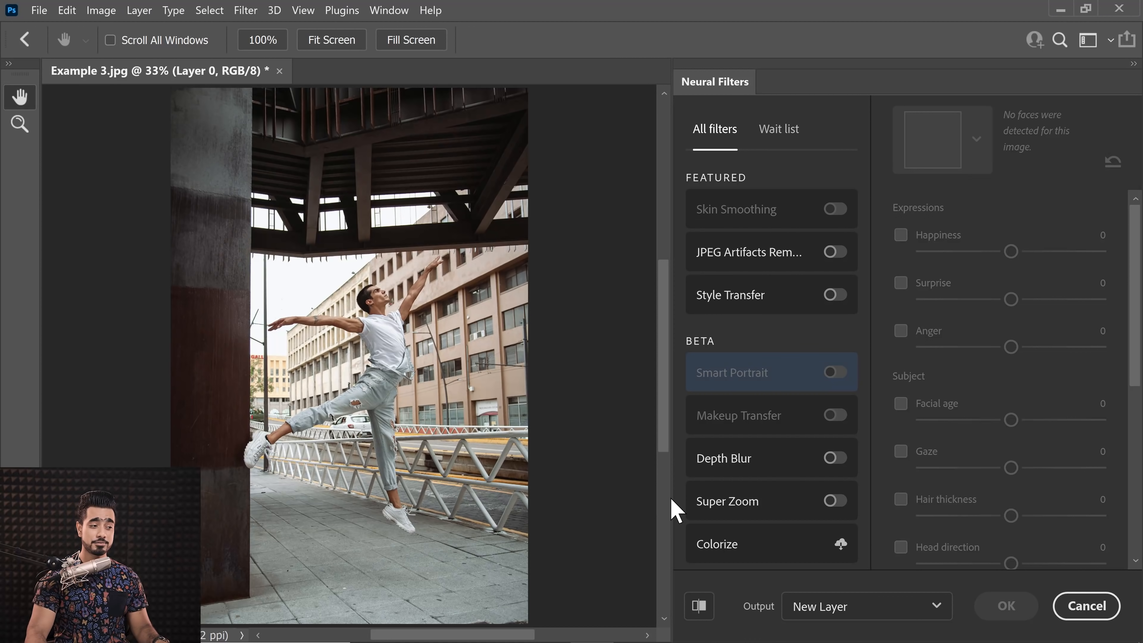
In Photoshop, enable the Depth Blur neural filter on Example 3.jpg and place the focal point on the dancer's chest
{"action": "left_click", "coordinate": [835, 458]}
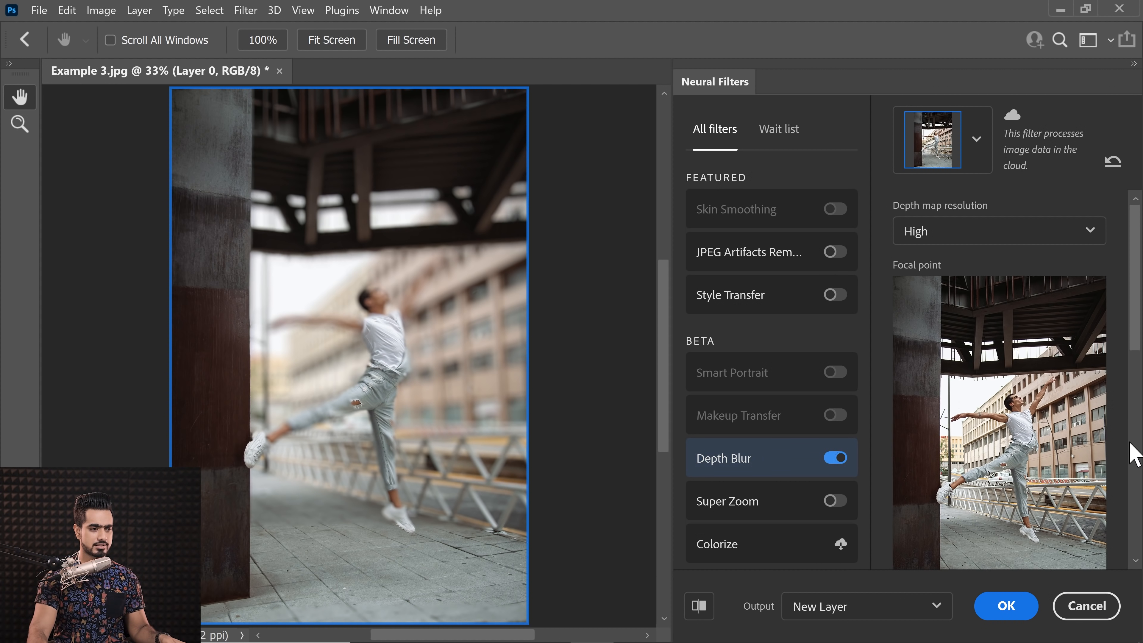
{"action": "scroll", "coordinate": [1132, 450], "scroll_direction": "down", "scroll_amount": 3}
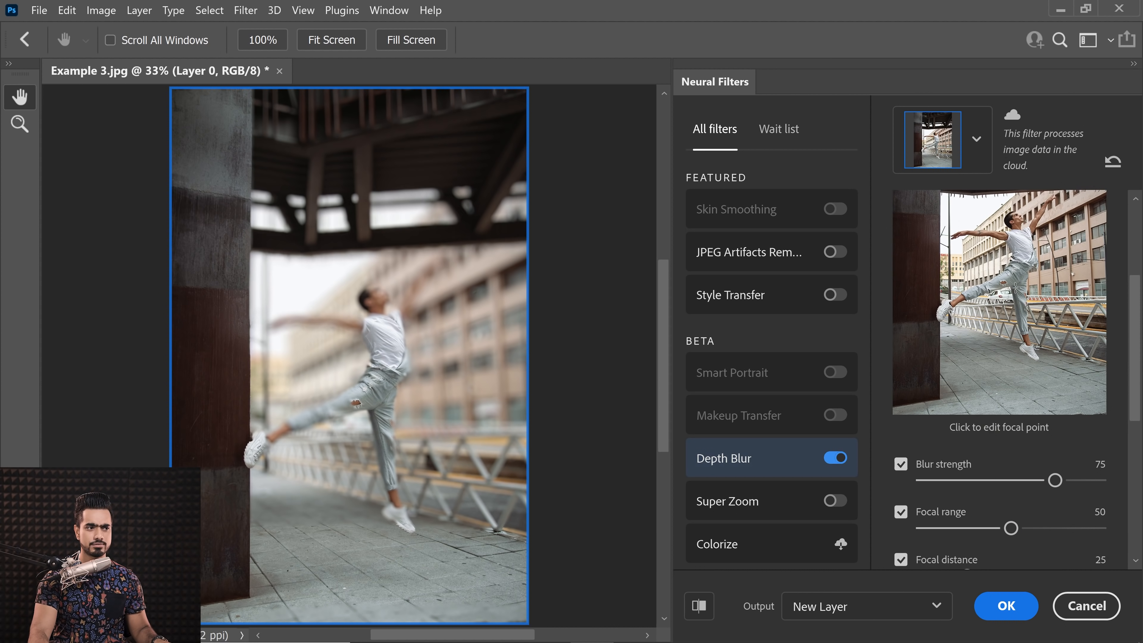
{"action": "scroll", "coordinate": [1016, 288], "scroll_direction": "up", "scroll_amount": 3}
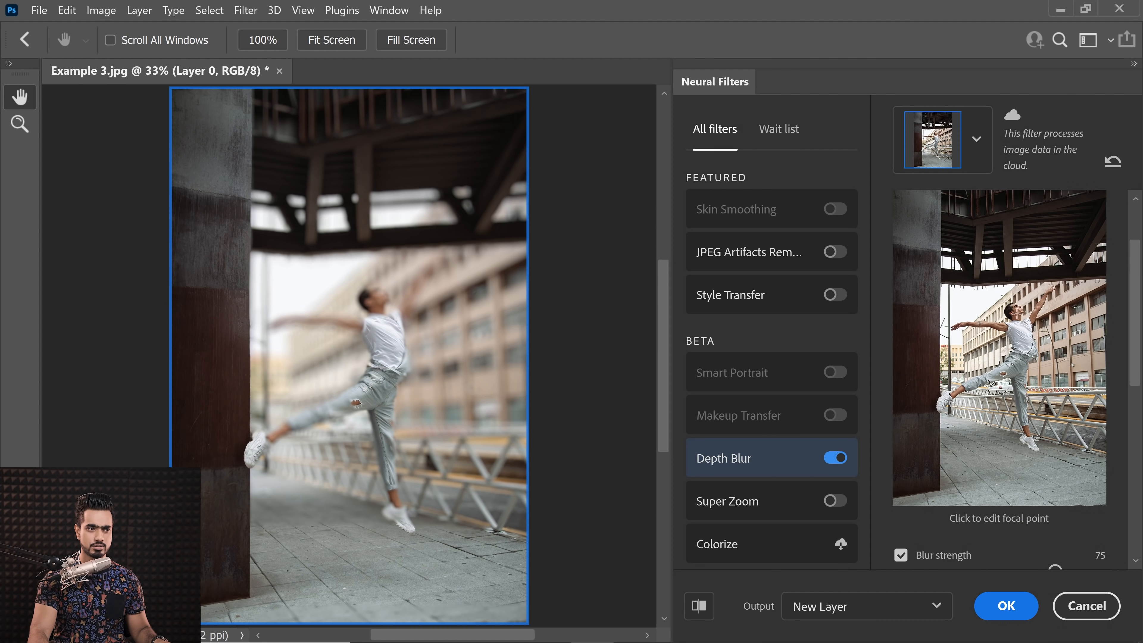
{"action": "left_click", "coordinate": [1020, 331]}
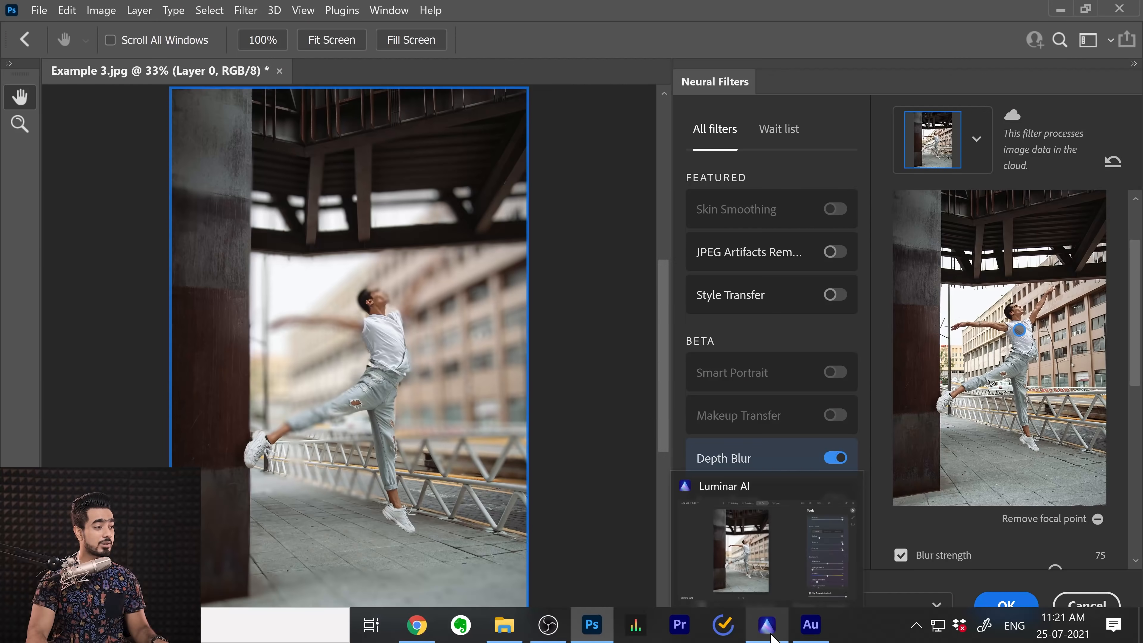
Switch to Luminar AI and lower the dancer photo's Portrait Bokeh Amount to 1
{"action": "left_click", "coordinate": [771, 636]}
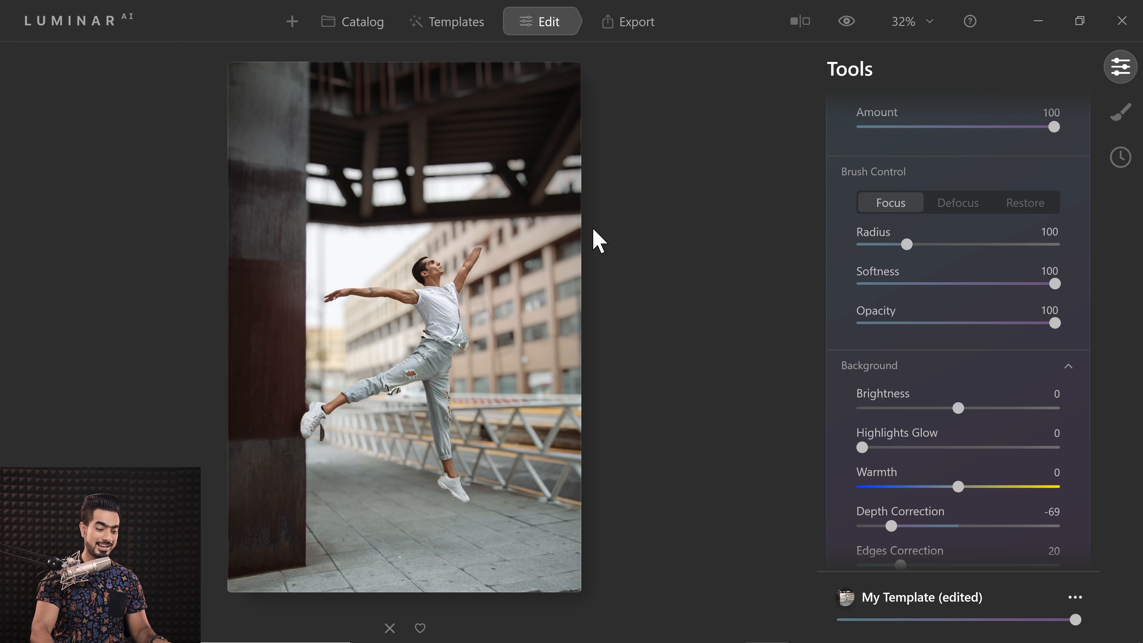
{"action": "key", "text": "ctrl+equal"}
{"action": "key", "text": "ctrl+equal"}
{"action": "key", "text": "ctrl+equal"}
{"action": "left_click_drag", "start_coordinate": [736, 118], "coordinate": [564, 198]}
{"action": "scroll", "coordinate": [981, 322], "scroll_direction": "up", "scroll_amount": 3}
{"action": "left_click", "coordinate": [862, 256]}
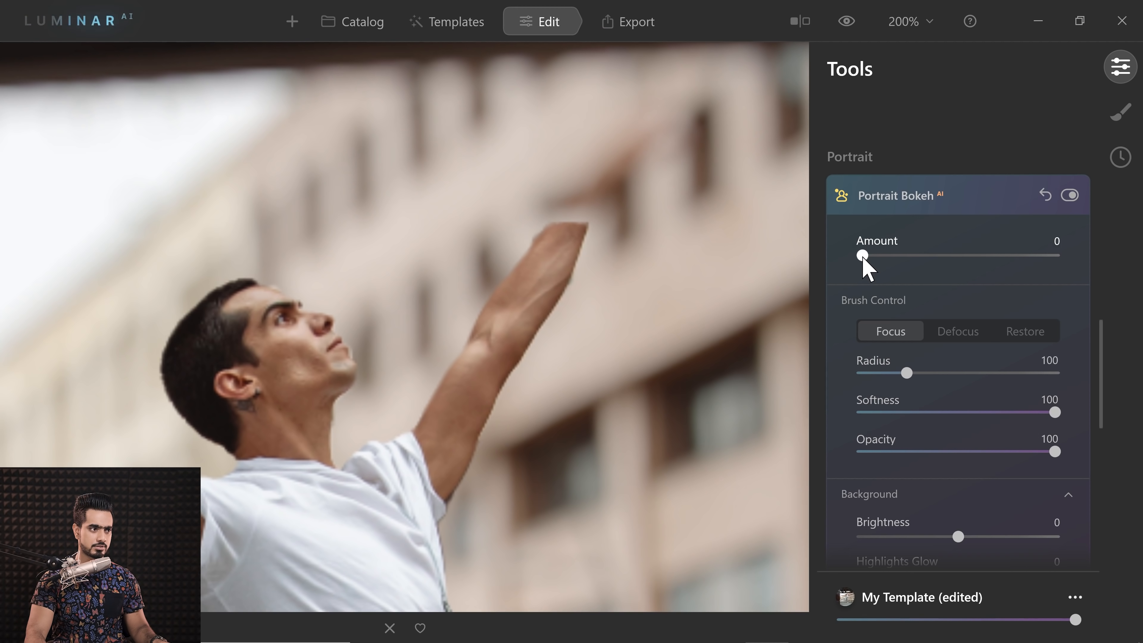
{"action": "left_click_drag", "start_coordinate": [870, 254], "coordinate": [872, 254]}
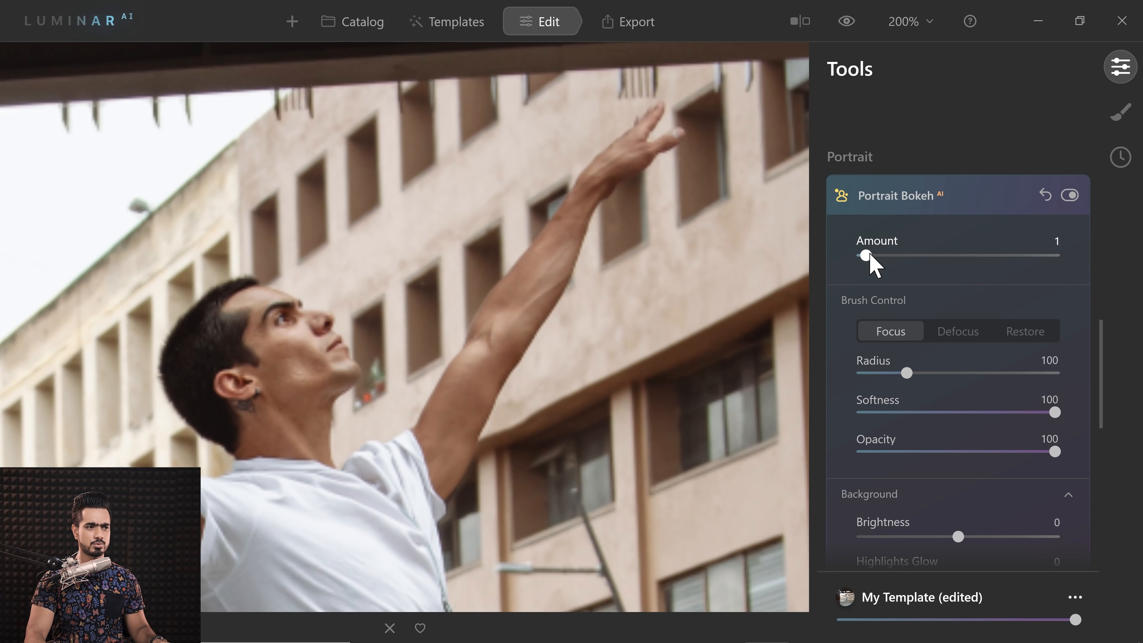
Configure Portrait Bokeh's Focus brush with a radius of 10 and a softness of 83, keeping opacity at 100
{"action": "left_click", "coordinate": [616, 199]}
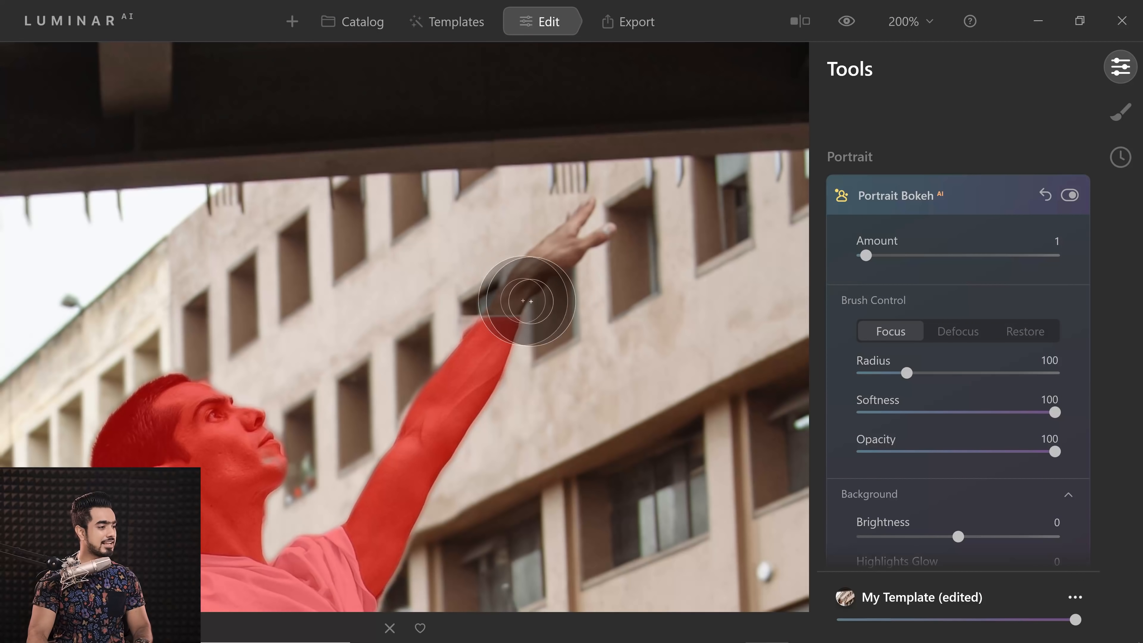
{"action": "key", "text": "bracketleft"}
{"action": "key", "text": "bracketleft"}
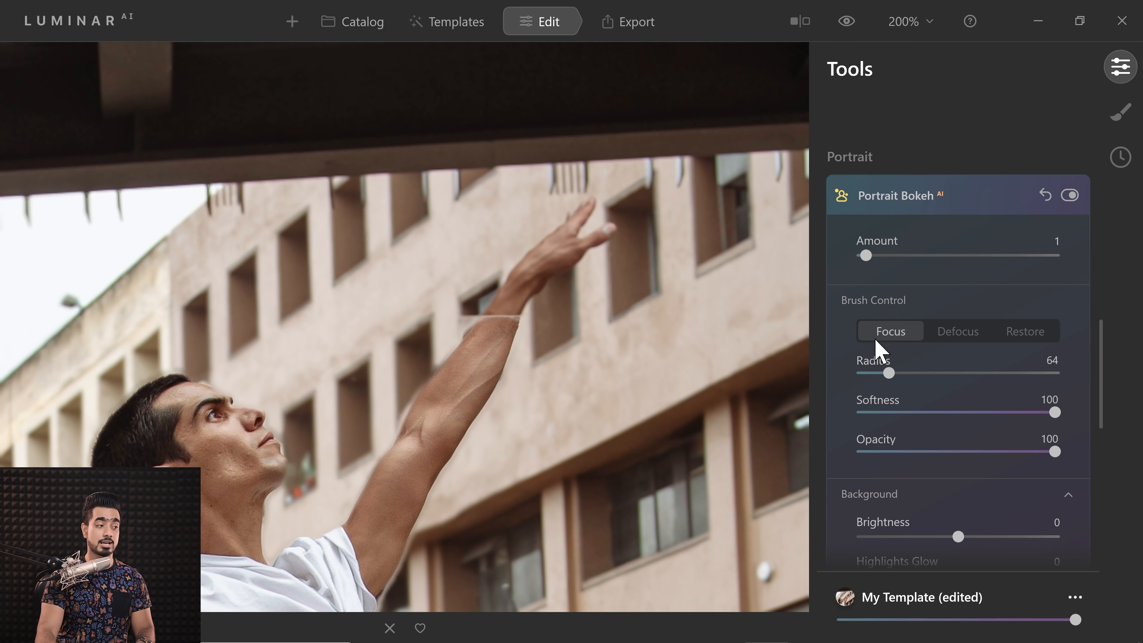
{"action": "left_click", "coordinate": [980, 336]}
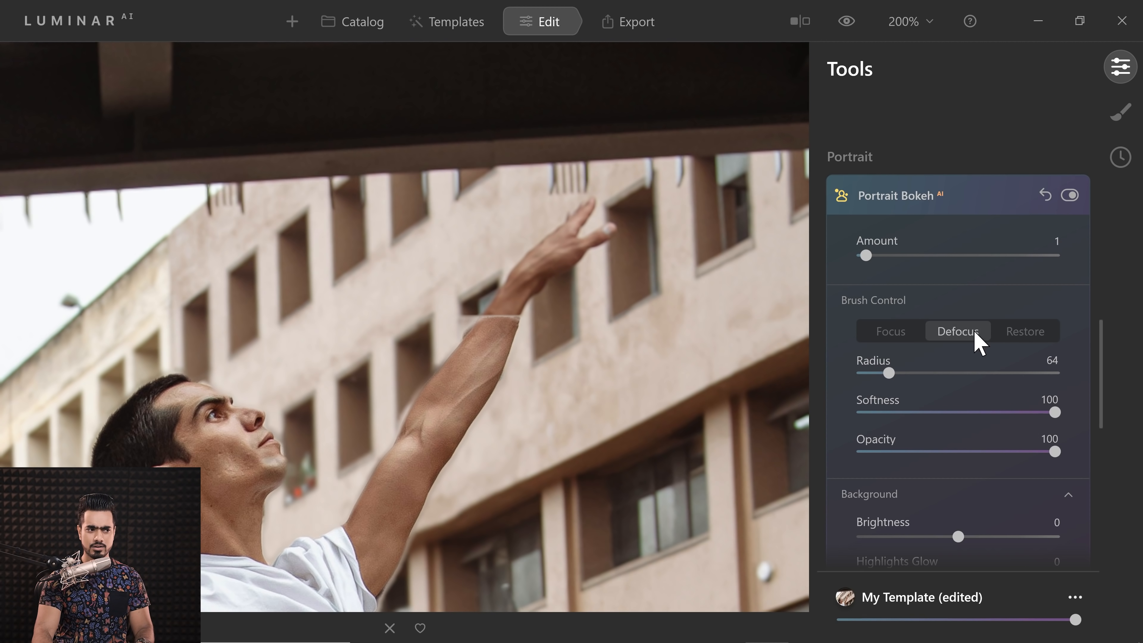
{"action": "left_click", "coordinate": [896, 334]}
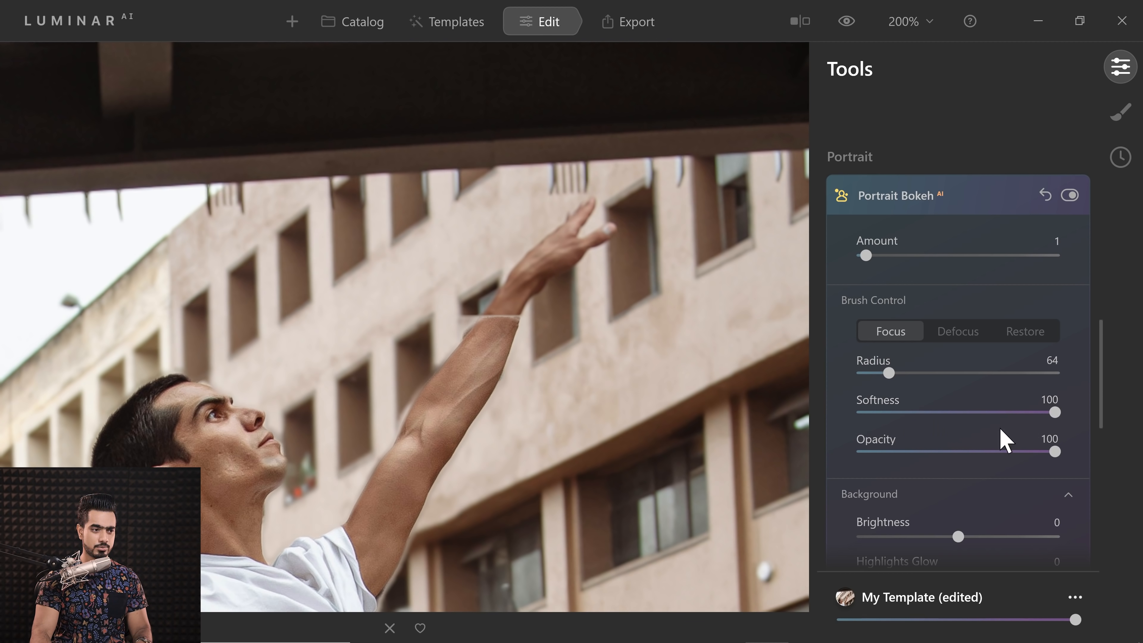
{"action": "mouse_move", "coordinate": [1055, 413]}
{"action": "left_mouse_down"}
{"action": "mouse_move", "coordinate": [980, 413]}
{"action": "mouse_move", "coordinate": [1023, 413]}
{"action": "left_mouse_up"}
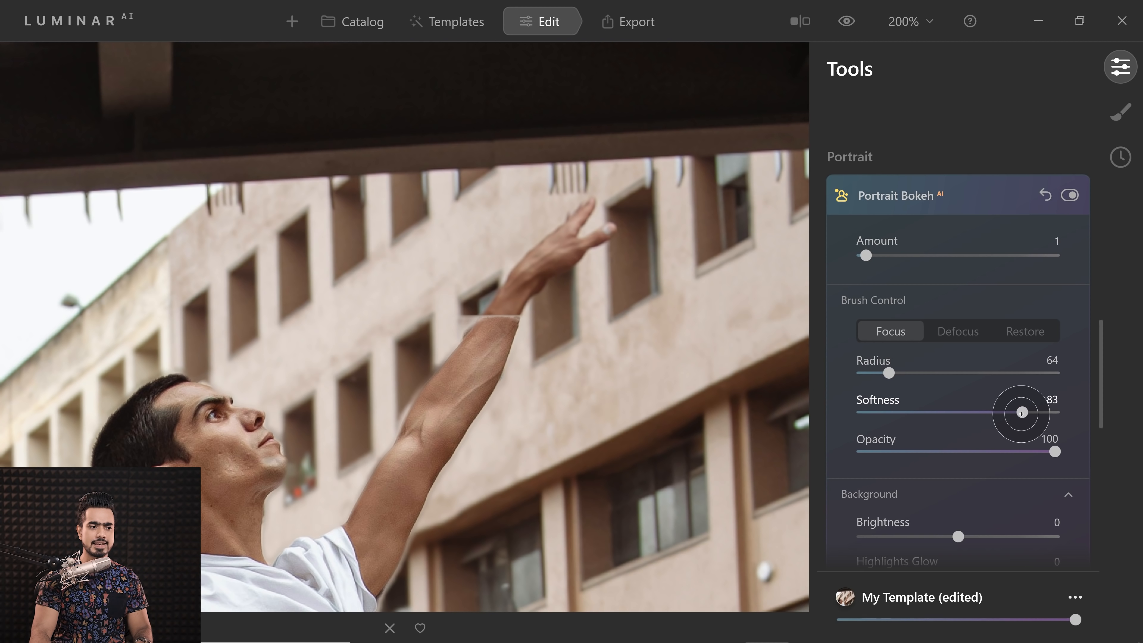
{"action": "key", "text": "bracketleft"}
{"action": "key", "text": "bracketleft"}
{"action": "key", "text": "bracketleft"}
{"action": "key", "text": "bracketleft"}
{"action": "key", "text": "bracketleft"}
{"action": "key", "text": "bracketleft"}
{"action": "key", "text": "bracketleft"}
{"action": "key", "text": "bracketleft"}
{"action": "key", "text": "bracketleft"}
{"action": "key", "text": "bracketleft"}
{"action": "key", "text": "bracketleft"}
{"action": "key", "text": "bracketleft"}
{"action": "key", "text": "bracketleft"}
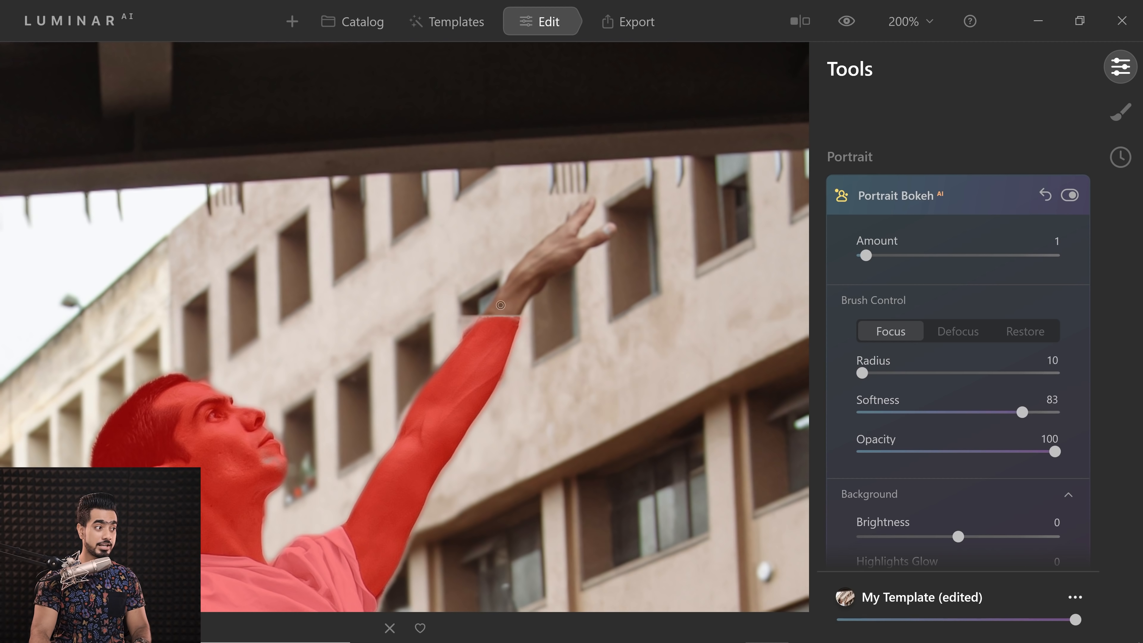
Paint focus over the dancer's raised forearm and hand, and raise the Portrait Bokeh Amount to its maximum
{"action": "mouse_move", "coordinate": [500, 305]}
{"action": "left_mouse_down"}
{"action": "mouse_move", "coordinate": [588, 207]}
{"action": "mouse_move", "coordinate": [580, 251]}
{"action": "left_mouse_up"}
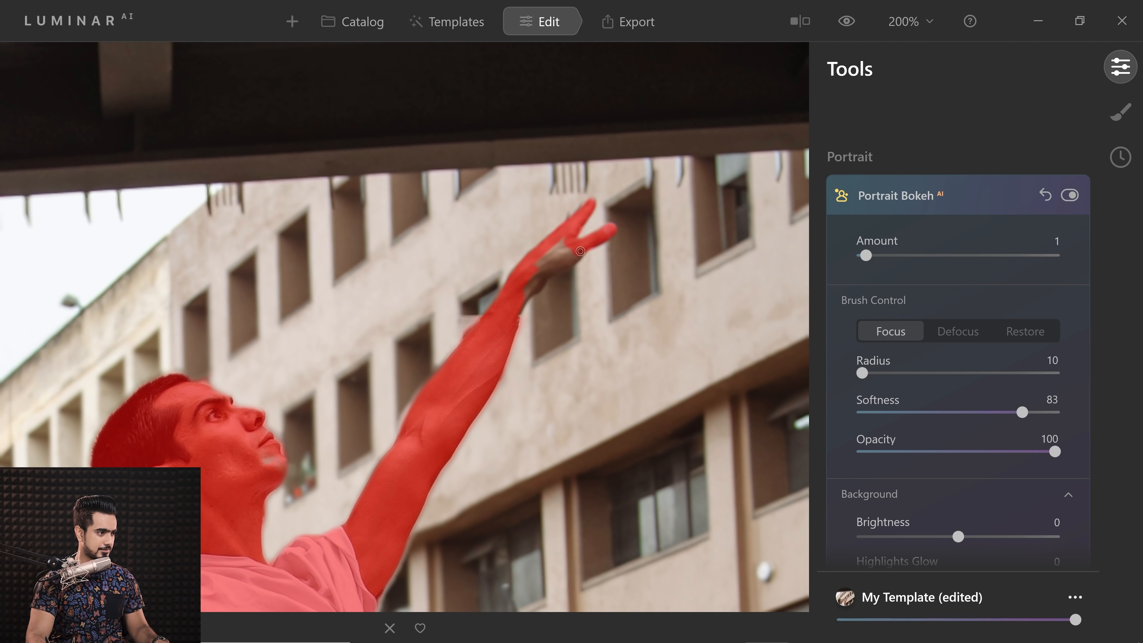
{"action": "left_click_drag", "start_coordinate": [511, 326], "coordinate": [524, 270]}
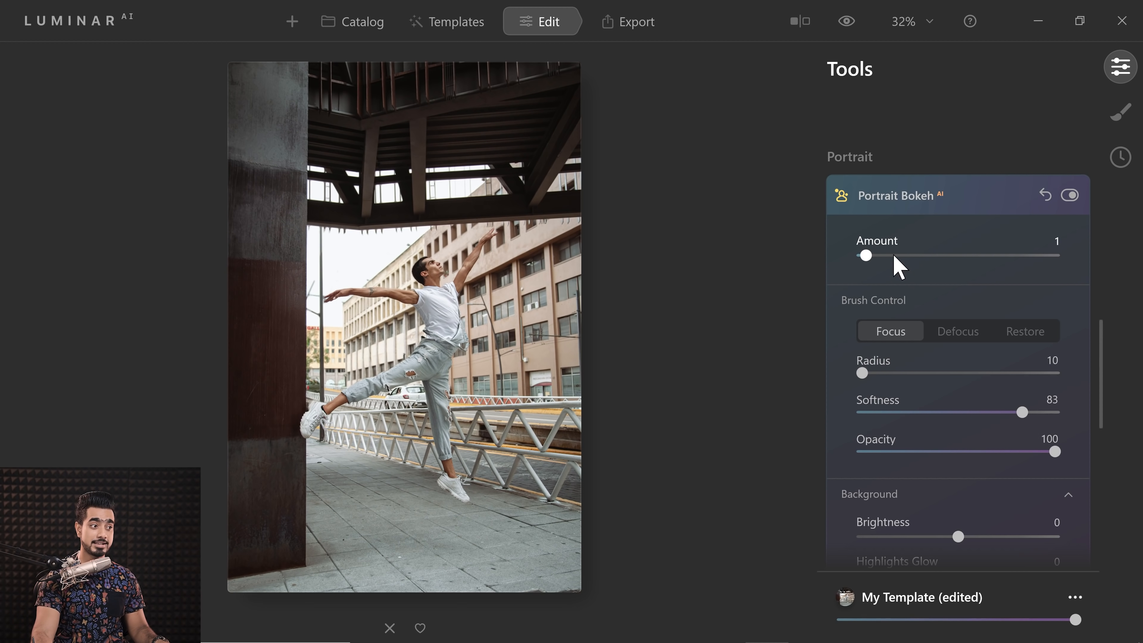
{"action": "left_click_drag", "start_coordinate": [866, 256], "coordinate": [1074, 256]}
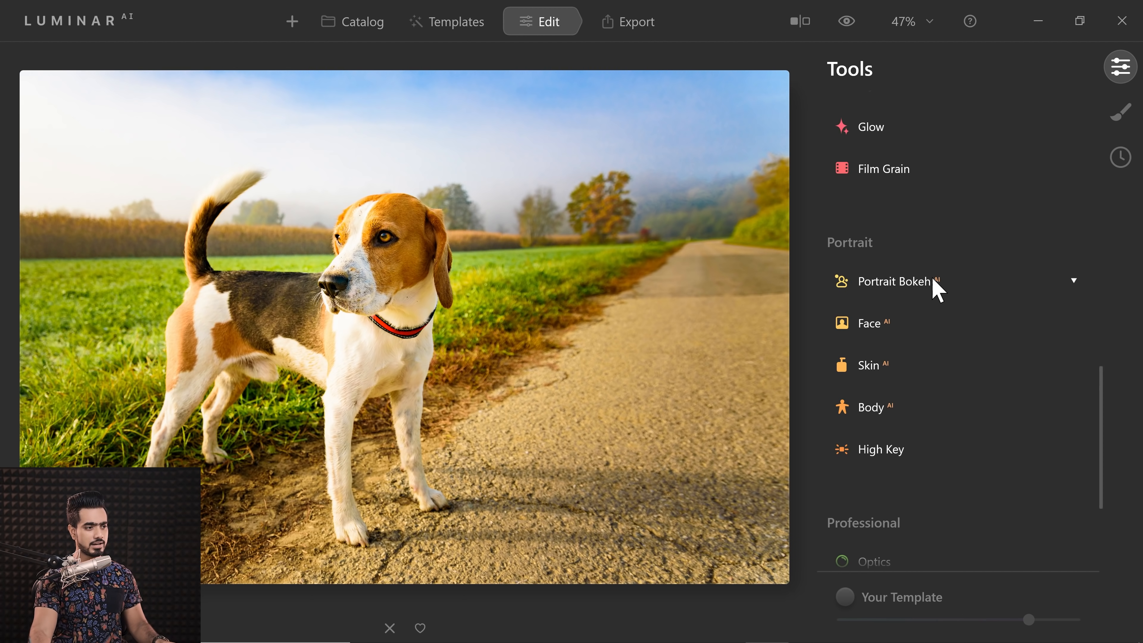
Open the Portrait Bokeh AI settings for the dog photo
{"action": "left_click", "coordinate": [923, 285]}
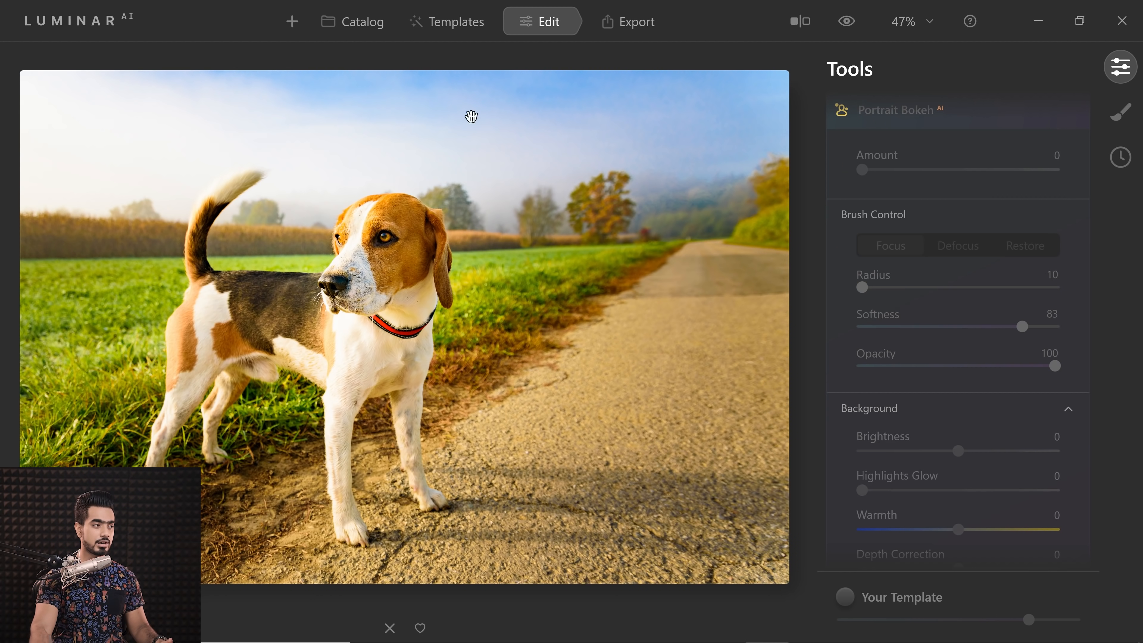
{"action": "scroll", "coordinate": [871, 295], "scroll_direction": "down", "scroll_amount": 1}
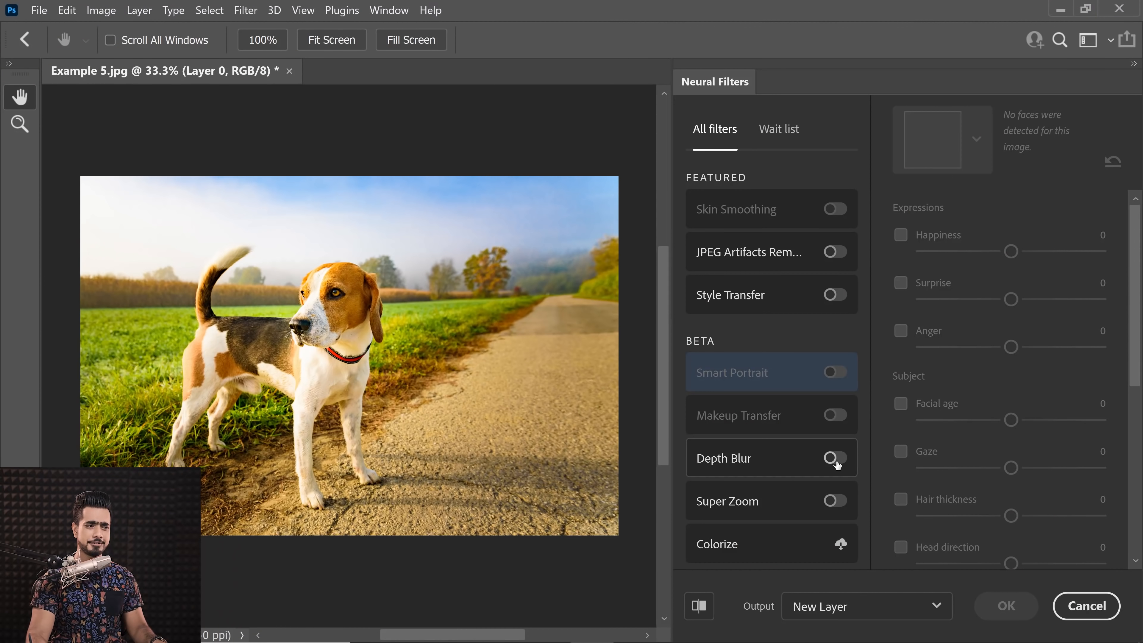
In Photoshop, enable the Depth Blur neural filter on Example 5.jpg and inspect the blur on the road beside the dog
{"action": "left_click", "coordinate": [835, 458]}
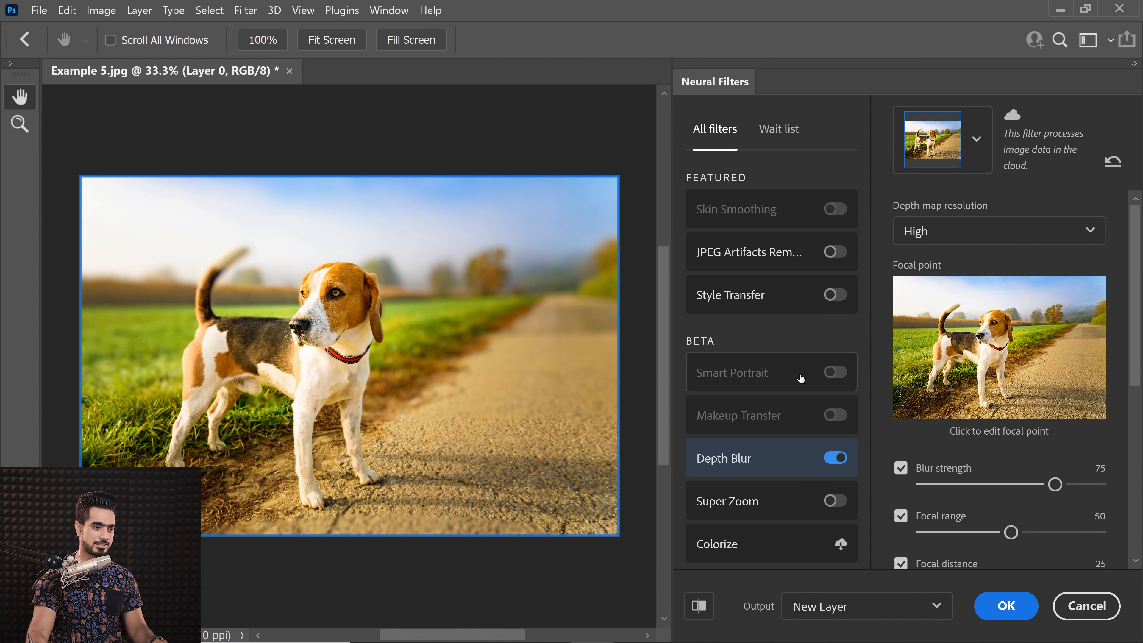
{"action": "key", "text": "ctrl+plus"}
{"action": "key", "text": "ctrl+plus"}
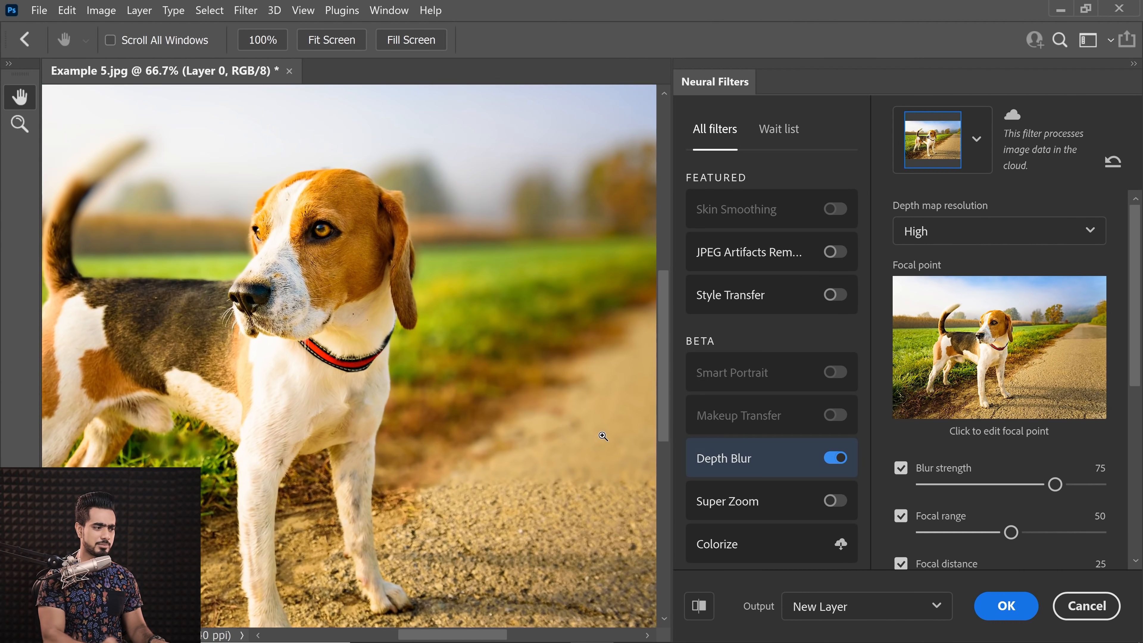
{"action": "left_click_drag", "start_coordinate": [531, 425], "coordinate": [385, 329]}
{"action": "key", "text": "ctrl+plus"}
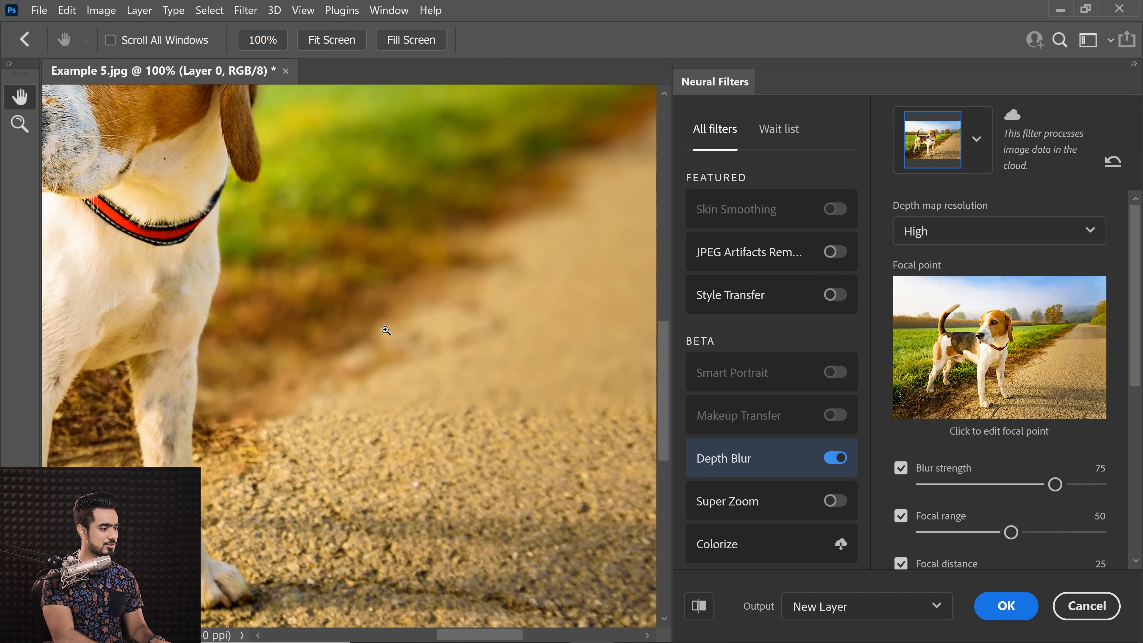
{"action": "key", "text": "ctrl+plus"}
Set the Depth Blur focal range to 67 and inspect the road's focus transition
{"action": "scroll", "coordinate": [1127, 373], "scroll_direction": "down", "scroll_amount": 3}
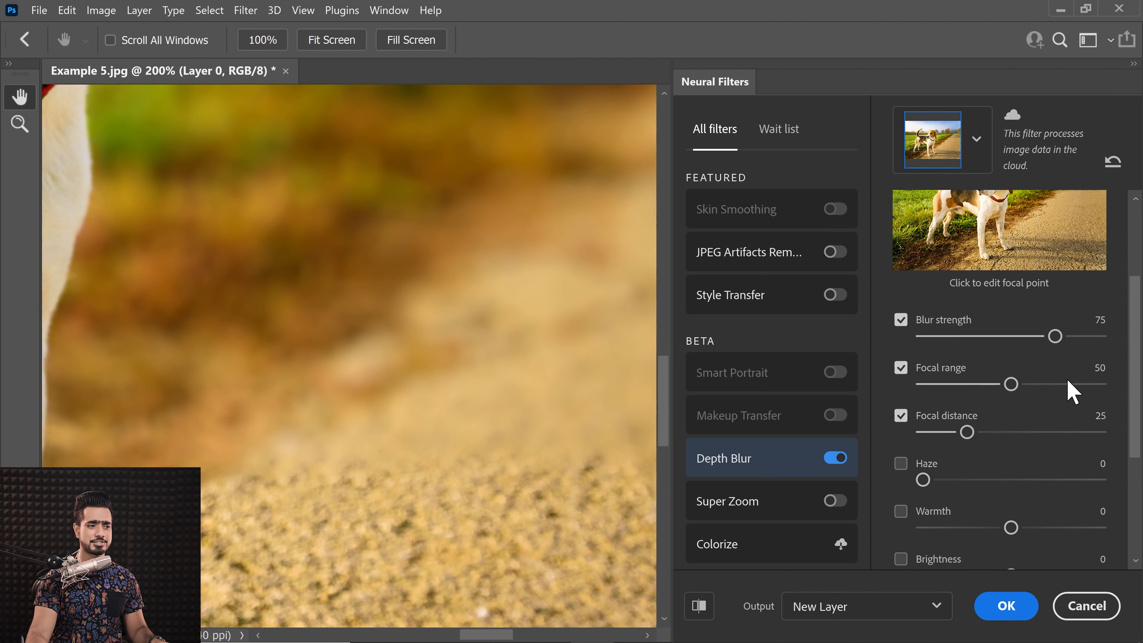
{"action": "left_click_drag", "start_coordinate": [1012, 385], "coordinate": [1044, 388]}
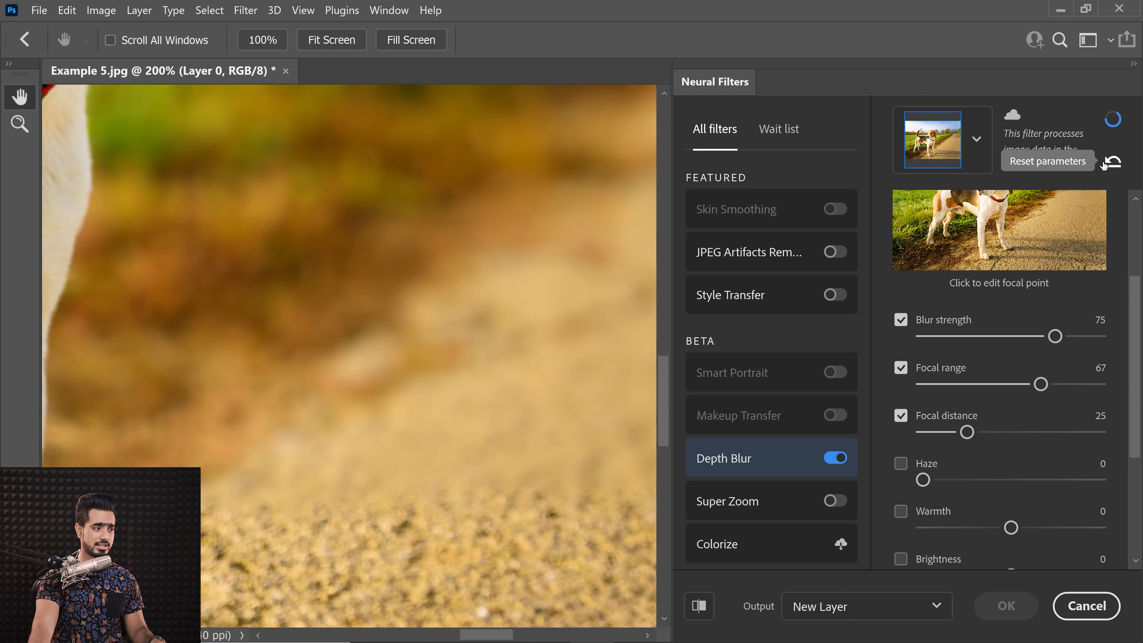
{"action": "left_click_drag", "start_coordinate": [561, 325], "coordinate": [436, 348]}
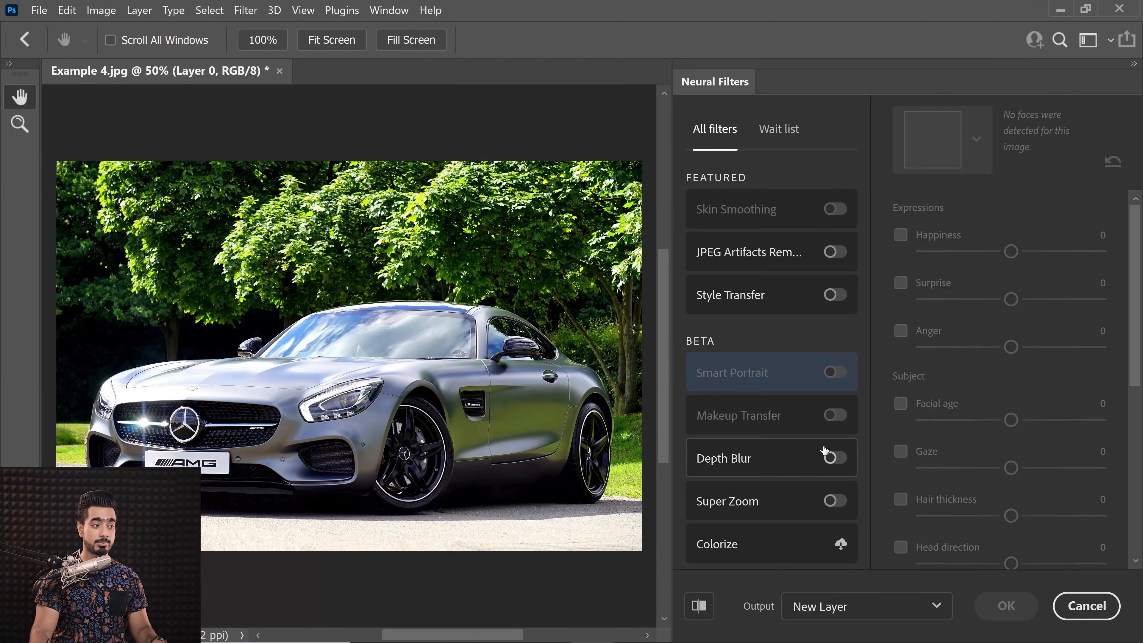
Enable the Depth Blur neural filter on the car photo, Example 4.jpg
{"action": "left_click", "coordinate": [836, 458]}
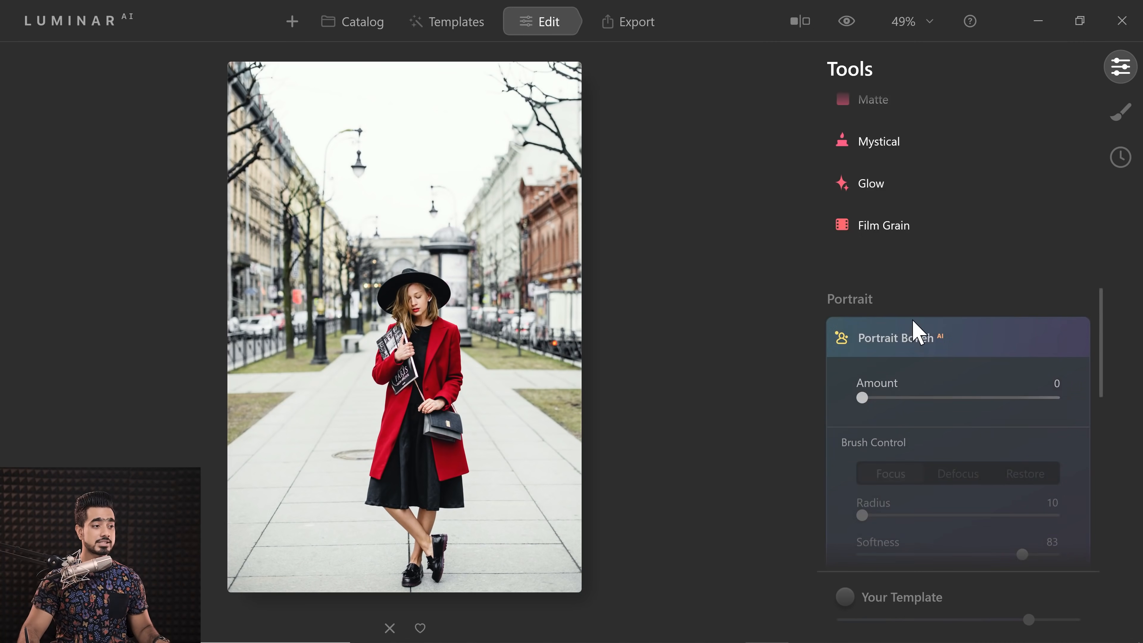
In Luminar AI, set Portrait Bokeh Amount to 100 and Depth Correction to -19 on the photo of the woman in red
{"action": "scroll", "coordinate": [914, 324], "scroll_direction": "down", "scroll_amount": 5}
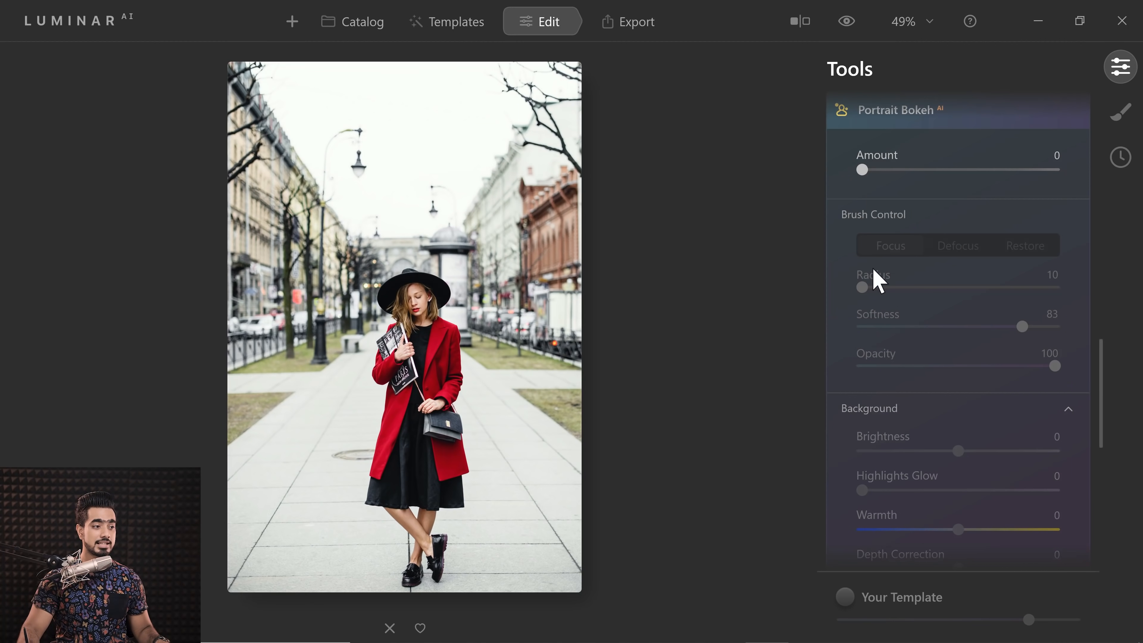
{"action": "left_click_drag", "start_coordinate": [874, 176], "coordinate": [1090, 176]}
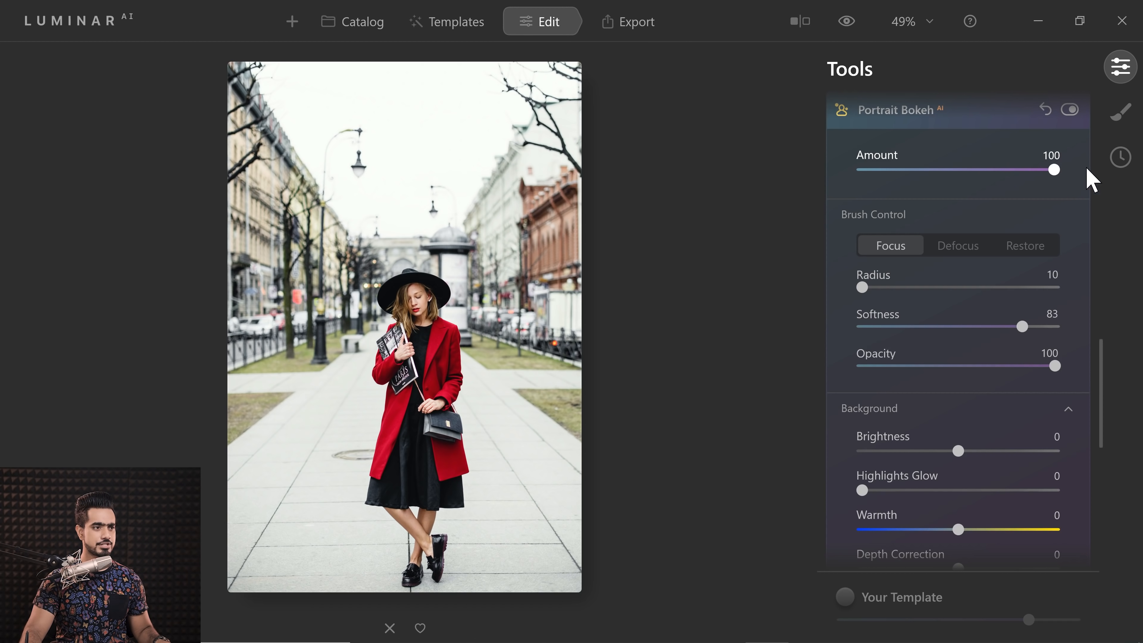
{"action": "scroll", "coordinate": [973, 445], "scroll_direction": "down", "scroll_amount": 2}
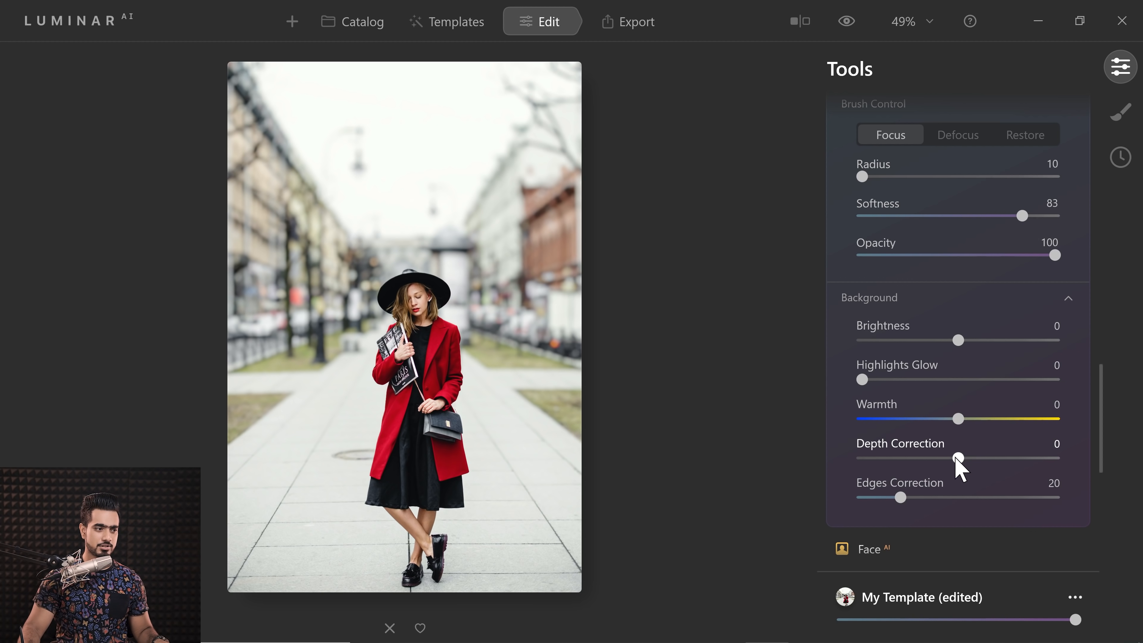
{"action": "left_click_drag", "start_coordinate": [956, 460], "coordinate": [940, 461]}
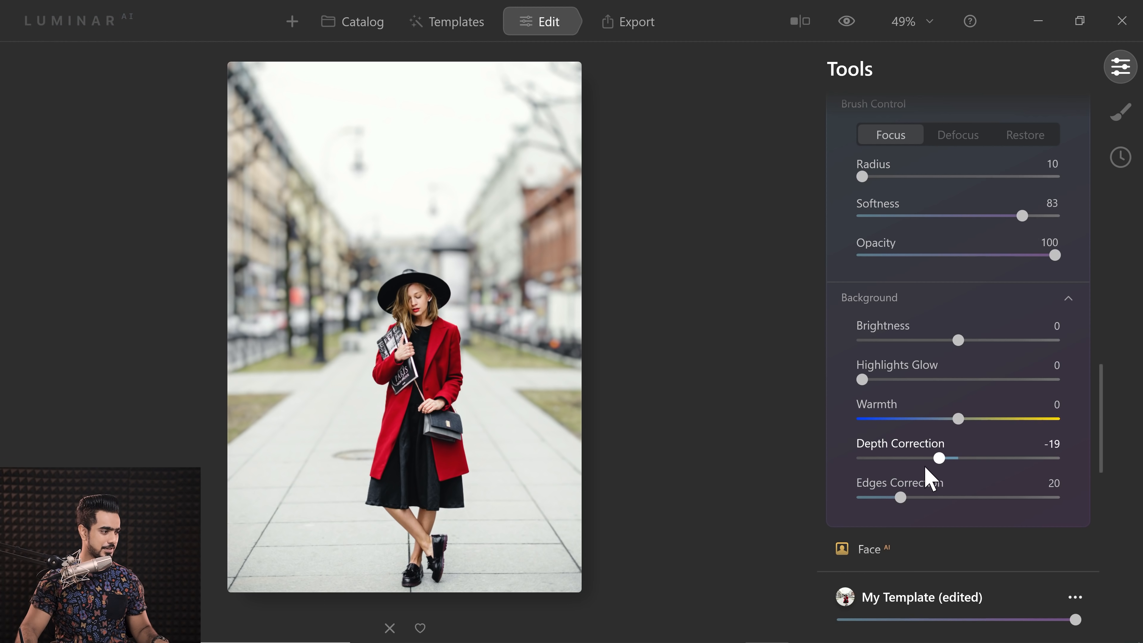
Try Edges Correction values of 0 and 71 on the red coat's edge, and return it to 20
{"action": "key", "text": "ctrl+equal"}
{"action": "key", "text": "ctrl+equal"}
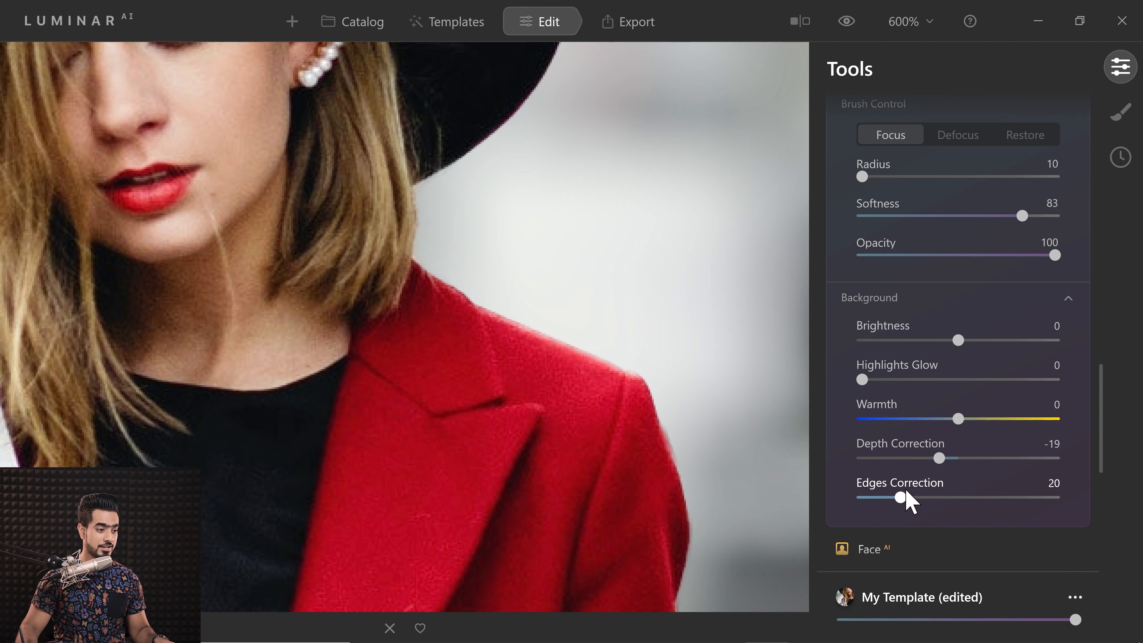
{"action": "left_click_drag", "start_coordinate": [901, 499], "coordinate": [861, 499]}
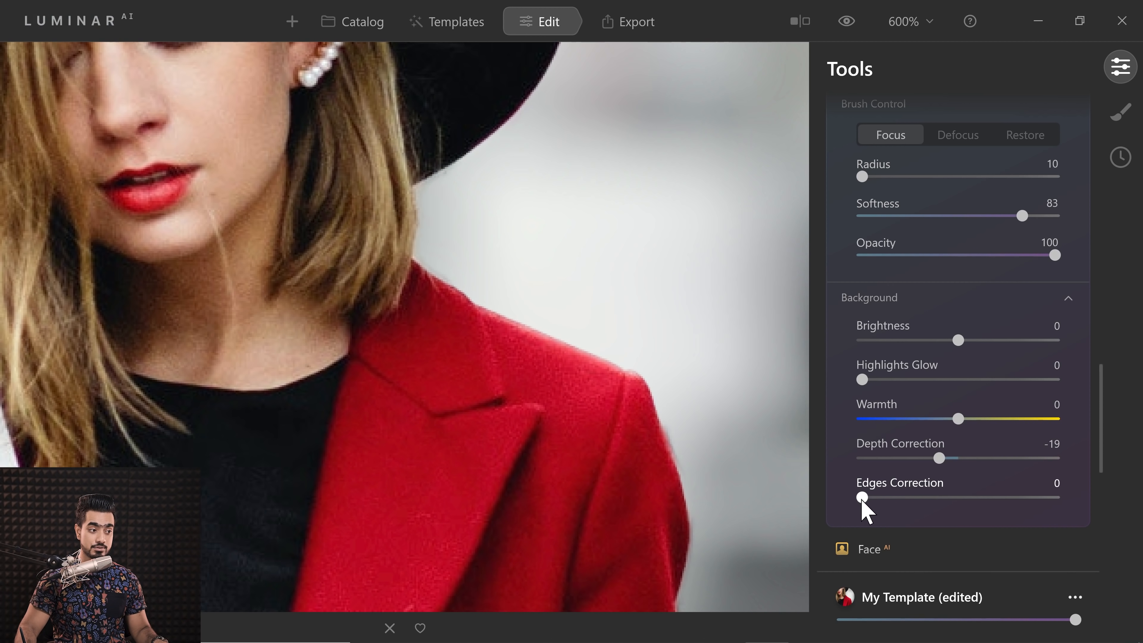
{"action": "left_click_drag", "start_coordinate": [862, 498], "coordinate": [999, 511]}
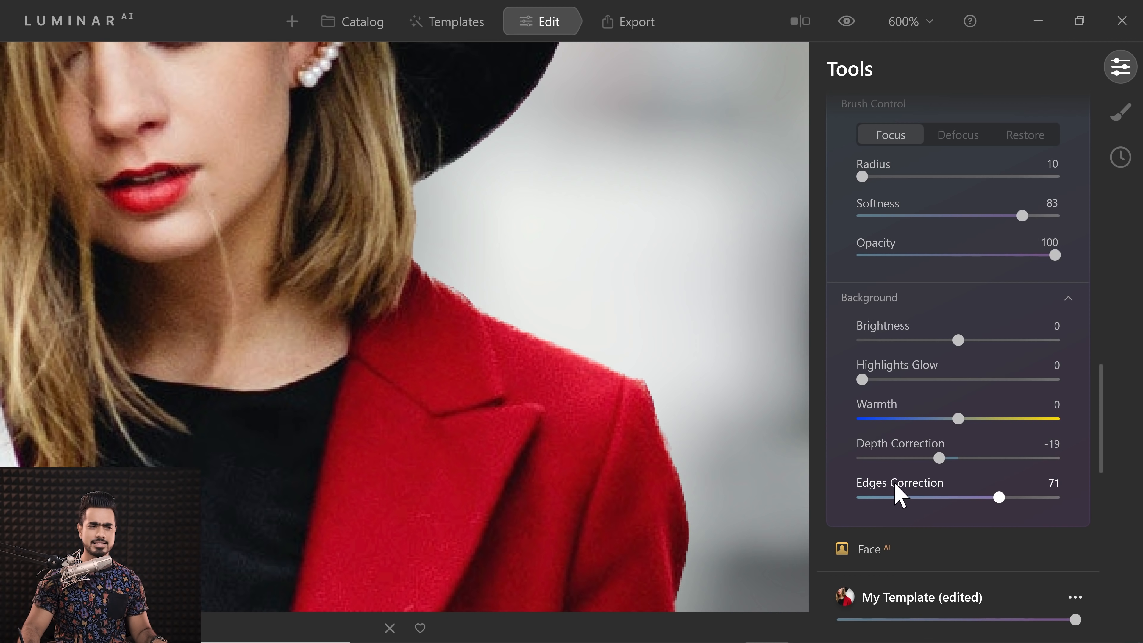
{"action": "left_click", "coordinate": [896, 497]}
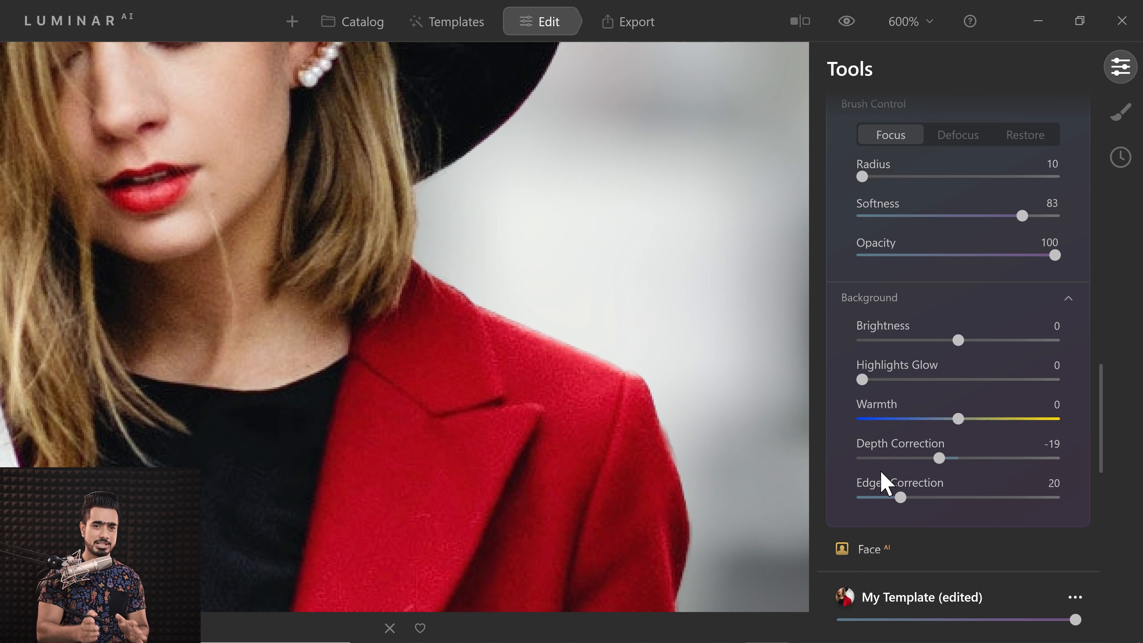
{"action": "mouse_move", "coordinate": [533, 341]}
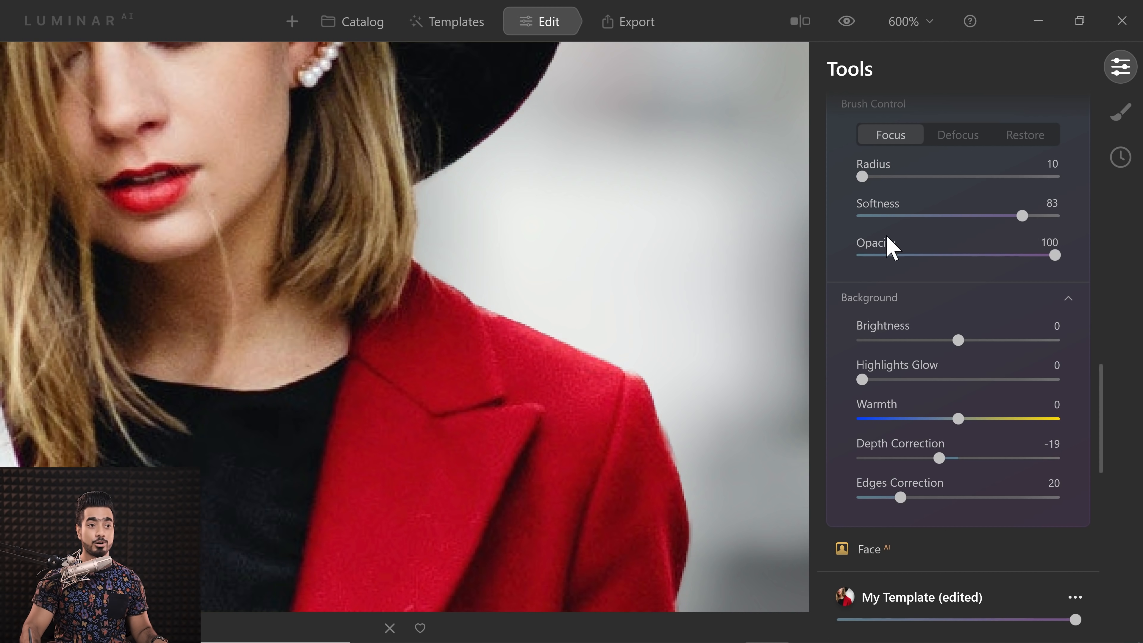
Compare the woman's hair edges with Portrait Bokeh switched off and on, keeping the Focus brush mode selected
{"action": "left_click", "coordinate": [965, 139]}
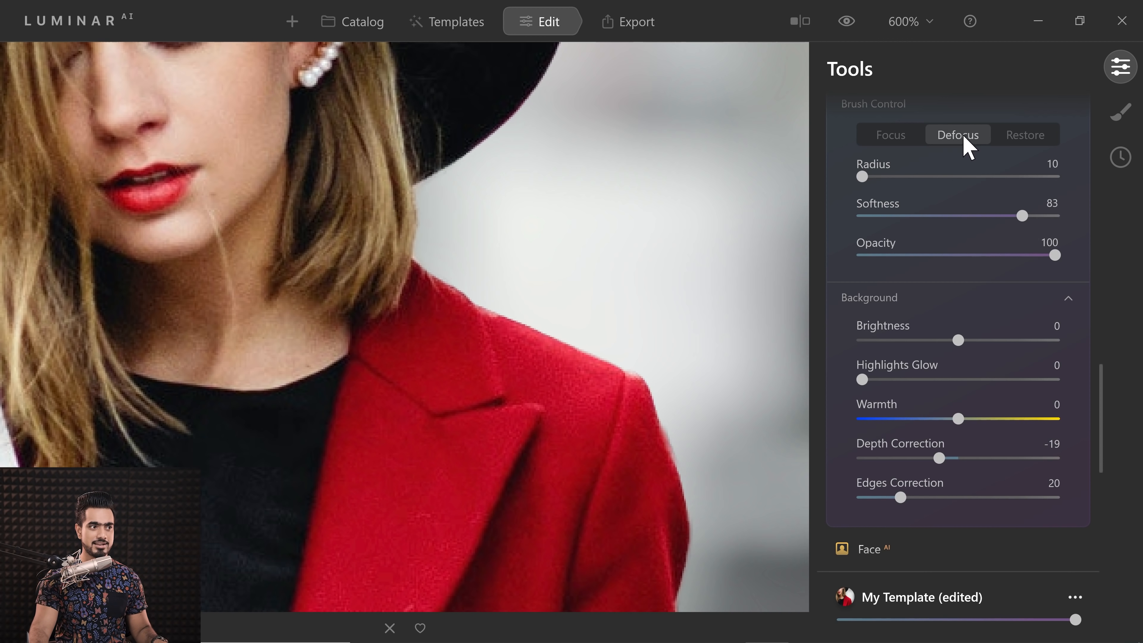
{"action": "left_click", "coordinate": [900, 139]}
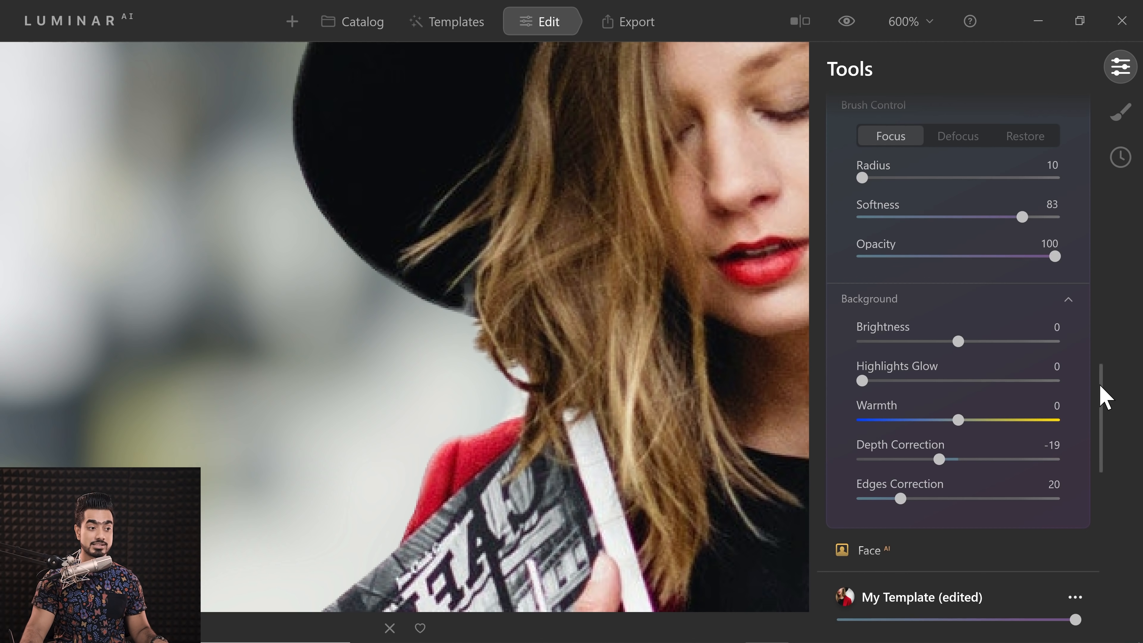
{"action": "left_click_drag", "start_coordinate": [1104, 395], "coordinate": [1072, 334]}
{"action": "left_click", "coordinate": [1069, 315]}
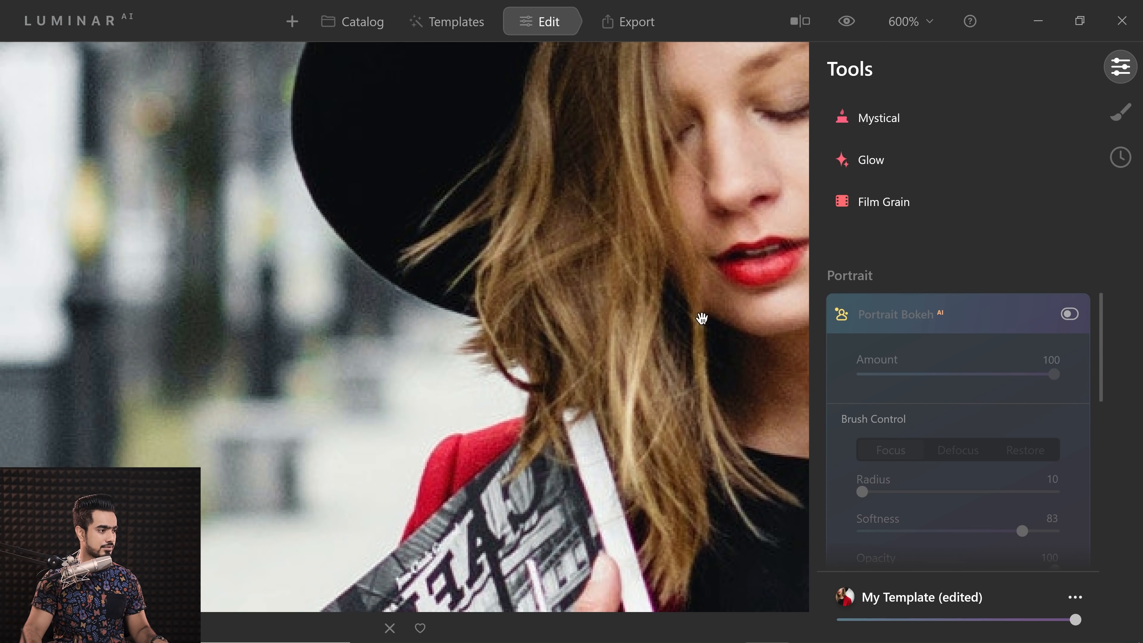
{"action": "left_click", "coordinate": [1070, 315]}
Set the Focus brush to Opacity 26 and Radius 34, and paint over the outer hair edge just below the hat brim
{"action": "scroll", "coordinate": [898, 361], "scroll_direction": "down", "scroll_amount": 2}
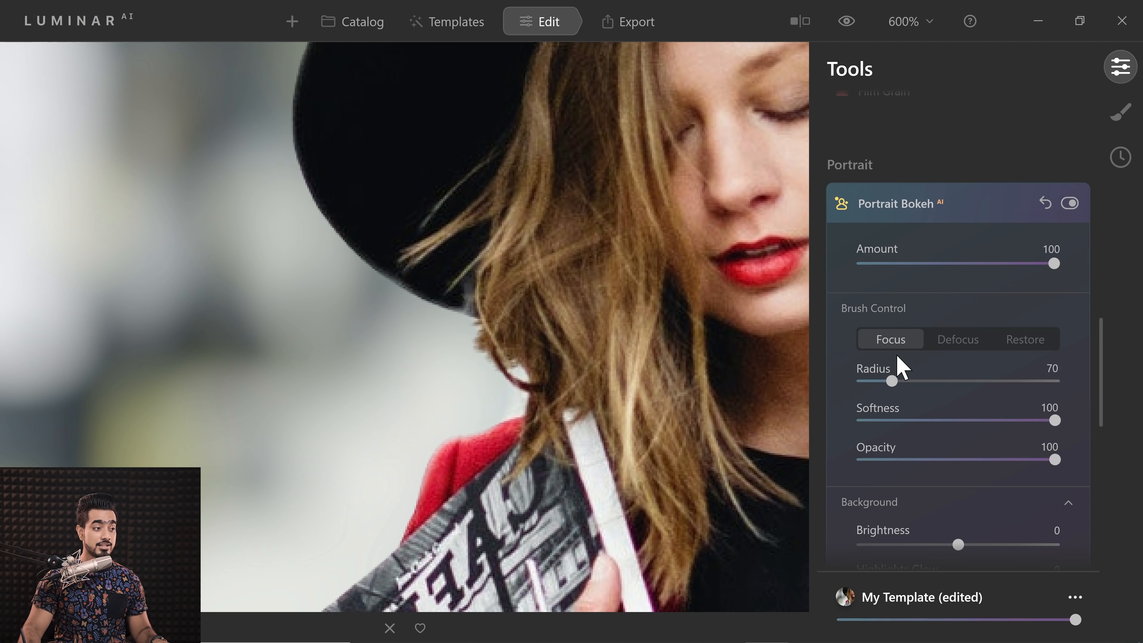
{"action": "left_click", "coordinate": [912, 462]}
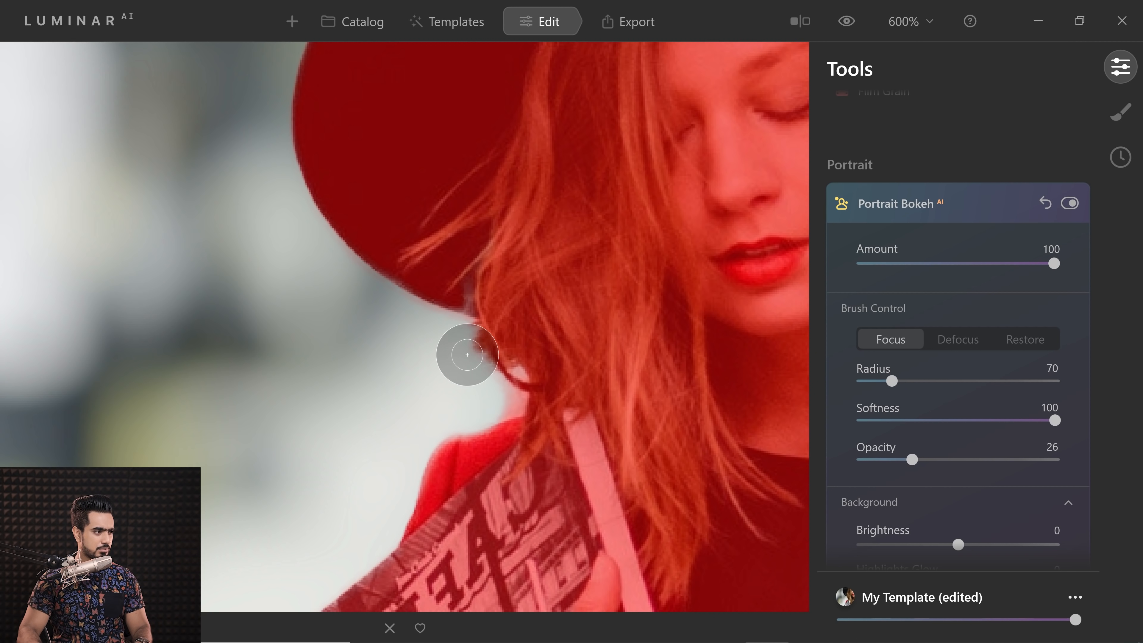
{"action": "key", "text": "bracketleft"}
{"action": "key", "text": "bracketleft"}
{"action": "key", "text": "bracketleft"}
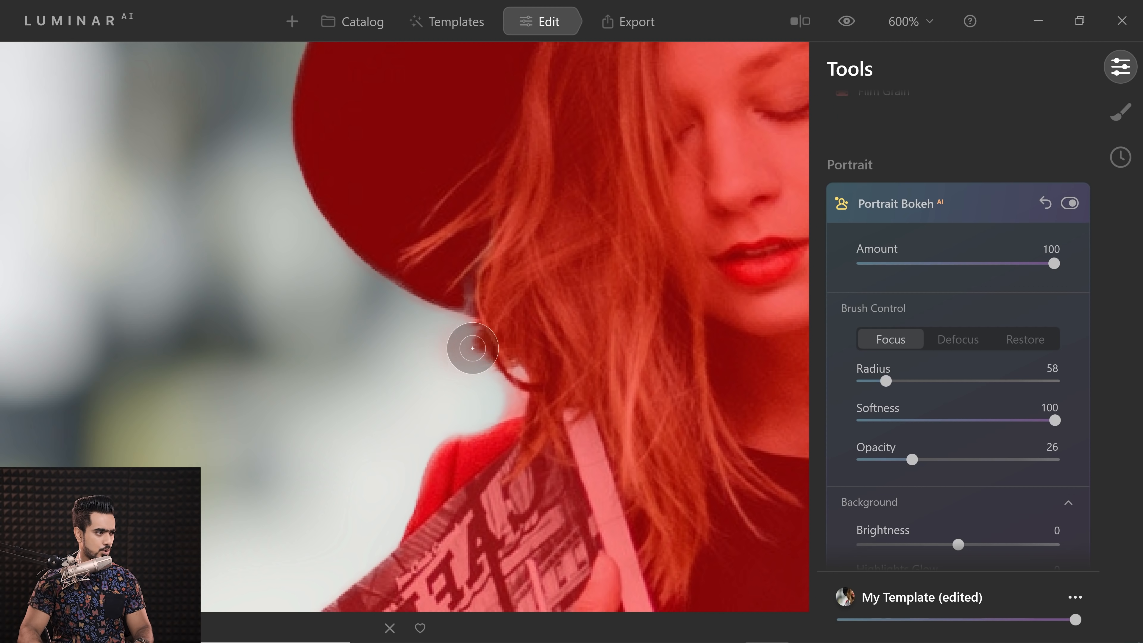
{"action": "key", "text": "bracketleft"}
{"action": "key", "text": "bracketleft"}
{"action": "key", "text": "bracketleft"}
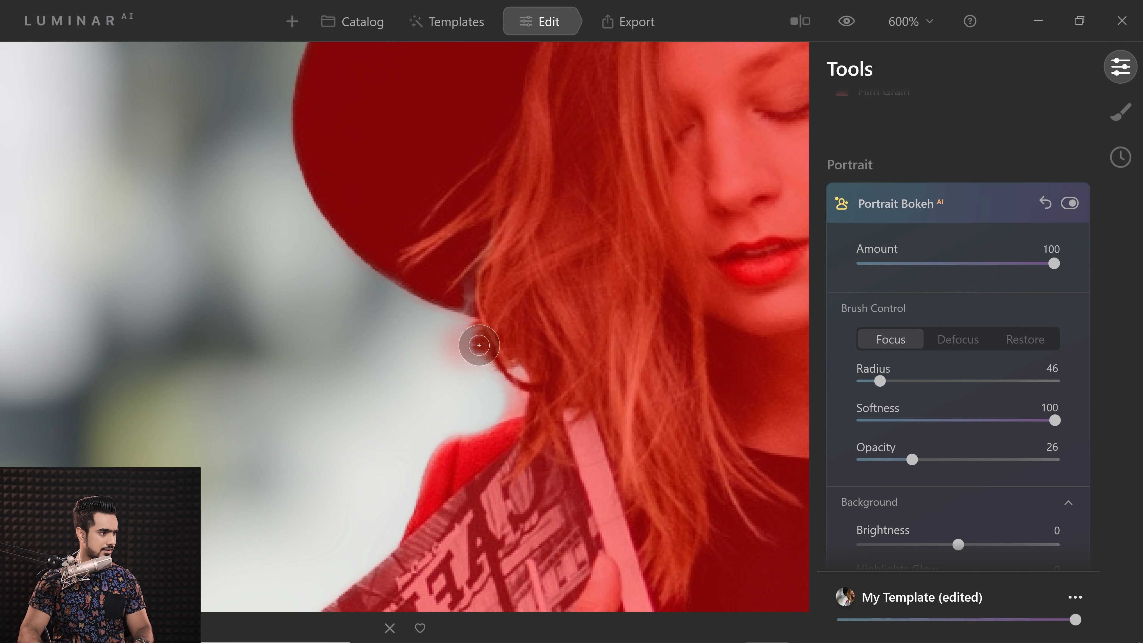
{"action": "key", "text": "bracketleft"}
{"action": "key", "text": "bracketleft"}
{"action": "key", "text": "bracketleft"}
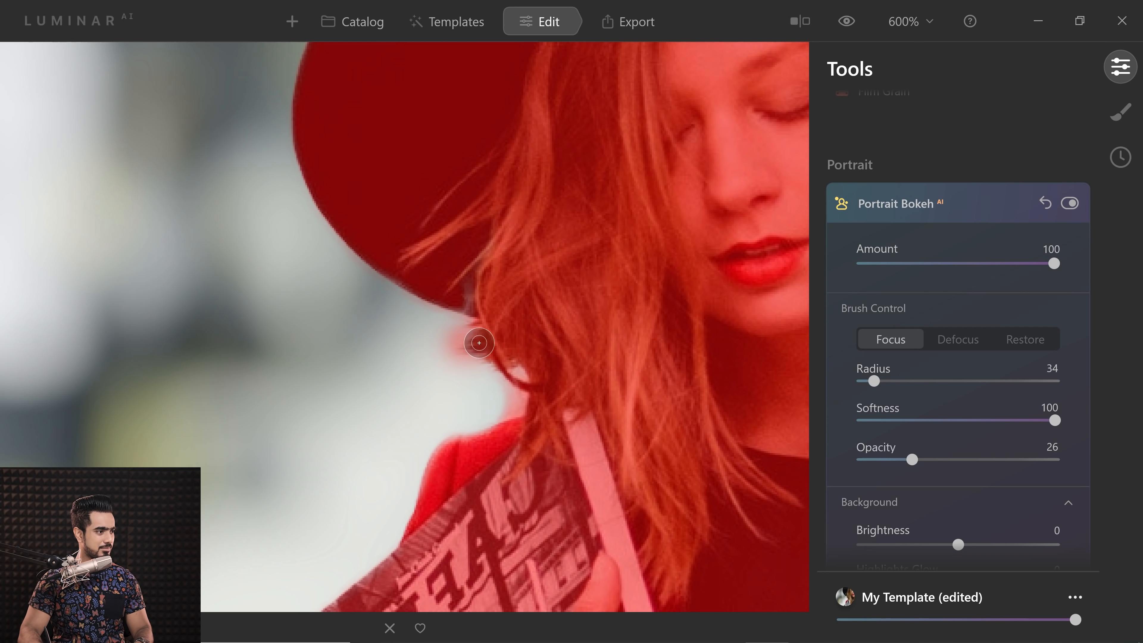
{"action": "mouse_move", "coordinate": [479, 343]}
{"action": "left_mouse_down"}
{"action": "mouse_move", "coordinate": [469, 340]}
{"action": "mouse_move", "coordinate": [488, 321]}
{"action": "left_mouse_up"}
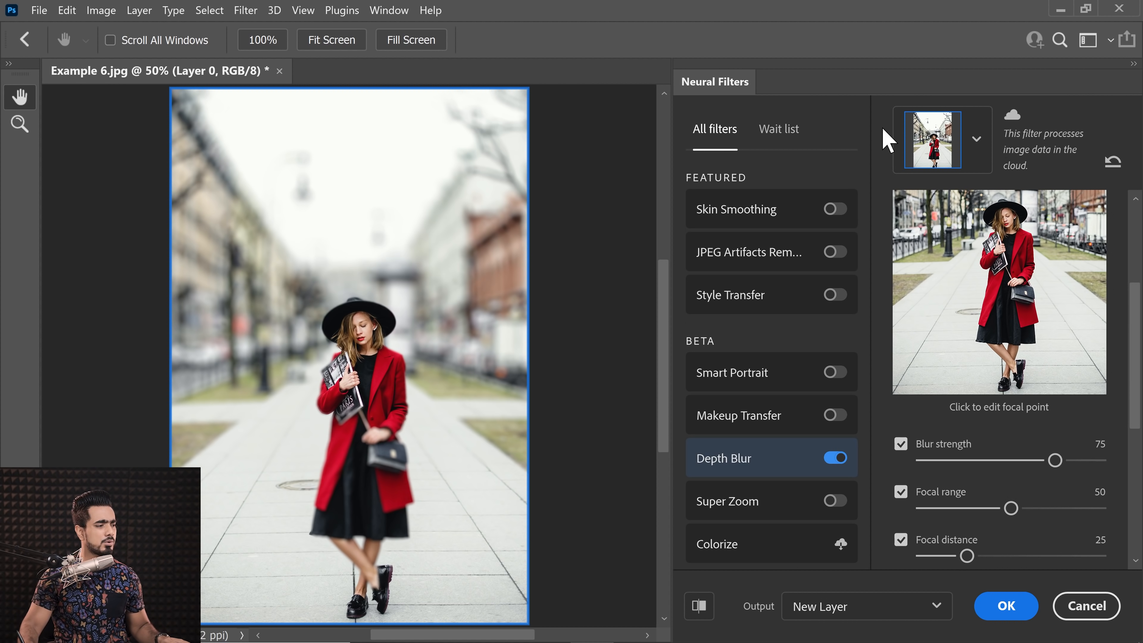
In Photoshop, set Depth Blur's focal point on the woman in Example 6.jpg and output only the depth map as a duplicate layer
{"action": "left_click", "coordinate": [1007, 270]}
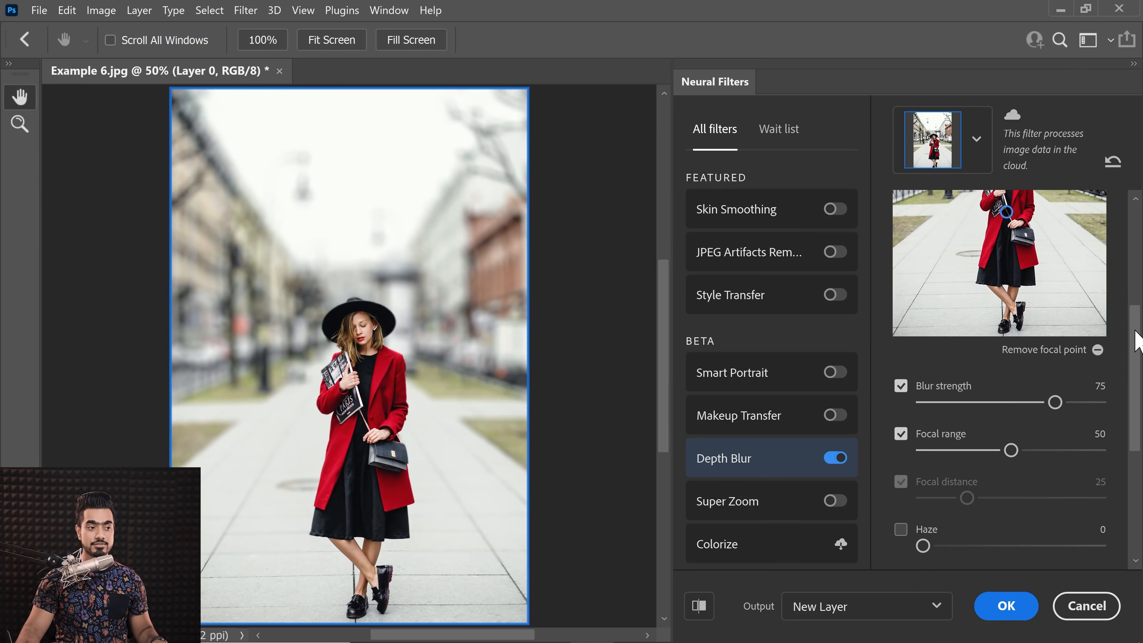
{"action": "left_click_drag", "start_coordinate": [1138, 343], "coordinate": [1130, 472]}
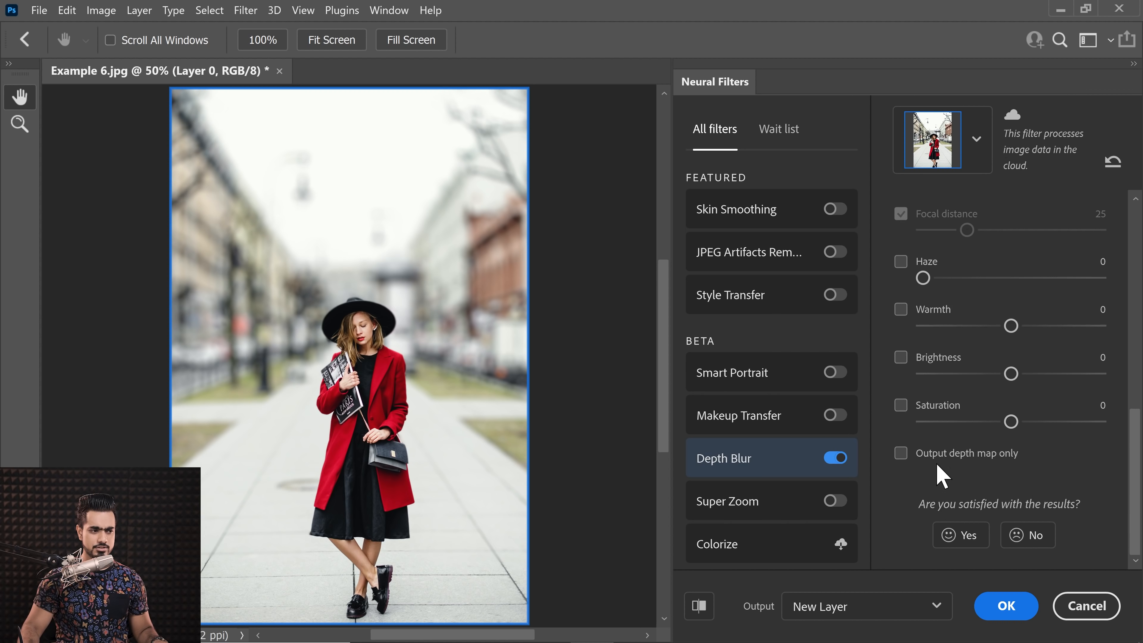
{"action": "left_click", "coordinate": [944, 455]}
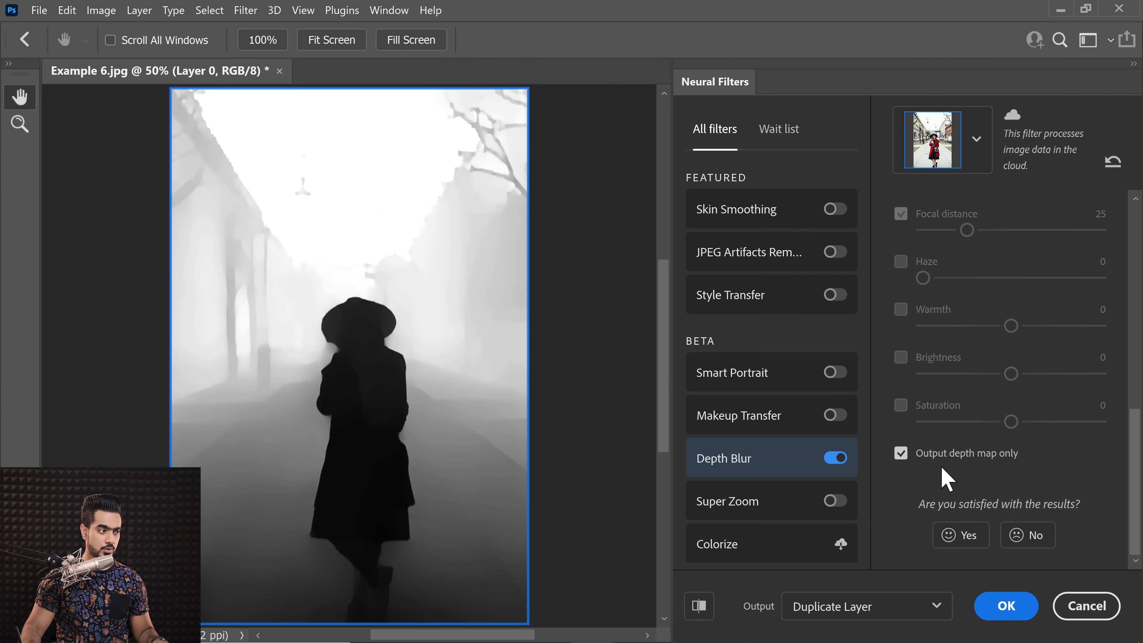
{"action": "left_click", "coordinate": [1006, 606]}
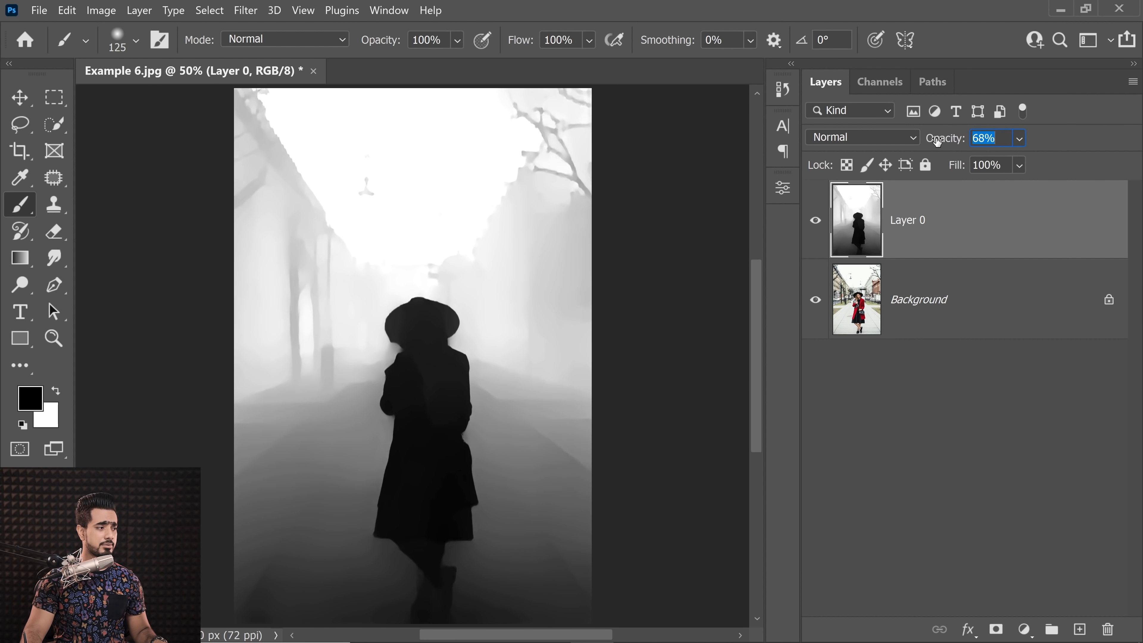
Set the depth map layer's opacity to 68% to check its edges beside the woman's hair, and raise it to 98%
{"action": "left_click_drag", "start_coordinate": [937, 141], "coordinate": [937, 141]}
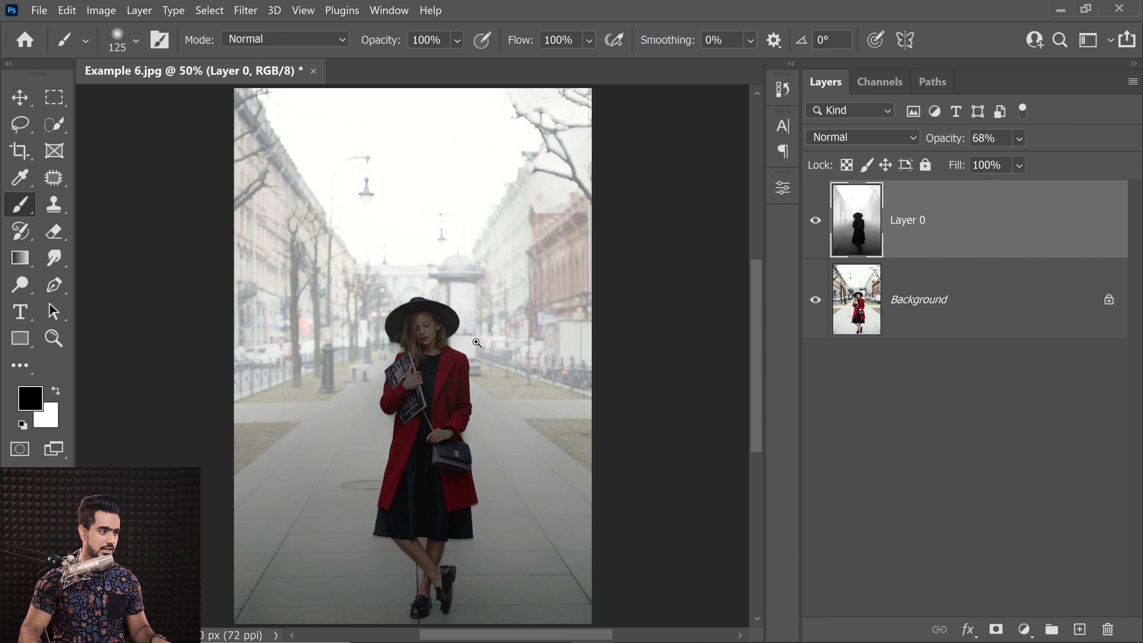
{"action": "left_click_drag", "start_coordinate": [455, 338], "coordinate": [518, 321]}
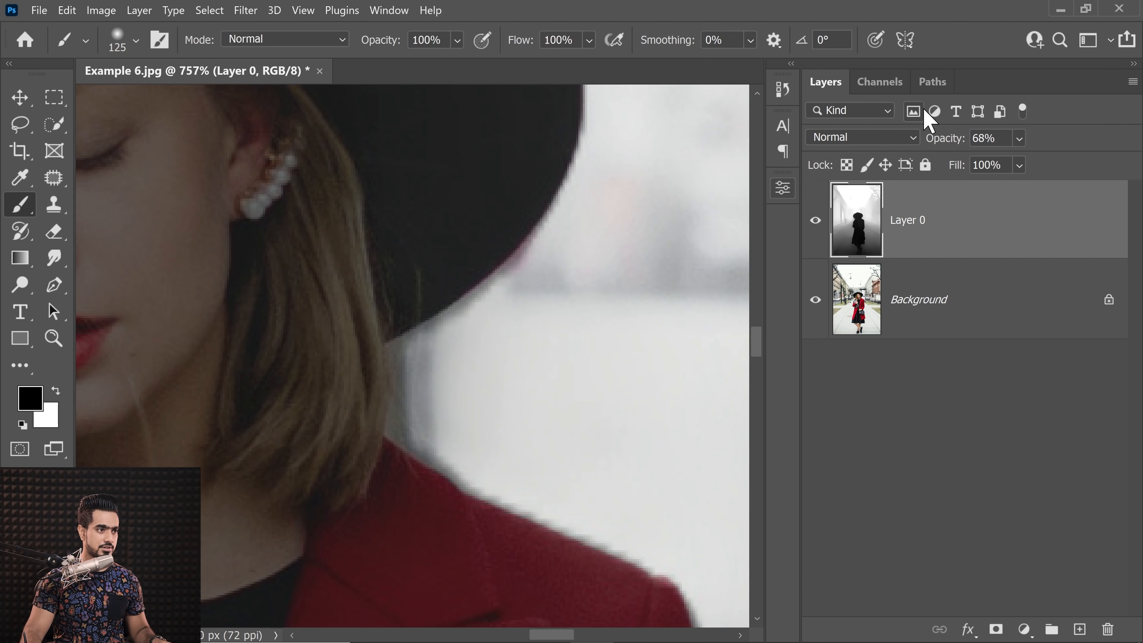
{"action": "left_click_drag", "start_coordinate": [941, 143], "coordinate": [956, 156]}
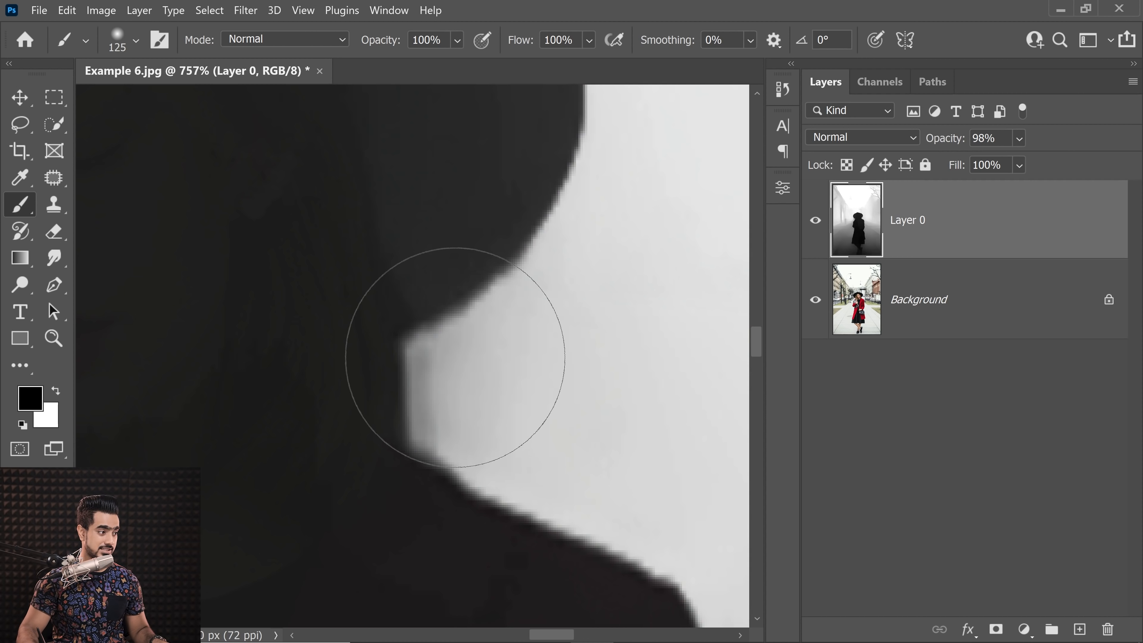
Using a size 38 brush and sampled light grey, paint over the depth map's gap between the hat brim and the shoulder beside the earring
{"action": "left_click_drag", "start_coordinate": [485, 397], "coordinate": [174, 374]}
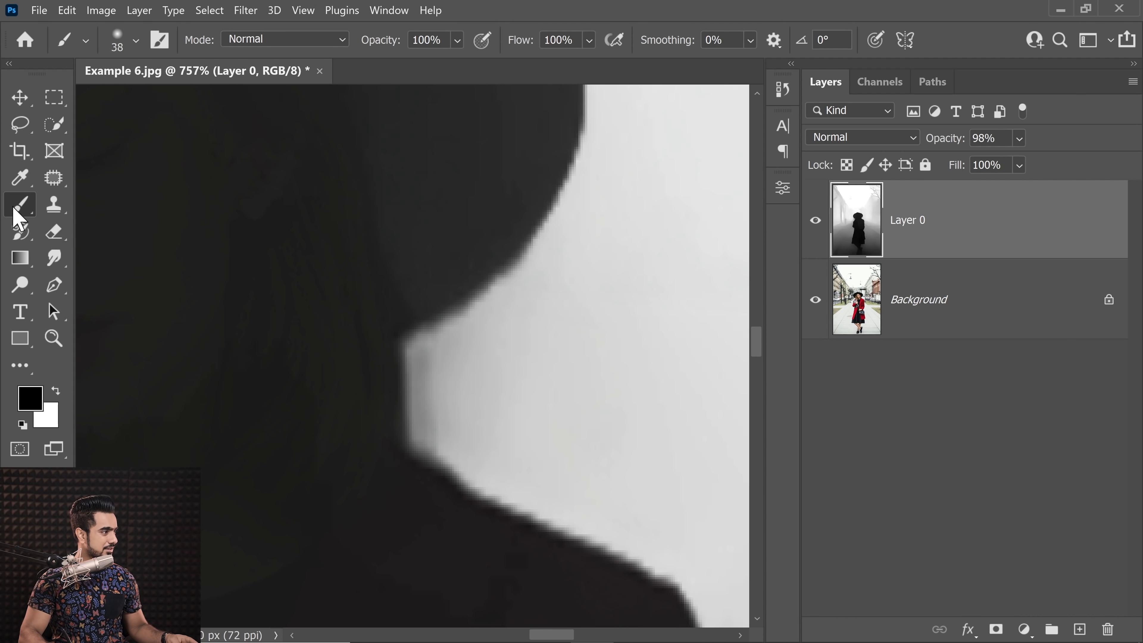
{"action": "left_click", "coordinate": [550, 337], "text": "alt"}
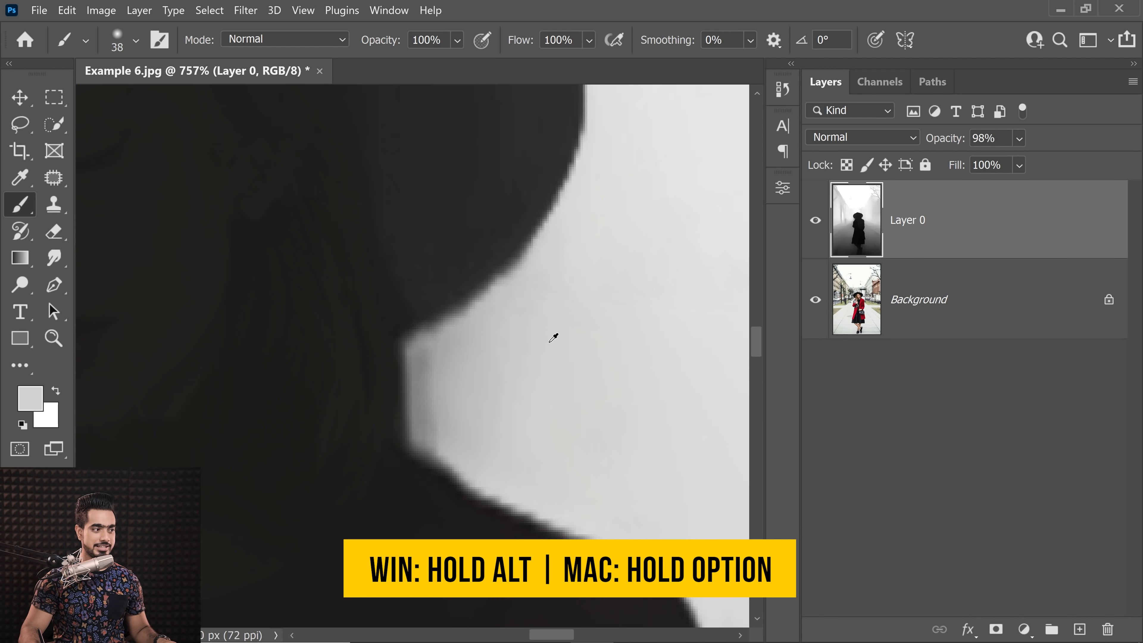
{"action": "mouse_move", "coordinate": [422, 374]}
{"action": "left_mouse_down"}
{"action": "mouse_move", "coordinate": [434, 429]}
{"action": "mouse_move", "coordinate": [428, 370]}
{"action": "mouse_move", "coordinate": [535, 329]}
{"action": "mouse_move", "coordinate": [593, 257]}
{"action": "left_mouse_up"}
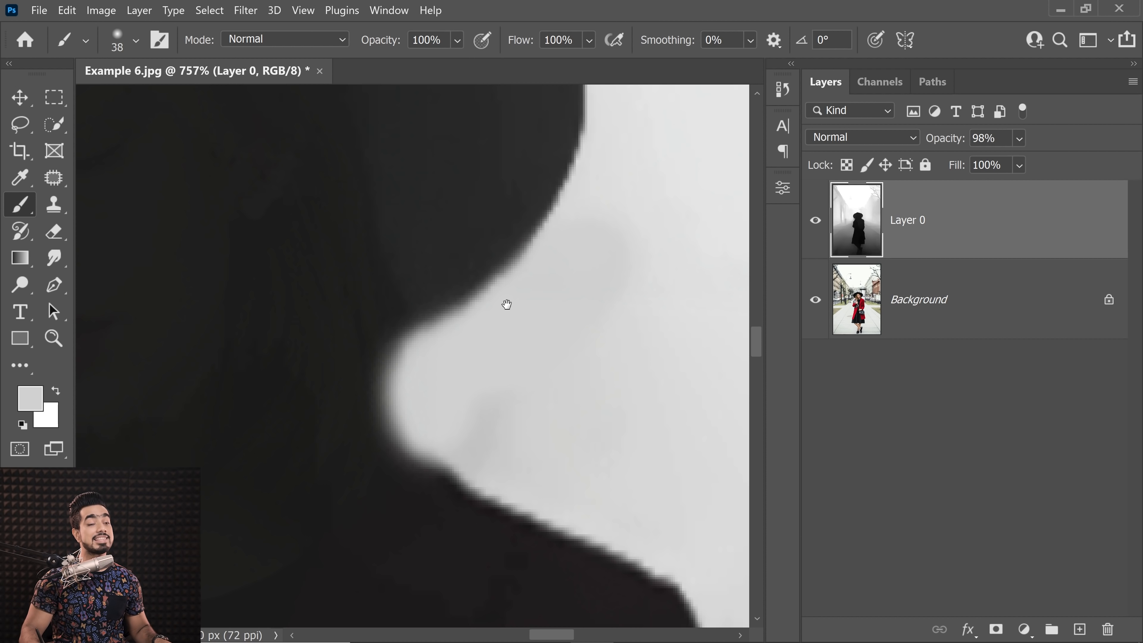
Paint sampled greys into the depth map's gap under the hat on the magazine side, using brush sizes 23 and 34
{"action": "mouse_move", "coordinate": [531, 291]}
{"action": "left_mouse_down"}
{"action": "mouse_move", "coordinate": [503, 295]}
{"action": "mouse_move", "coordinate": [508, 304]}
{"action": "left_mouse_up"}
{"action": "mouse_move", "coordinate": [236, 363]}
{"action": "left_mouse_down"}
{"action": "mouse_move", "coordinate": [466, 335]}
{"action": "mouse_move", "coordinate": [456, 331]}
{"action": "mouse_move", "coordinate": [418, 340]}
{"action": "mouse_move", "coordinate": [484, 363]}
{"action": "mouse_move", "coordinate": [450, 378]}
{"action": "mouse_move", "coordinate": [433, 358]}
{"action": "left_mouse_up"}
{"action": "left_click", "coordinate": [393, 335], "text": "alt"}
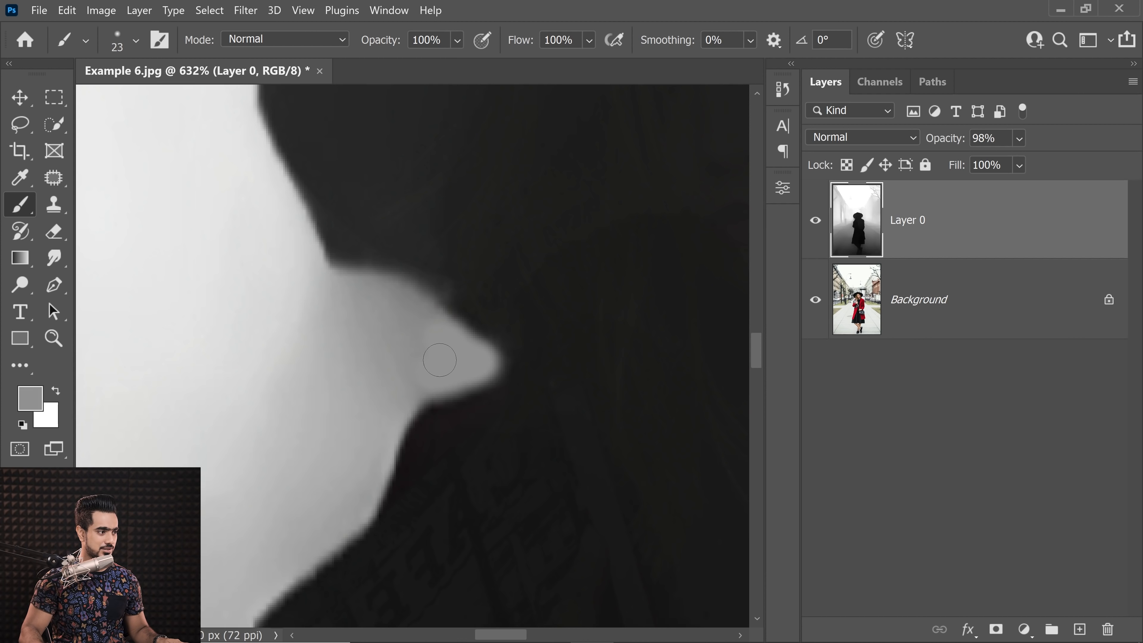
{"action": "mouse_move", "coordinate": [340, 338]}
{"action": "left_mouse_down", "text": "alt"}
{"action": "mouse_move", "coordinate": [370, 338]}
{"action": "mouse_move", "coordinate": [363, 413]}
{"action": "left_mouse_up", "text": "alt"}
{"action": "left_click", "coordinate": [344, 349], "text": "alt"}
{"action": "left_click_drag", "start_coordinate": [394, 361], "coordinate": [375, 348]}
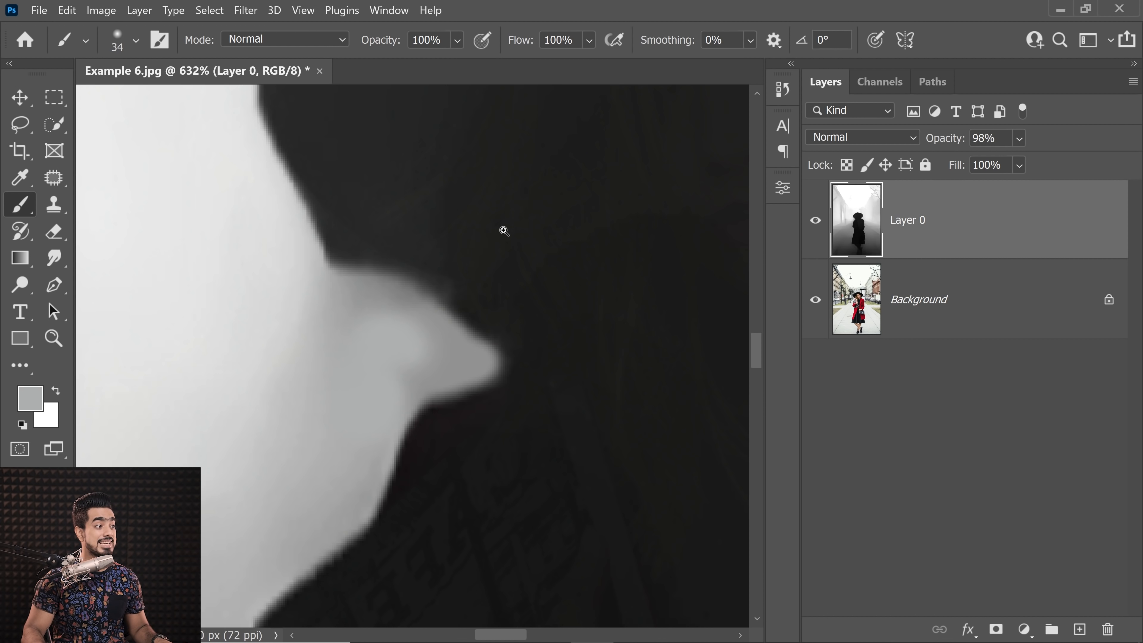
Try painting sampled near-white along the hat's upper edge in the depth map with a size 20 brush, and undo the stroke
{"action": "left_click_drag", "start_coordinate": [504, 231], "coordinate": [470, 239], "text": "ctrl"}
{"action": "left_click_drag", "start_coordinate": [467, 281], "coordinate": [447, 346]}
{"action": "left_click_drag", "start_coordinate": [572, 226], "coordinate": [503, 269]}
{"action": "left_click_drag", "start_coordinate": [386, 321], "coordinate": [316, 351]}
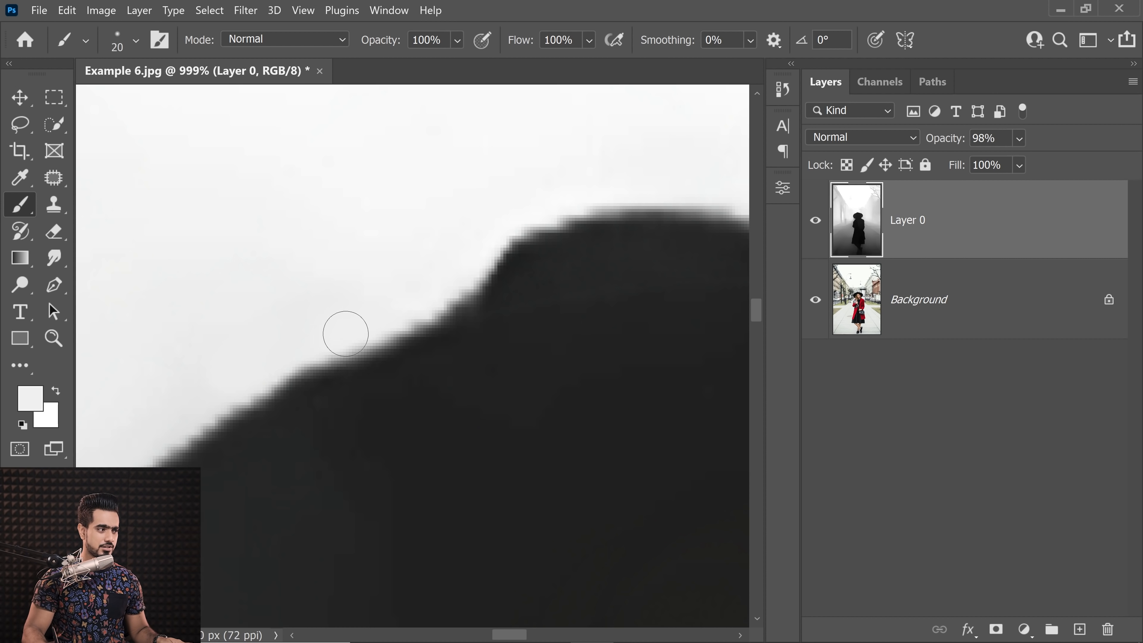
{"action": "key", "text": "ctrl+z"}
{"action": "left_click", "coordinate": [359, 303], "text": "alt"}
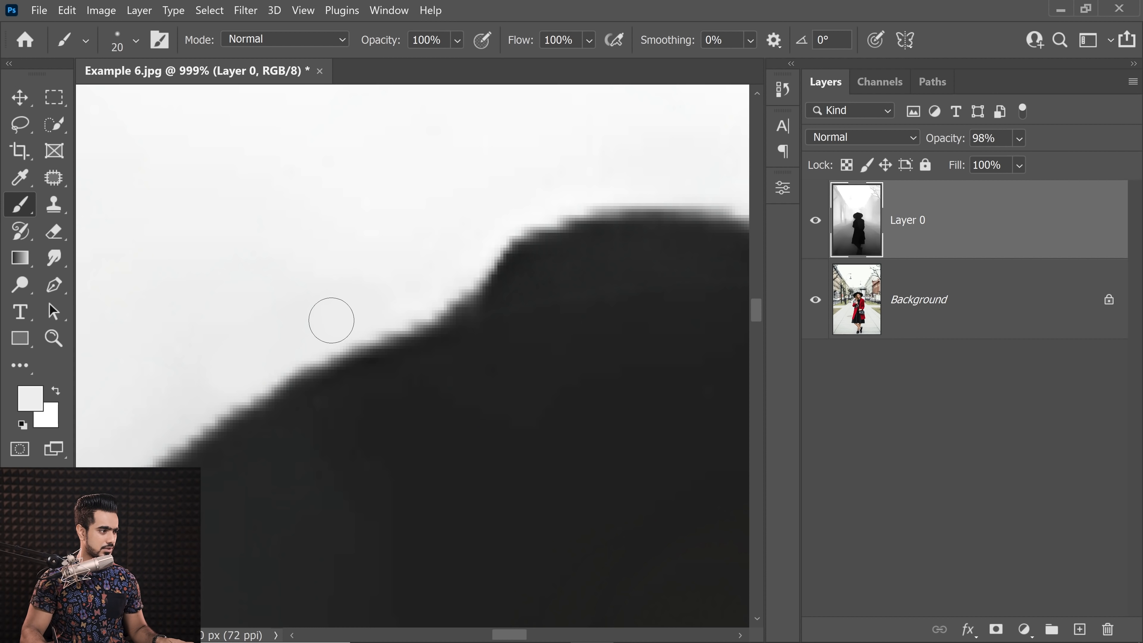
{"action": "key", "text": "ctrl+minus"}
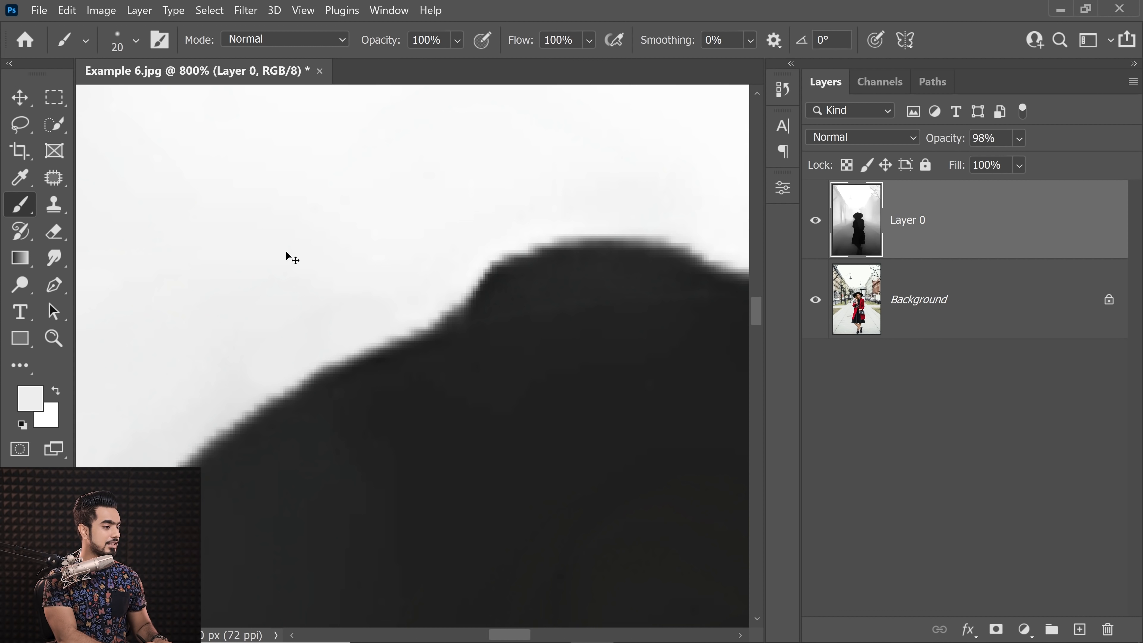
{"action": "key", "text": "ctrl+0"}
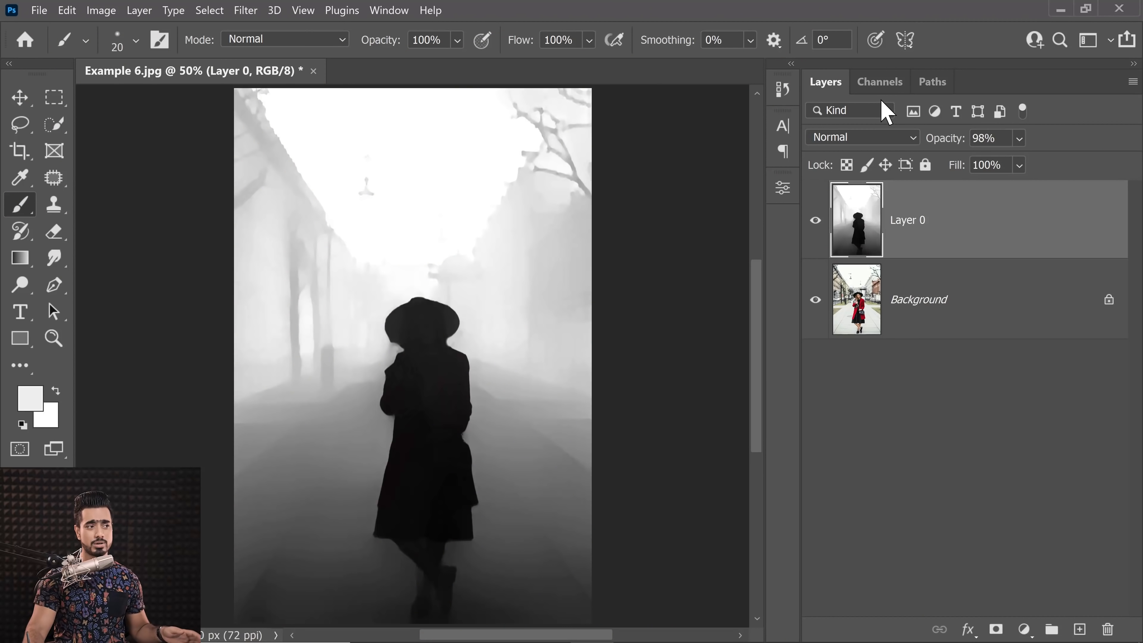
Load the depth map's RGB channel as a selection, fill it with white in a new alpha channel, and deselect
{"action": "left_click", "coordinate": [889, 85]}
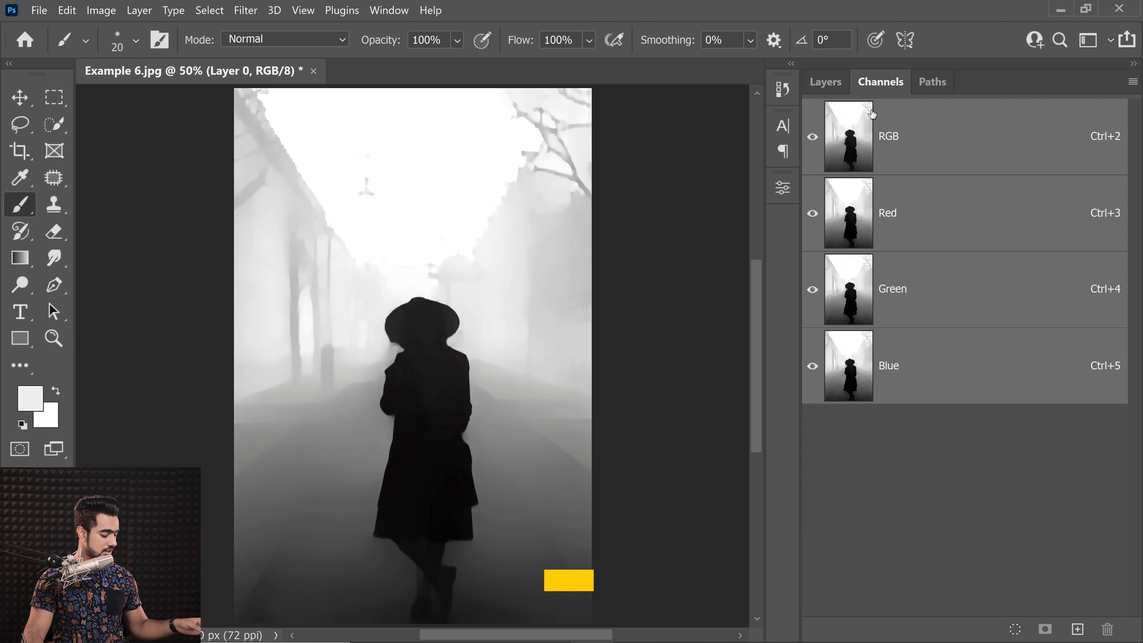
{"action": "left_click", "coordinate": [850, 138], "text": "ctrl"}
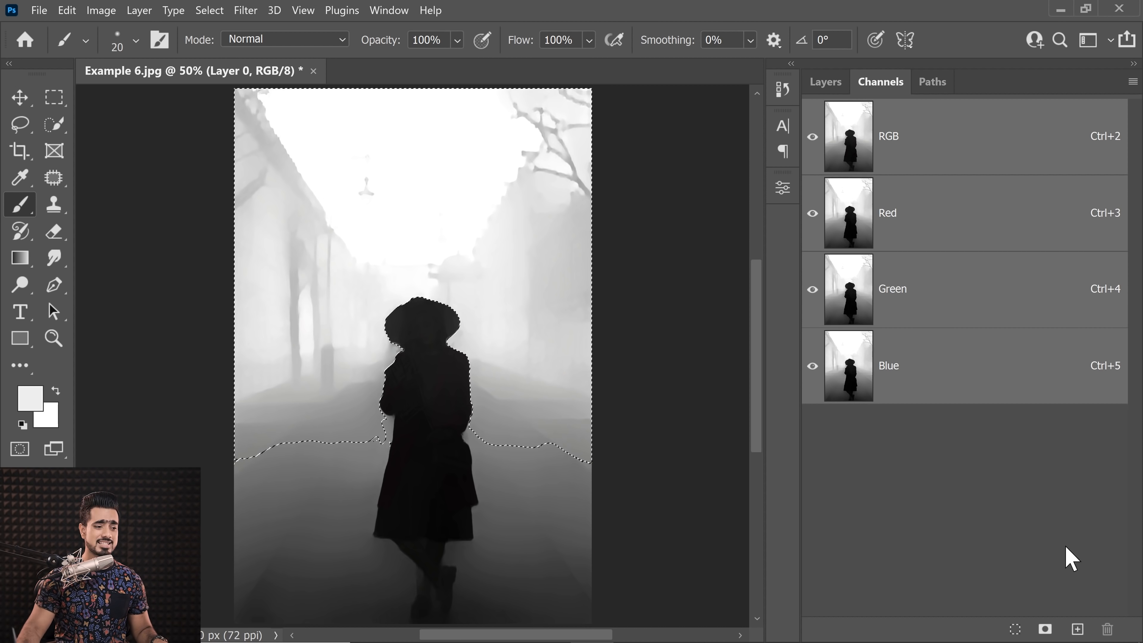
{"action": "left_click", "coordinate": [1077, 630]}
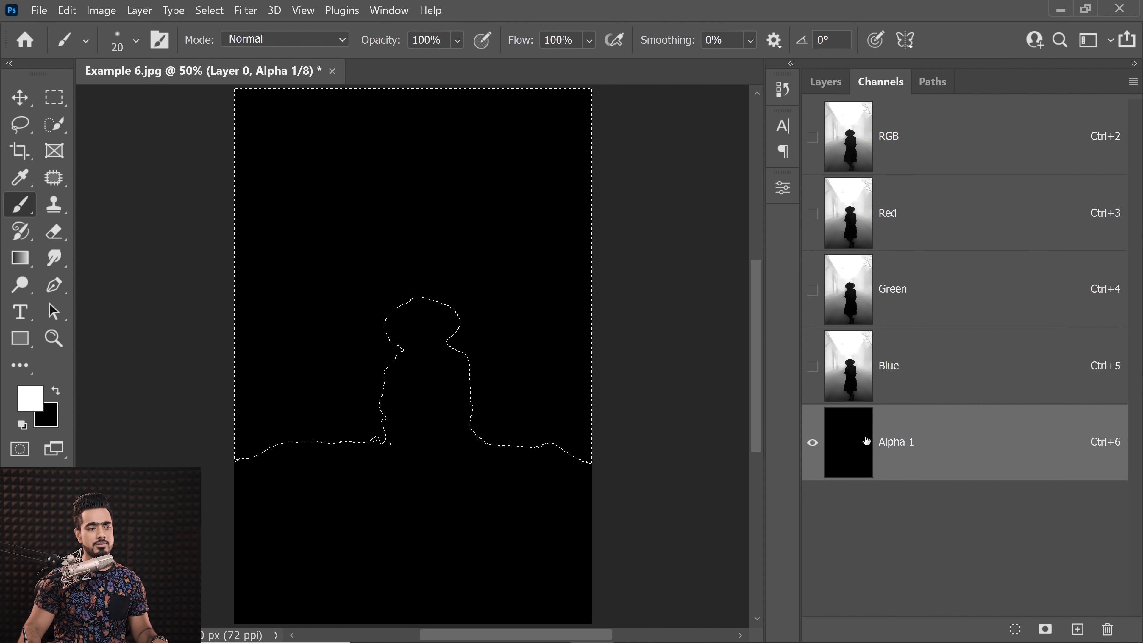
{"action": "key", "text": "alt+BackSpace"}
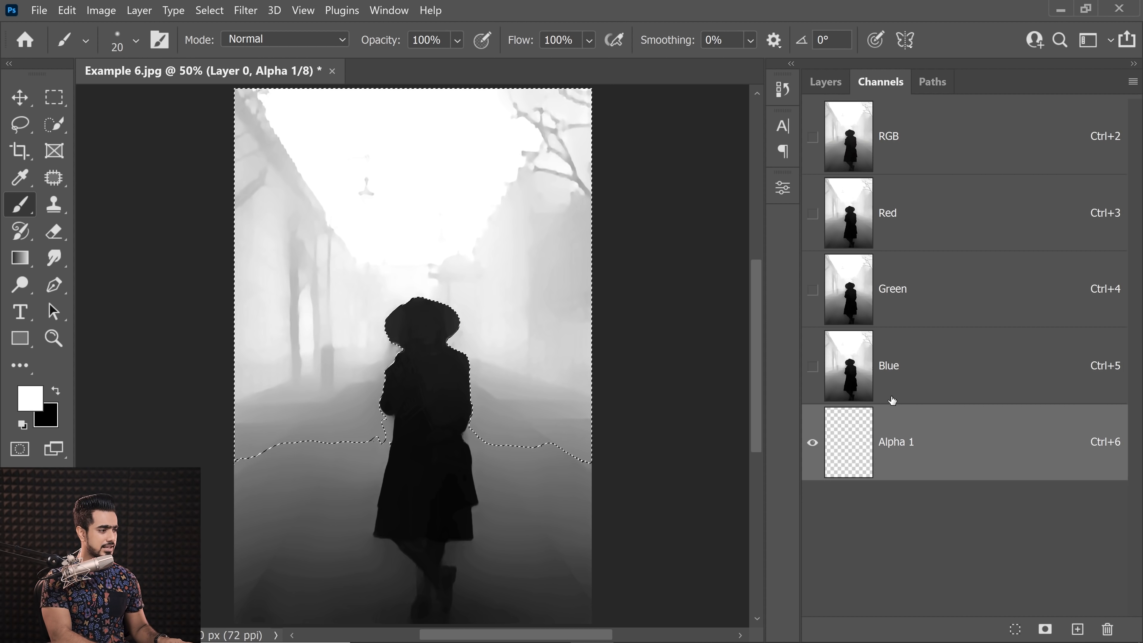
{"action": "key", "text": "ctrl+d"}
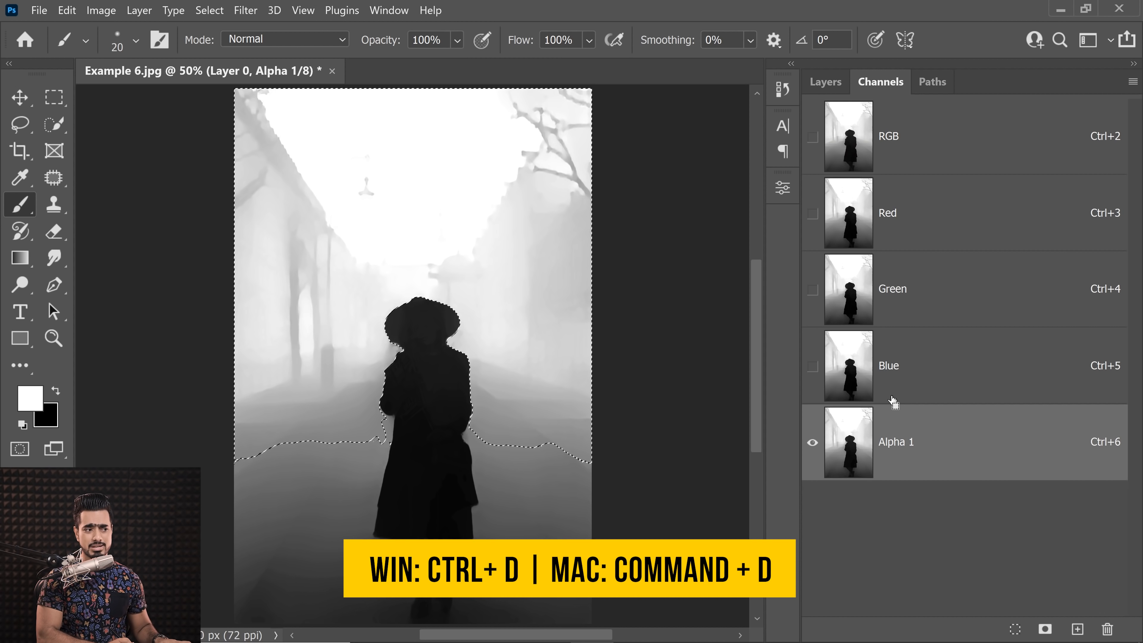
Return to the RGB composite channel and delete the depth map layer above the background
{"action": "left_click", "coordinate": [830, 104]}
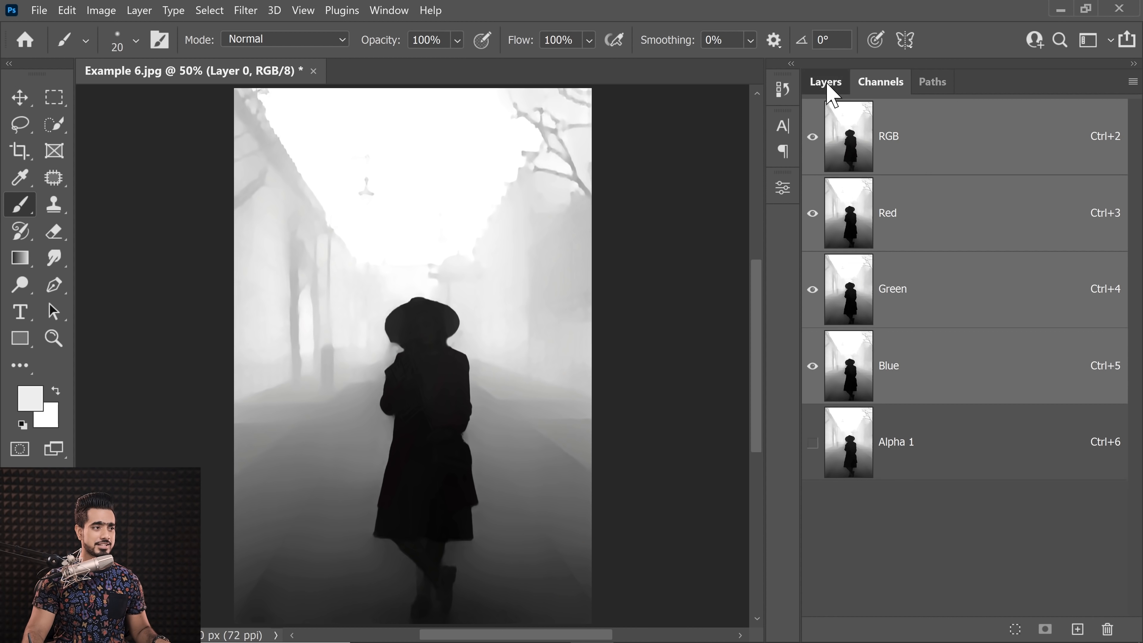
{"action": "left_click", "coordinate": [826, 82]}
{"action": "left_click_drag", "start_coordinate": [1019, 227], "coordinate": [1108, 629]}
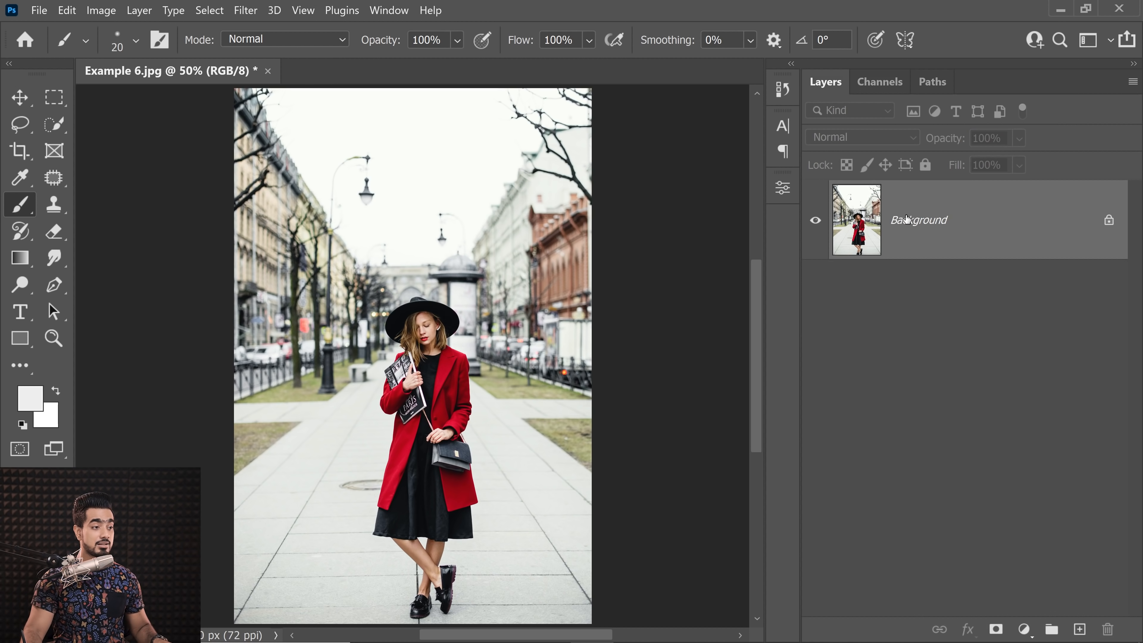
Duplicate the Background photo layer and open the Lens Blur filter on the copy
{"action": "key", "text": "ctrl+j"}
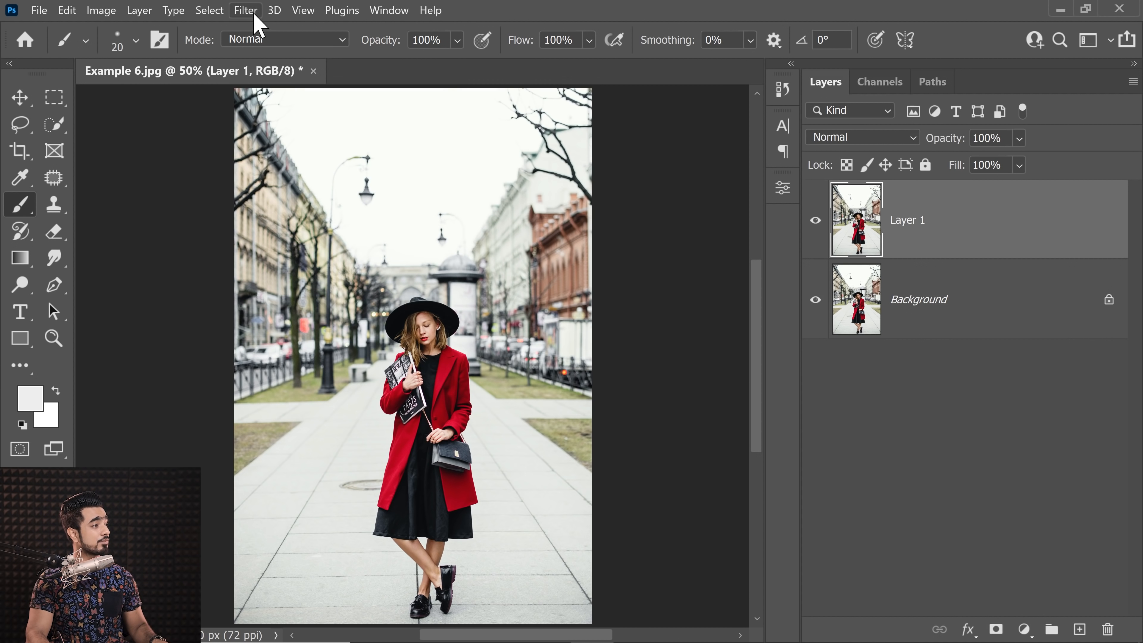
{"action": "left_click", "coordinate": [250, 10]}
{"action": "mouse_move", "coordinate": [433, 215]}
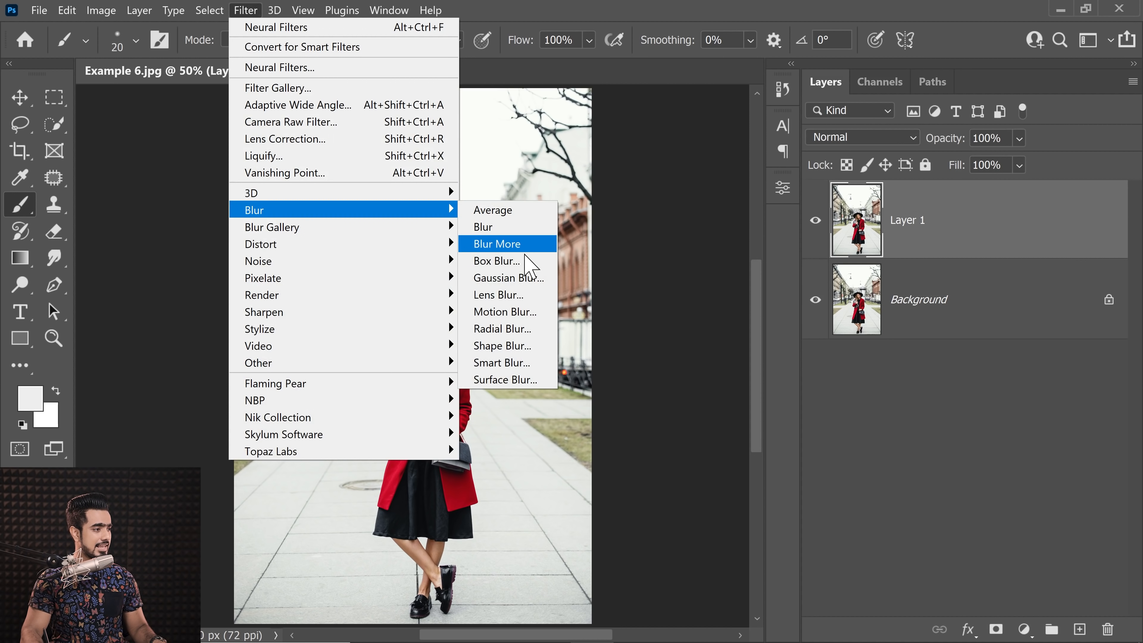
{"action": "left_click", "coordinate": [515, 299]}
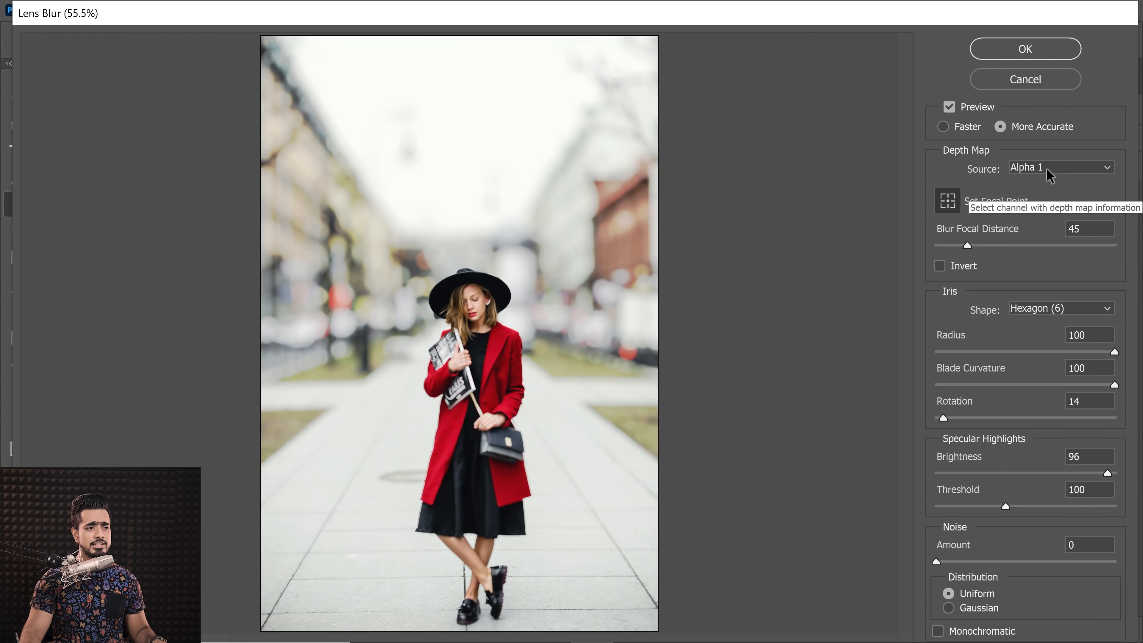
Use Alpha 1 as the Lens Blur depth map source and set the focal point on the woman
{"action": "left_click", "coordinate": [1047, 168]}
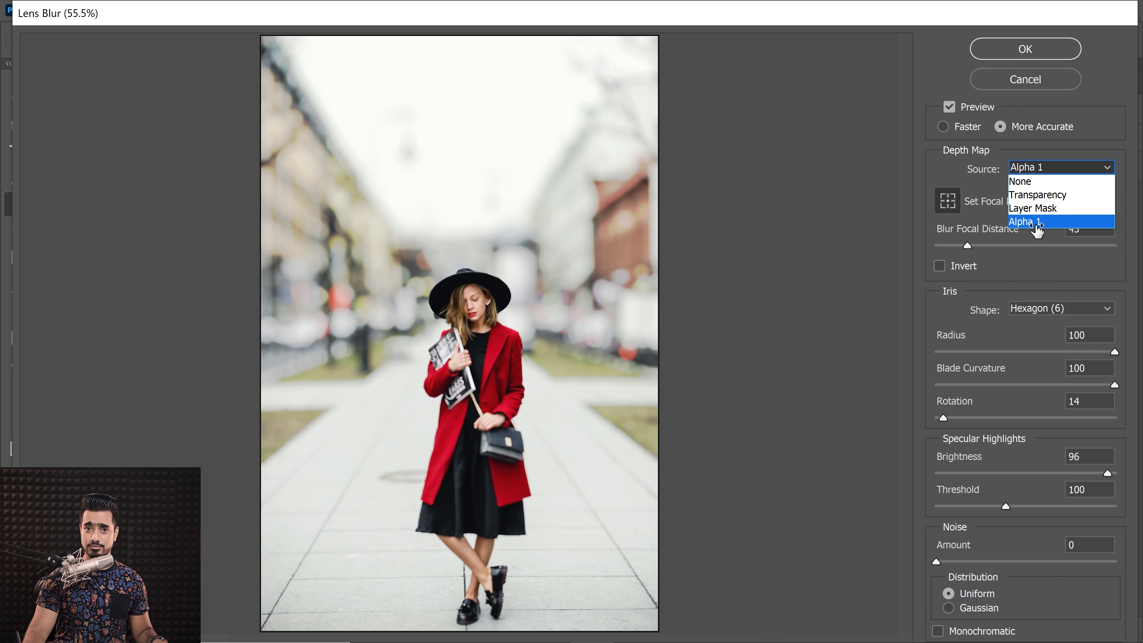
{"action": "left_click", "coordinate": [950, 167]}
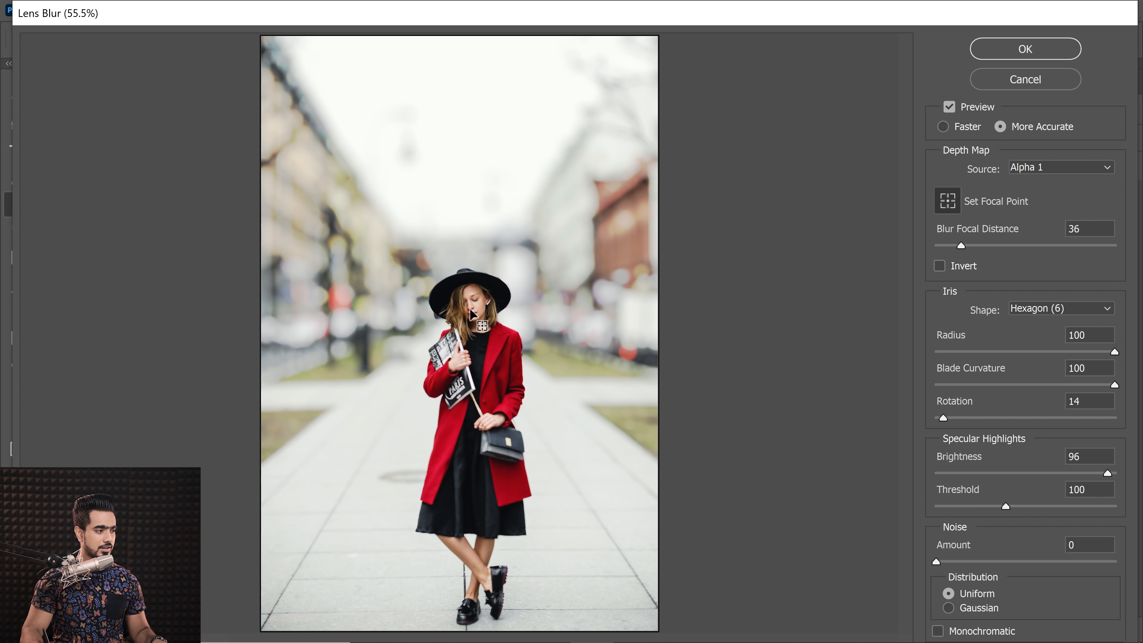
{"action": "left_click_drag", "start_coordinate": [420, 352], "coordinate": [420, 351]}
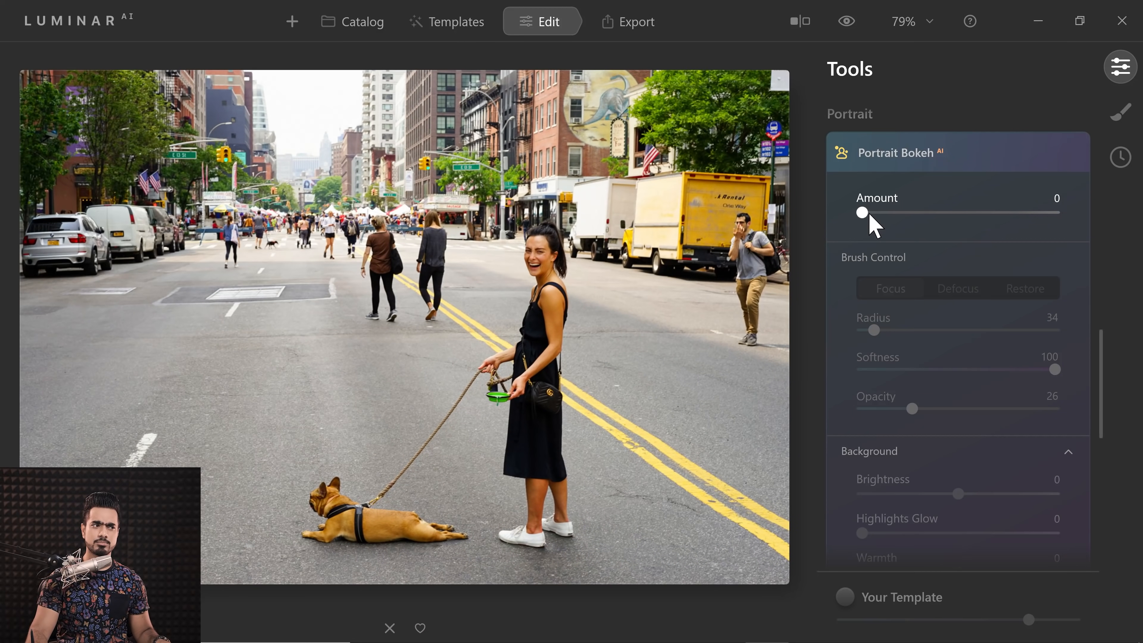
Set the Portrait Bokeh Amount to 100 on the dog-walking photo, then try Depth Correction at 46 and -38 before settling on 13
{"action": "left_click_drag", "start_coordinate": [870, 216], "coordinate": [1072, 215]}
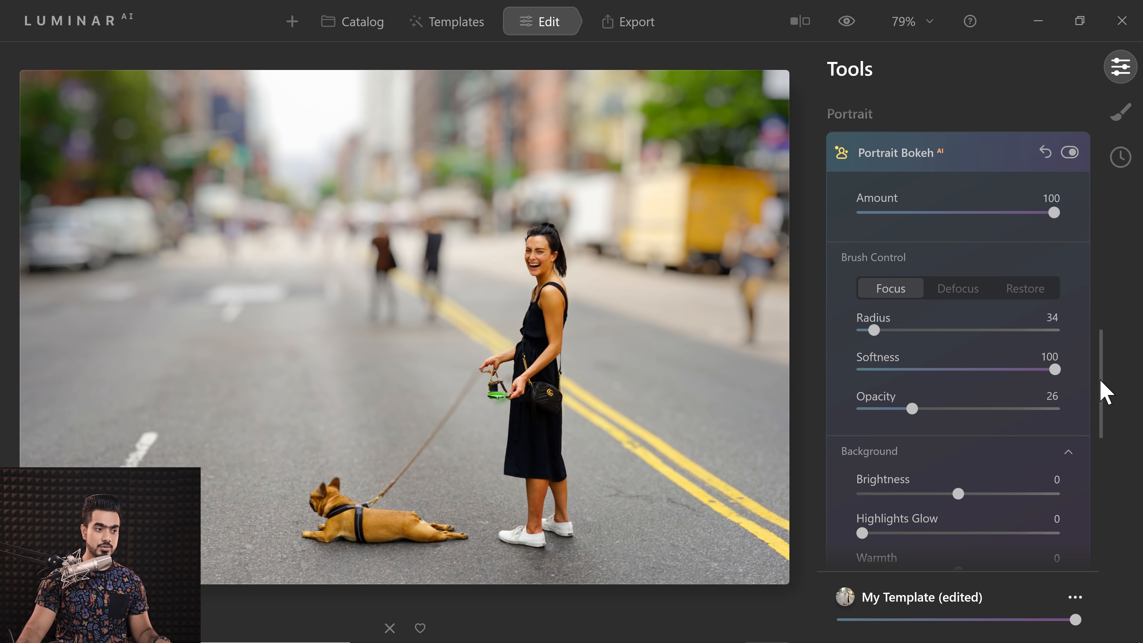
{"action": "scroll", "coordinate": [1107, 398], "scroll_direction": "down", "scroll_amount": 4}
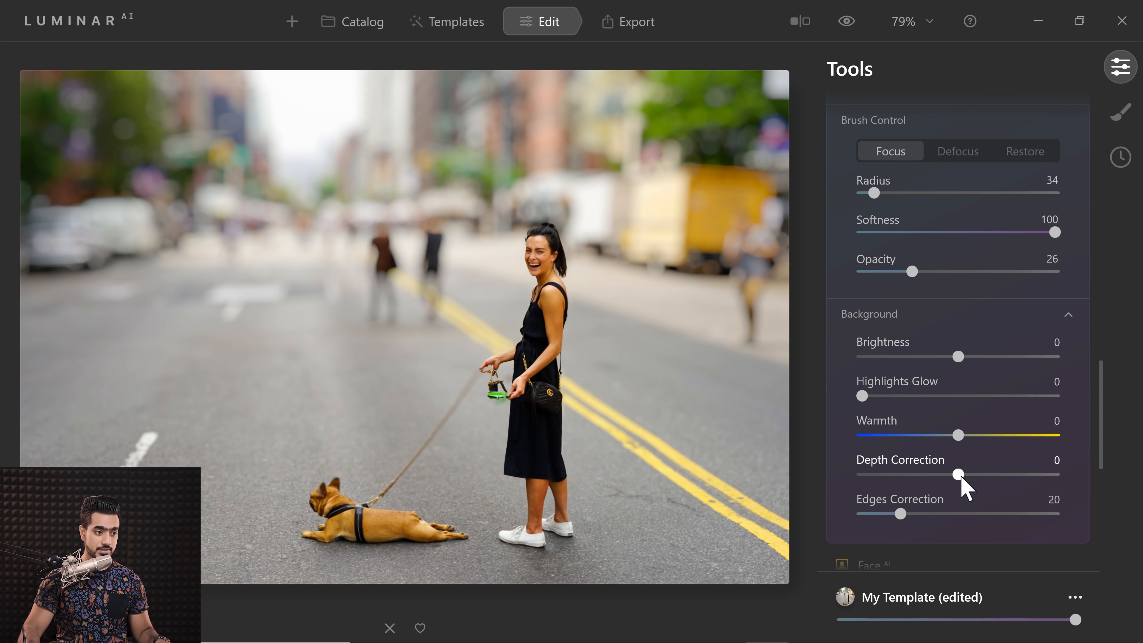
{"action": "left_click_drag", "start_coordinate": [960, 478], "coordinate": [1005, 479]}
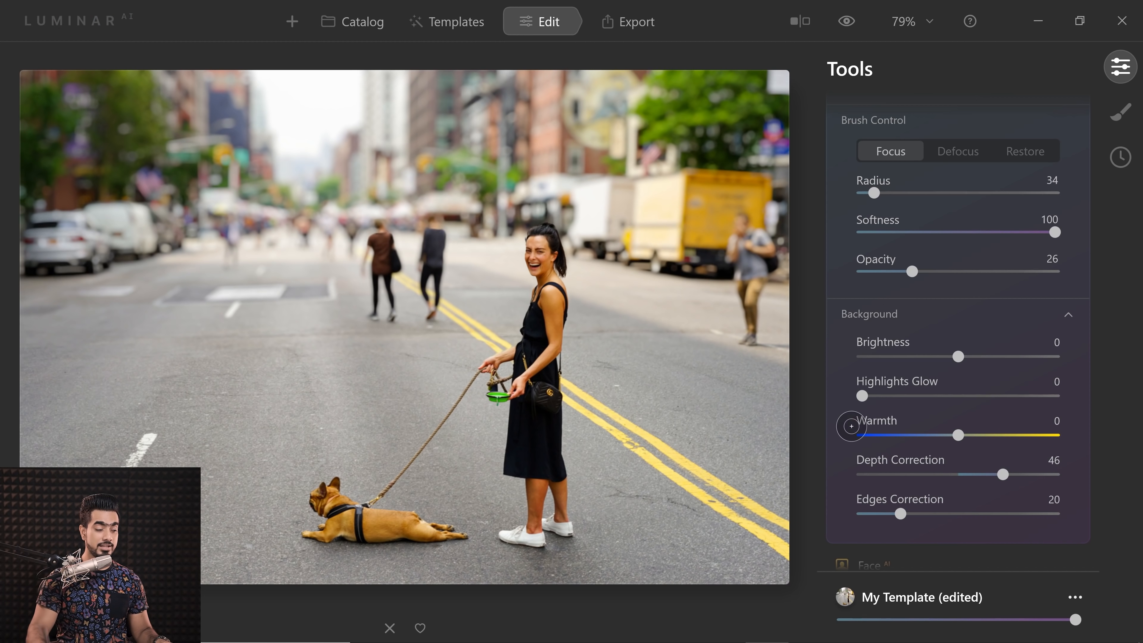
{"action": "left_click_drag", "start_coordinate": [1003, 475], "coordinate": [922, 482]}
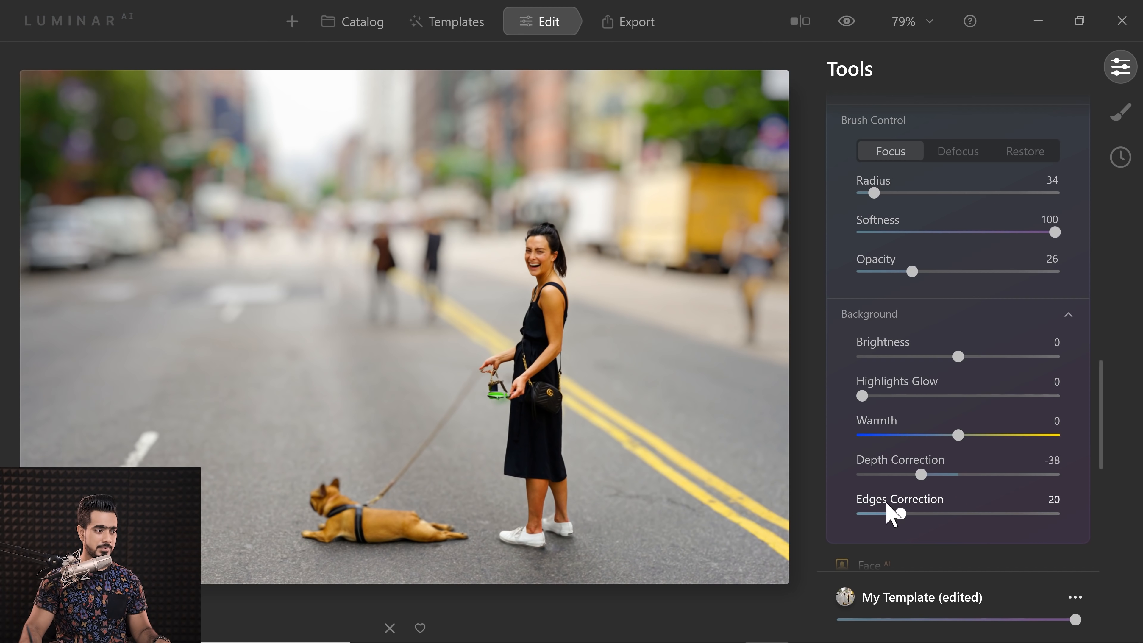
{"action": "left_click", "coordinate": [622, 478]}
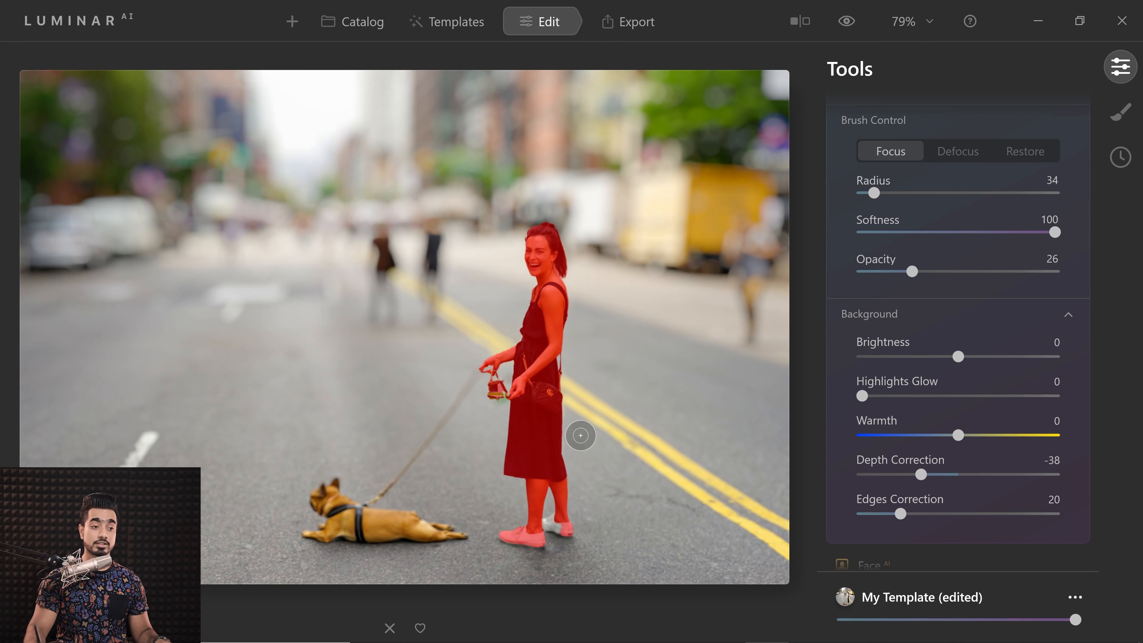
{"action": "left_click_drag", "start_coordinate": [923, 477], "coordinate": [973, 475]}
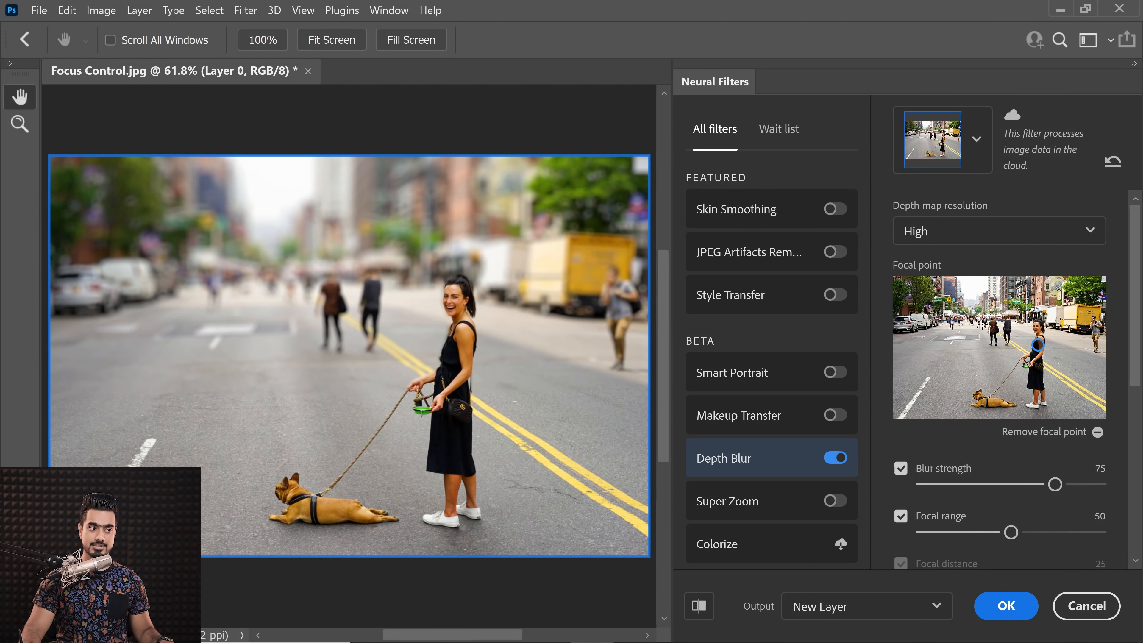
Place Photoshop's Depth Blur focal point near the background pedestrians, and view the whole dog-walking photo in Luminar AI
{"action": "left_click", "coordinate": [982, 324]}
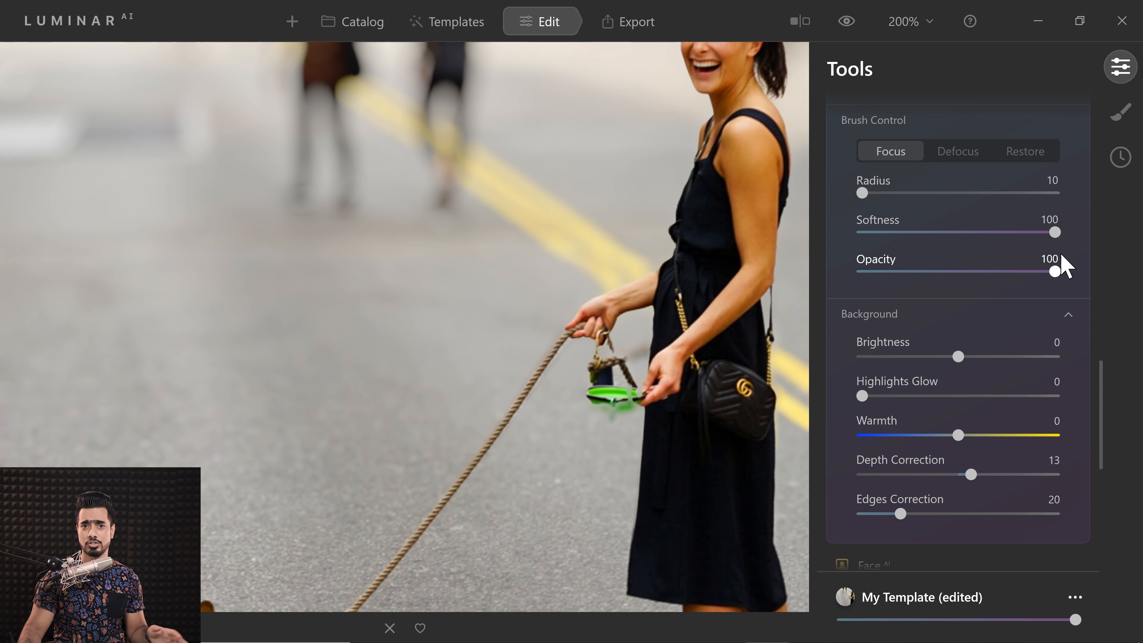
{"action": "key", "text": "ctrl+0"}
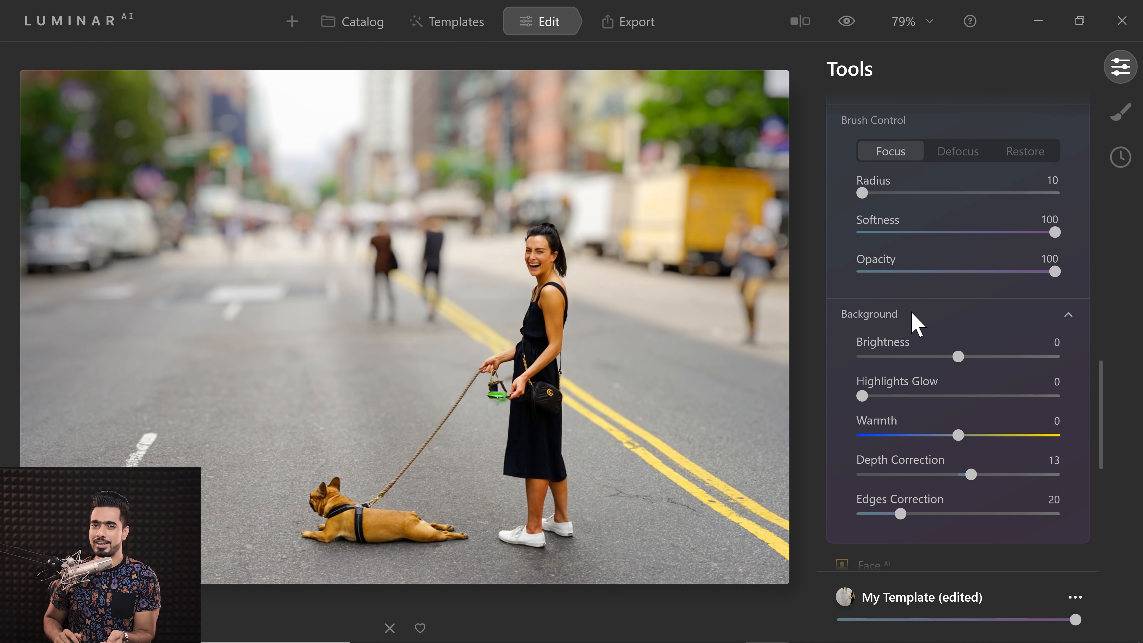
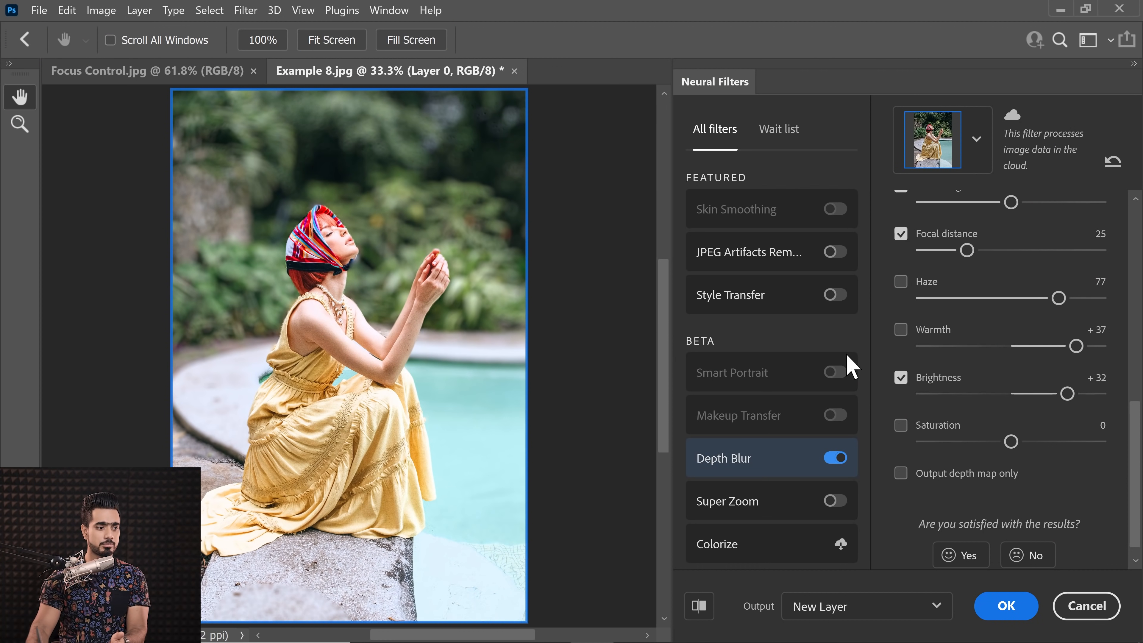
Switch to Photoshop and increase the Depth Blur Saturation on Example 8.jpg
{"action": "left_click_drag", "start_coordinate": [1013, 441], "coordinate": [1079, 442]}
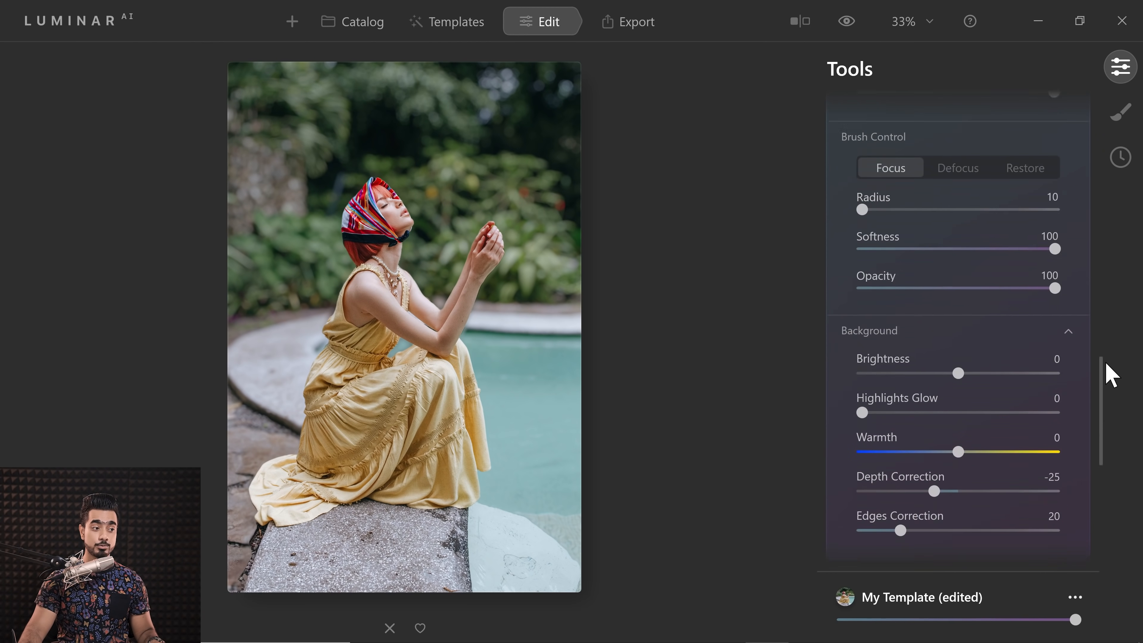
Switch to Luminar AI and set the poolside photo's background Highlights Glow to 32 and Warmth to 19
{"action": "scroll", "coordinate": [1108, 375], "scroll_direction": "down", "scroll_amount": 1}
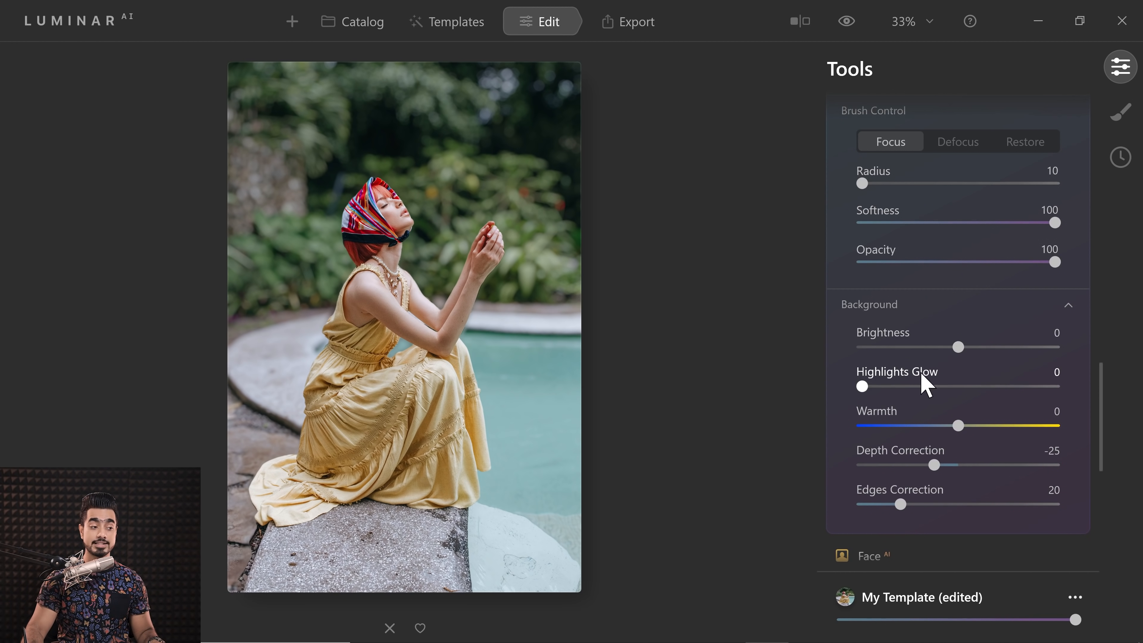
{"action": "left_click_drag", "start_coordinate": [863, 386], "coordinate": [989, 388]}
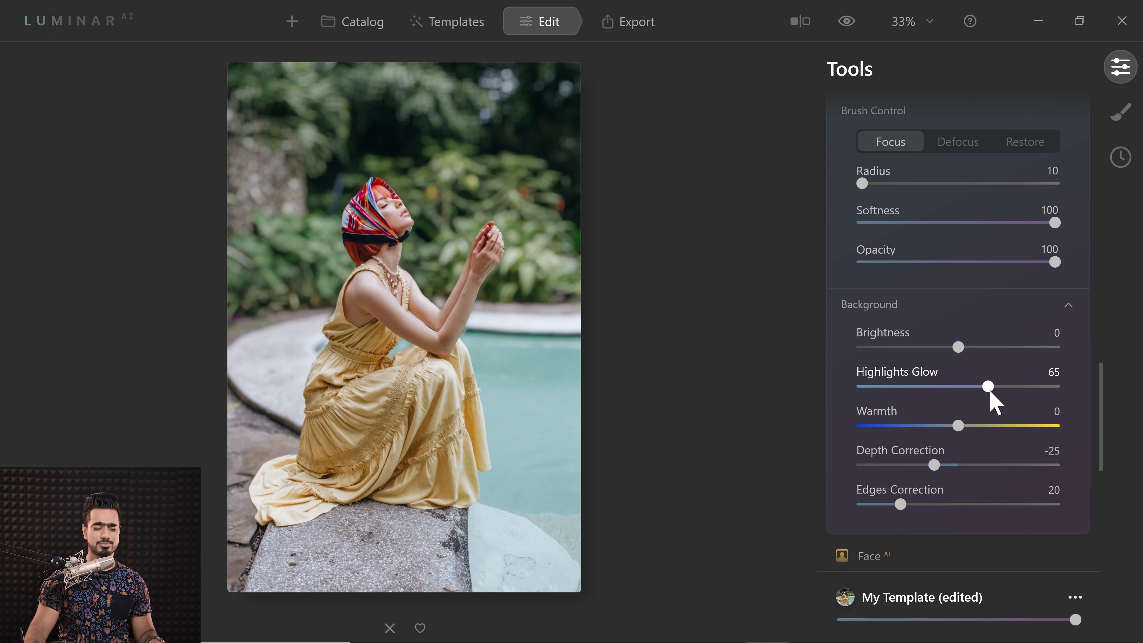
{"action": "left_click_drag", "start_coordinate": [974, 388], "coordinate": [878, 388]}
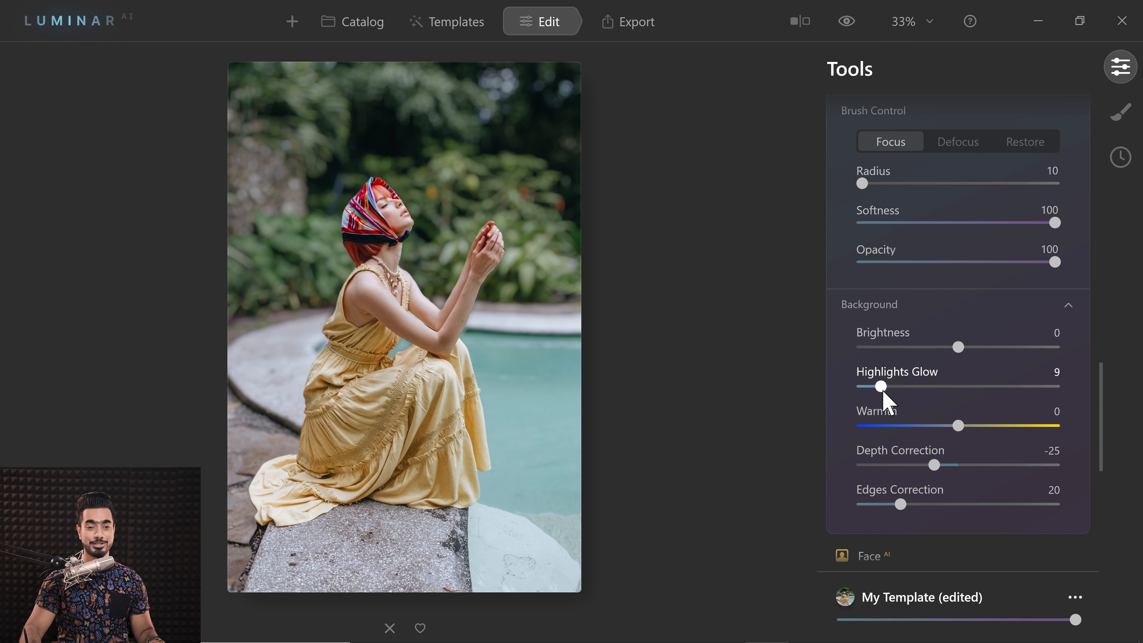
{"action": "left_click_drag", "start_coordinate": [885, 396], "coordinate": [917, 393]}
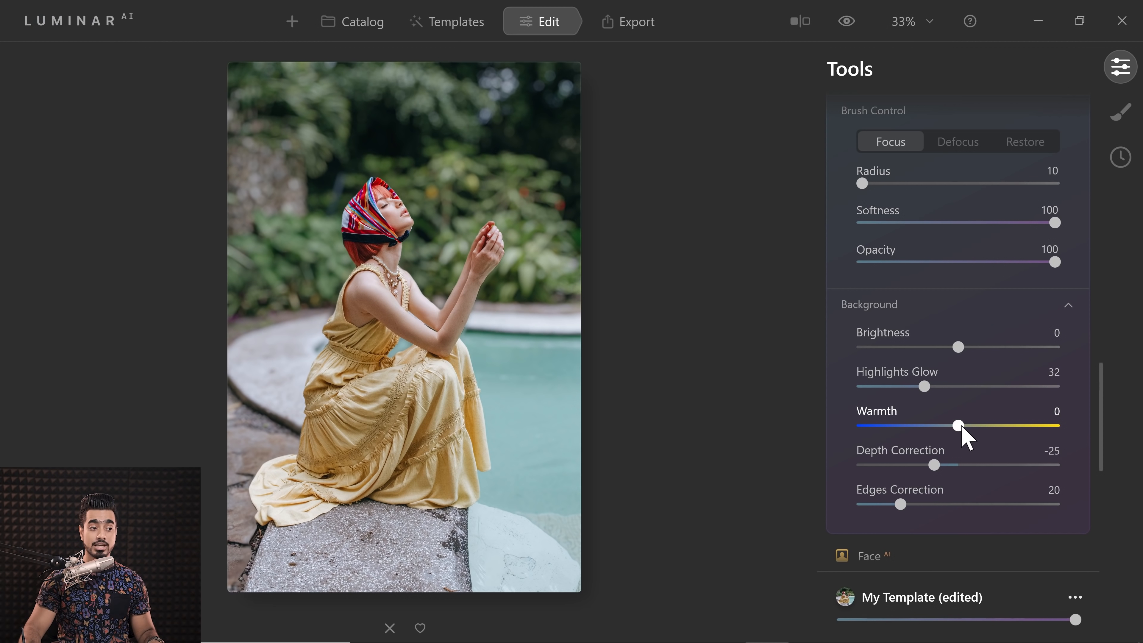
{"action": "left_click_drag", "start_coordinate": [961, 430], "coordinate": [984, 444]}
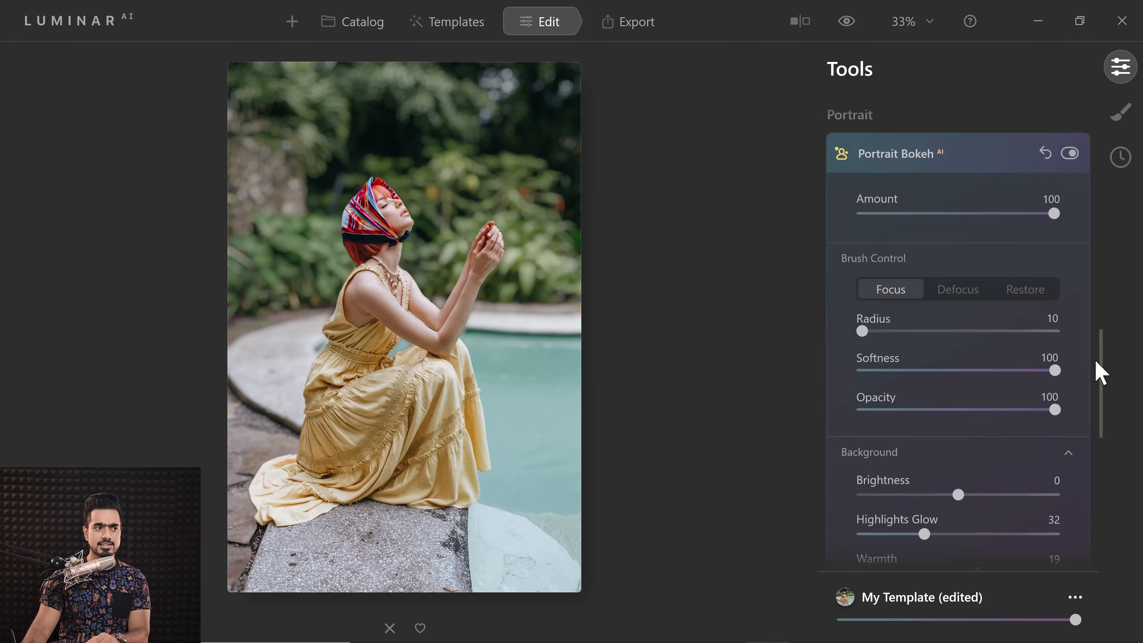
Open the street photo of the woman in the red coat and black hat from the catalog for editing
{"action": "left_click_drag", "start_coordinate": [1102, 370], "coordinate": [1114, 235]}
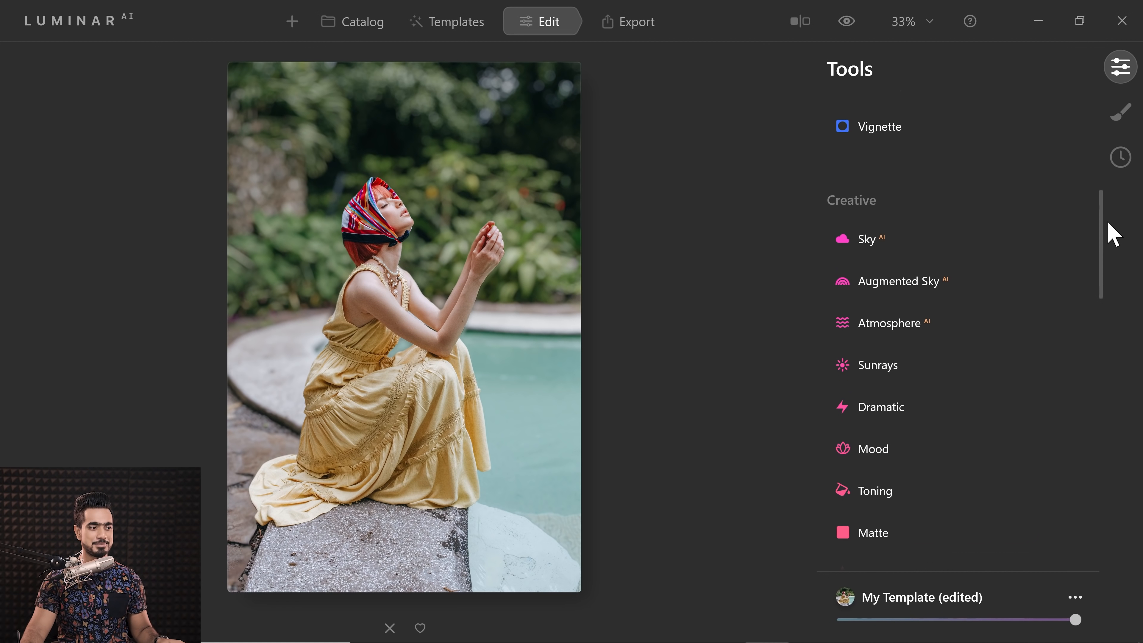
{"action": "left_click", "coordinate": [1024, 219]}
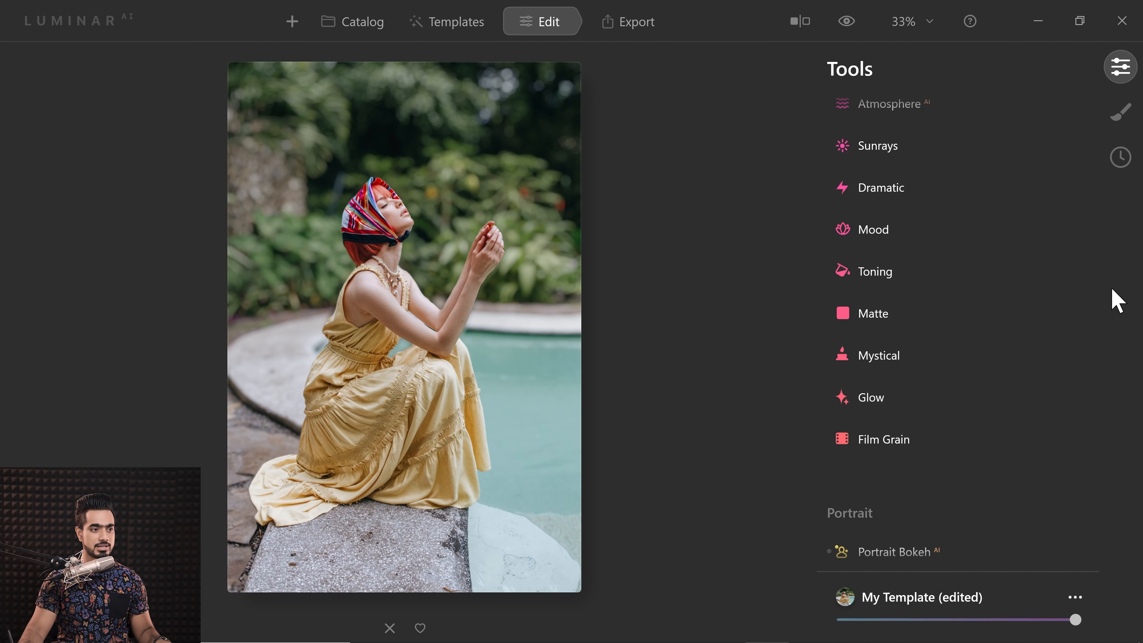
{"action": "left_click_drag", "start_coordinate": [1099, 332], "coordinate": [1095, 221]}
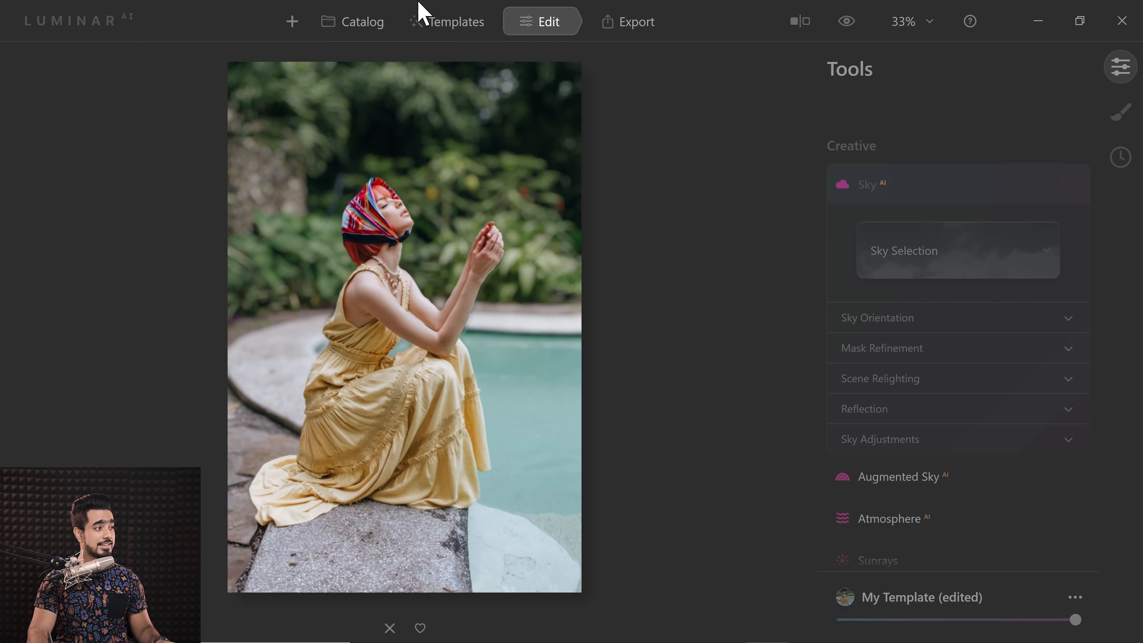
{"action": "left_click", "coordinate": [374, 30]}
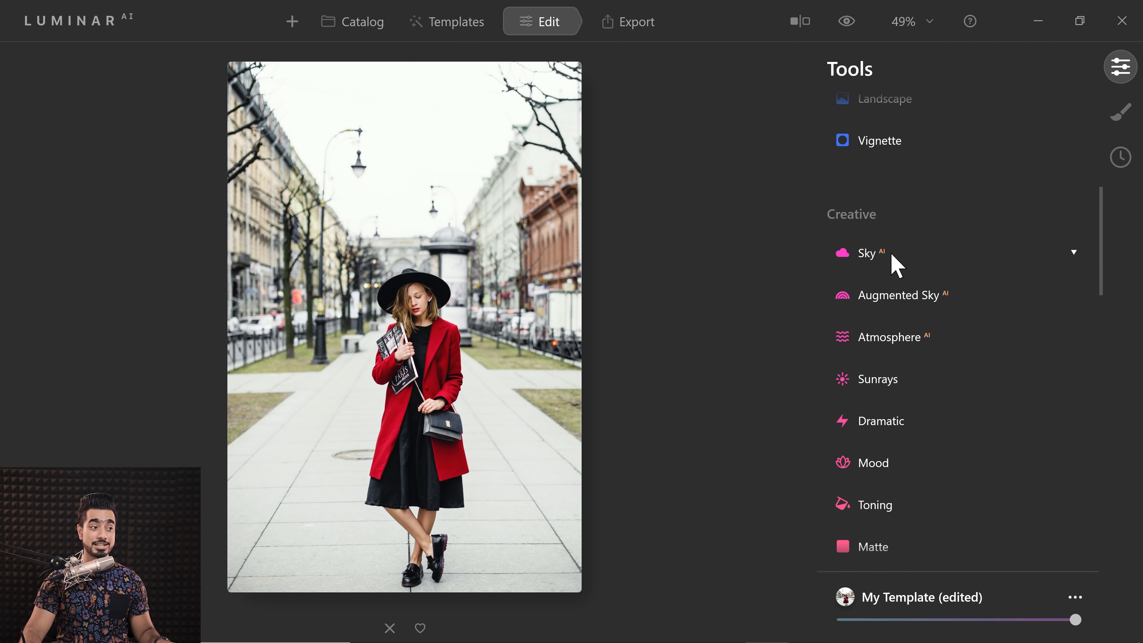
Replace the sky in the red-coat street photo with Blue Sky 2 using Sky AI
{"action": "left_click", "coordinate": [894, 256]}
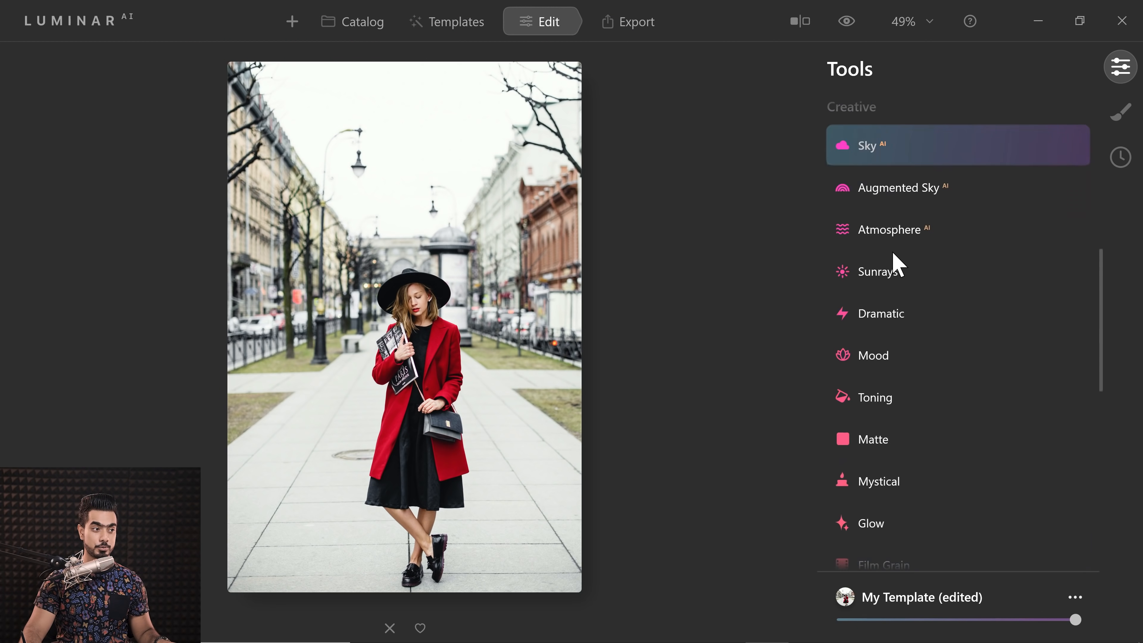
{"action": "left_click", "coordinate": [879, 227]}
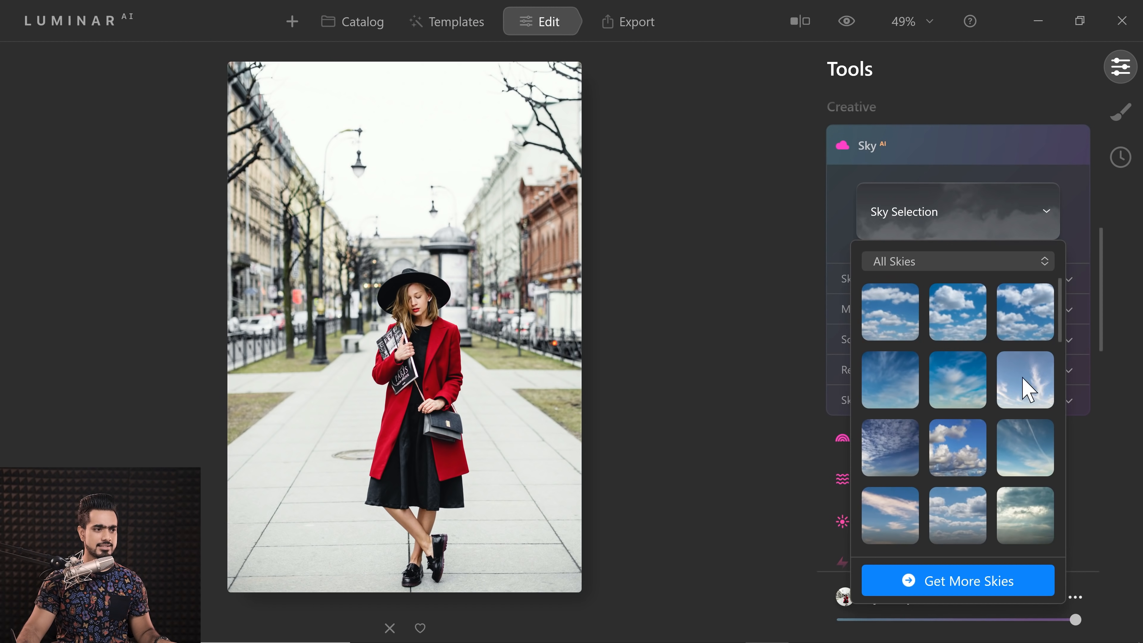
{"action": "left_click", "coordinate": [957, 314]}
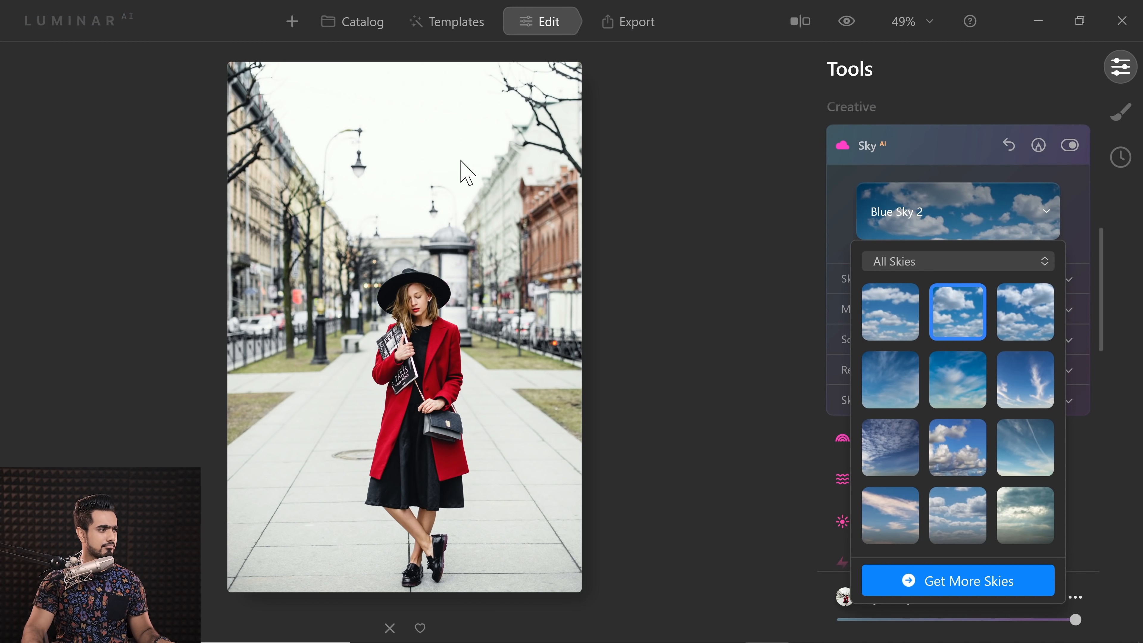
Adjust the replaced sky with Atmospheric Haze at 76 and Defocus at 80
{"action": "scroll", "coordinate": [965, 314], "scroll_direction": "down", "scroll_amount": 2}
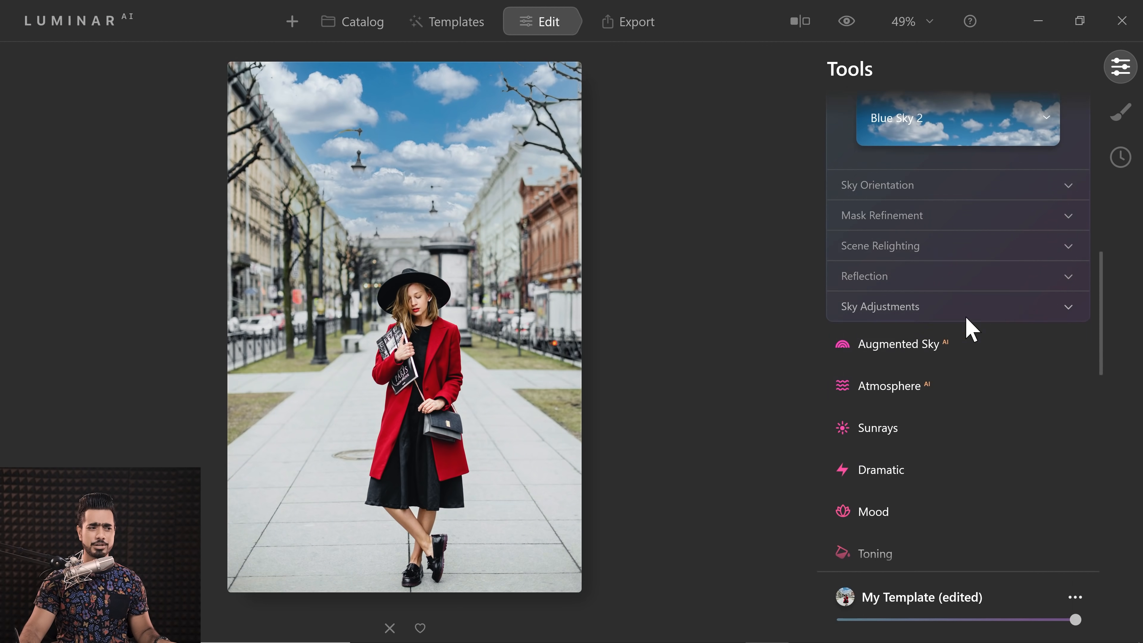
{"action": "left_click", "coordinate": [941, 315]}
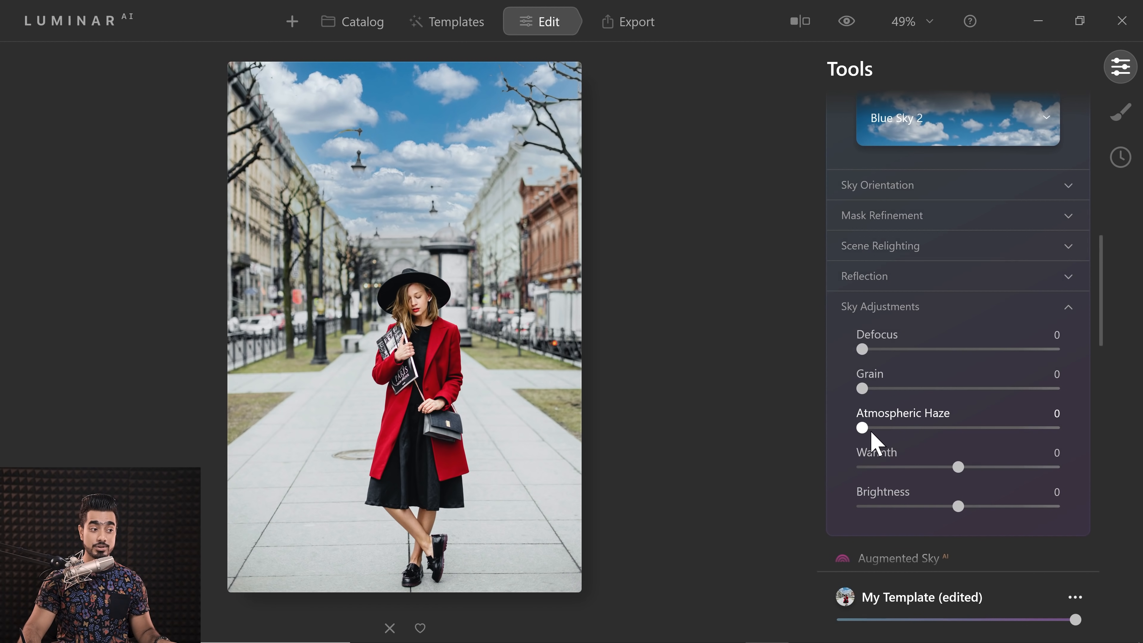
{"action": "left_click_drag", "start_coordinate": [863, 428], "coordinate": [1009, 428]}
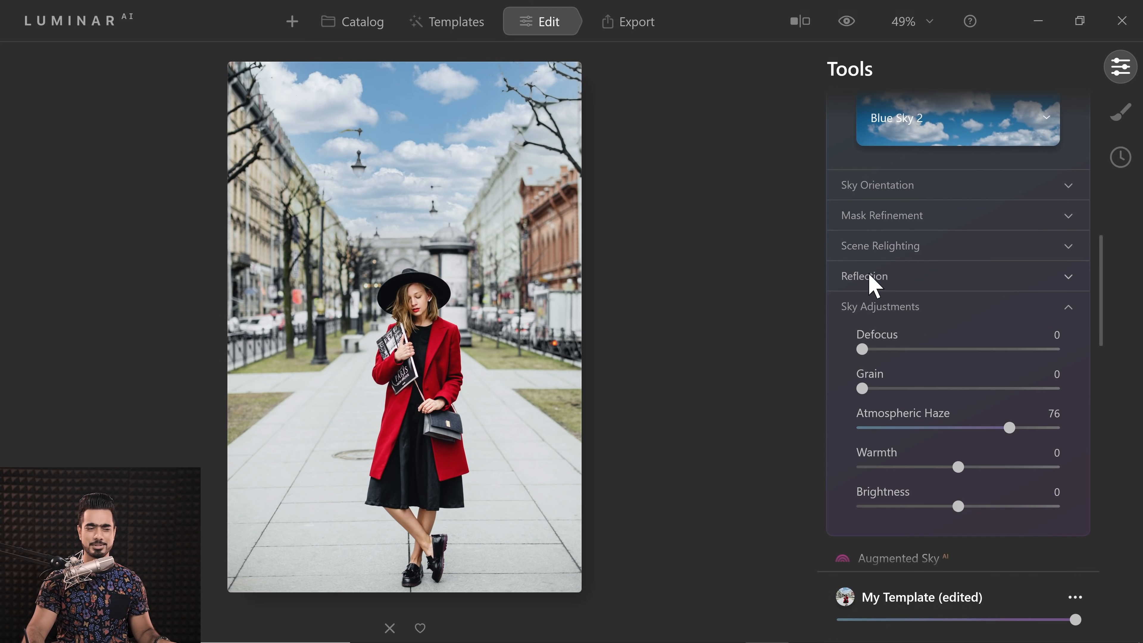
{"action": "left_click_drag", "start_coordinate": [862, 349], "coordinate": [1021, 350]}
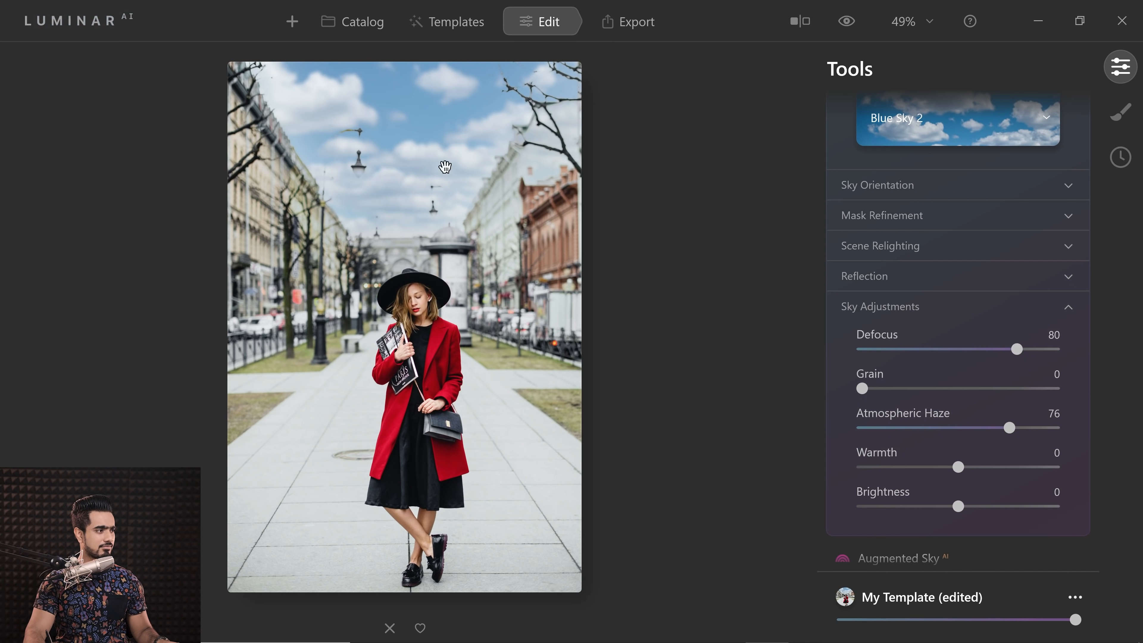
Increase the replaced sky's Atmospheric Haze to 100 and raise its Brightness
{"action": "left_click", "coordinate": [1030, 121]}
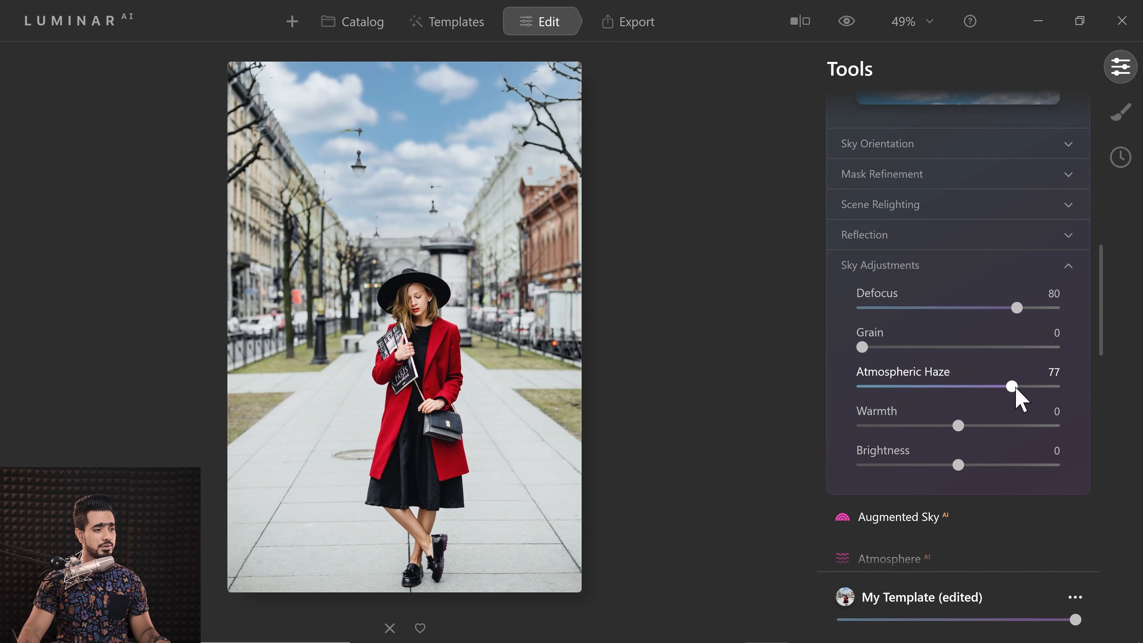
{"action": "left_click_drag", "start_coordinate": [1016, 390], "coordinate": [1095, 382]}
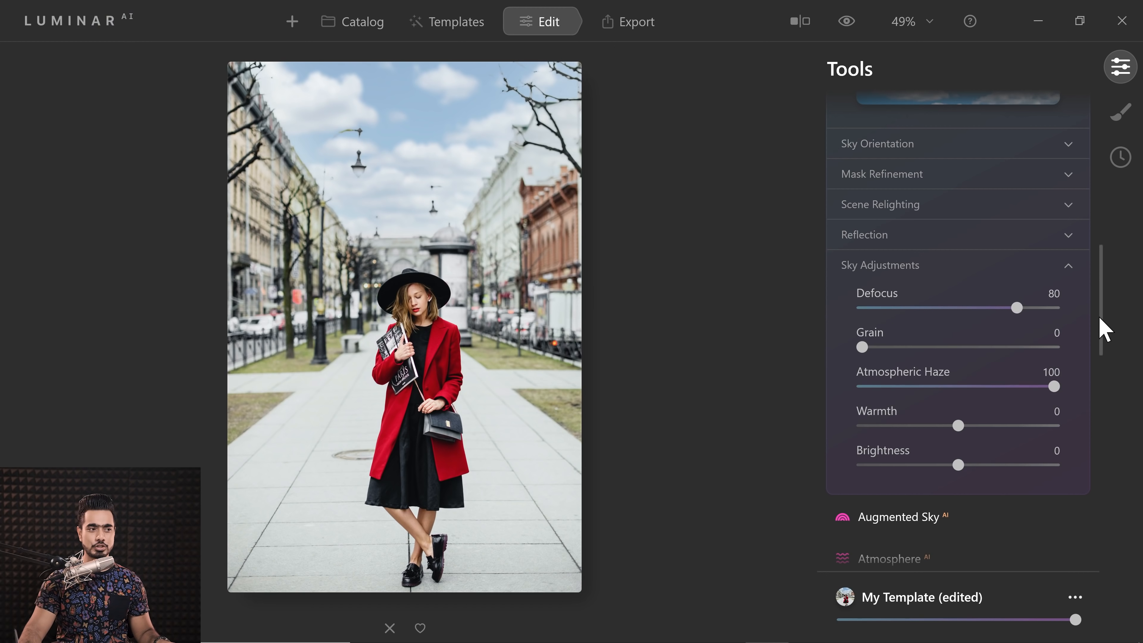
{"action": "scroll", "coordinate": [1099, 325], "scroll_direction": "up", "scroll_amount": 1}
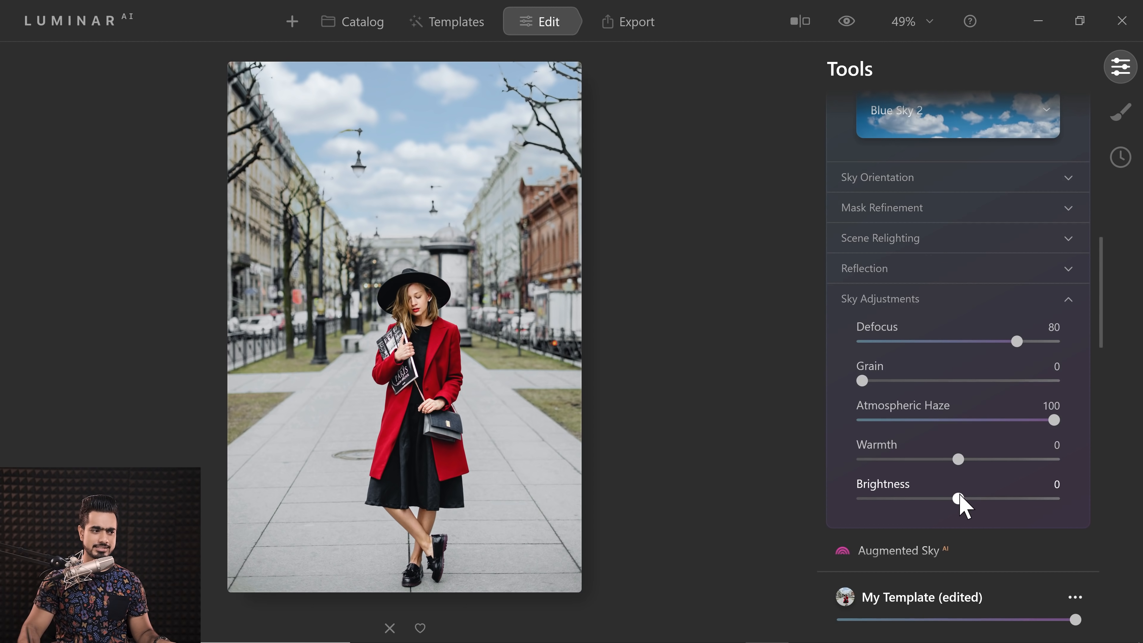
{"action": "left_click_drag", "start_coordinate": [962, 500], "coordinate": [1076, 495]}
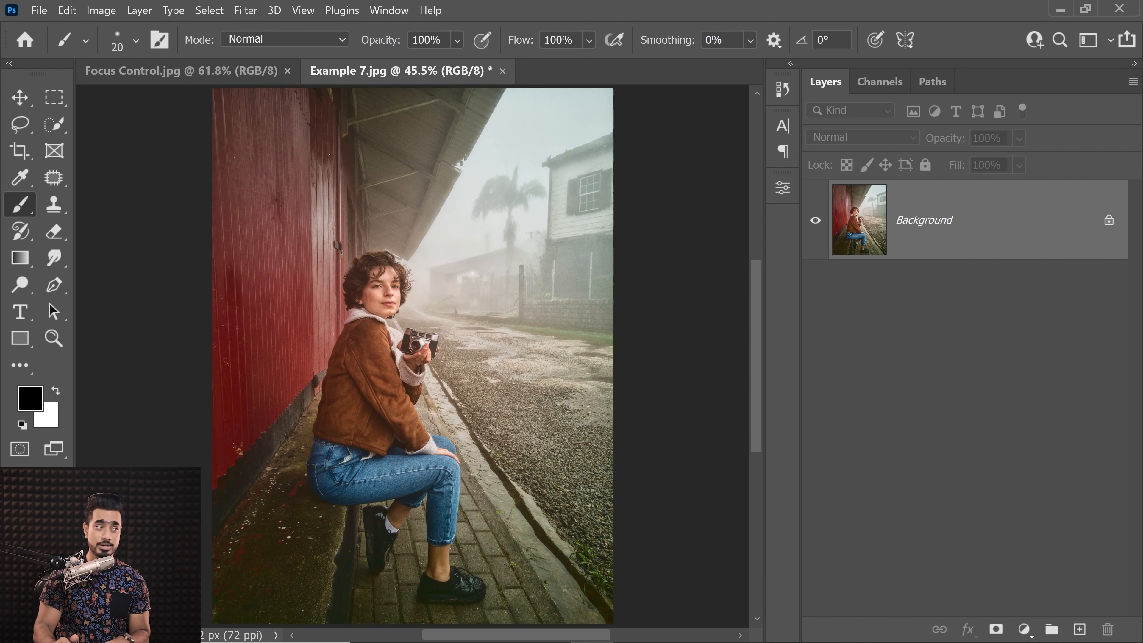
Switch to Photoshop and use the Depth Blur neural filter to output only the depth map of Example 7.jpg to a duplicate layer
{"action": "left_click", "coordinate": [250, 10]}
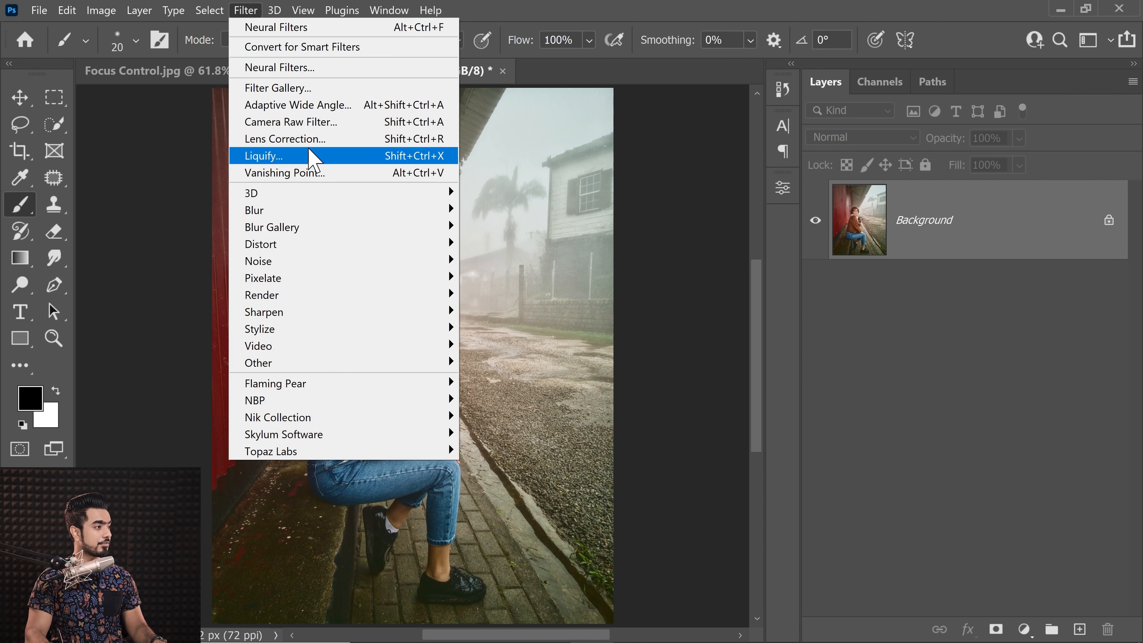
{"action": "left_click", "coordinate": [299, 69]}
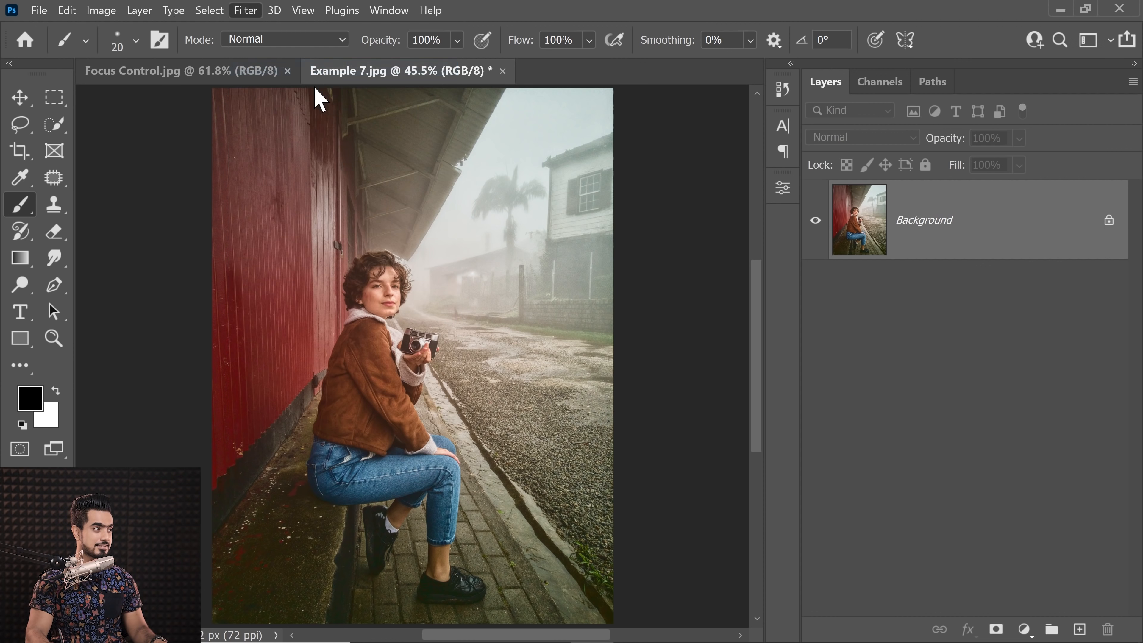
{"action": "left_click_drag", "start_coordinate": [1138, 356], "coordinate": [1107, 538]}
{"action": "left_click", "coordinate": [970, 484]}
{"action": "left_click_drag", "start_coordinate": [1137, 487], "coordinate": [1136, 268]}
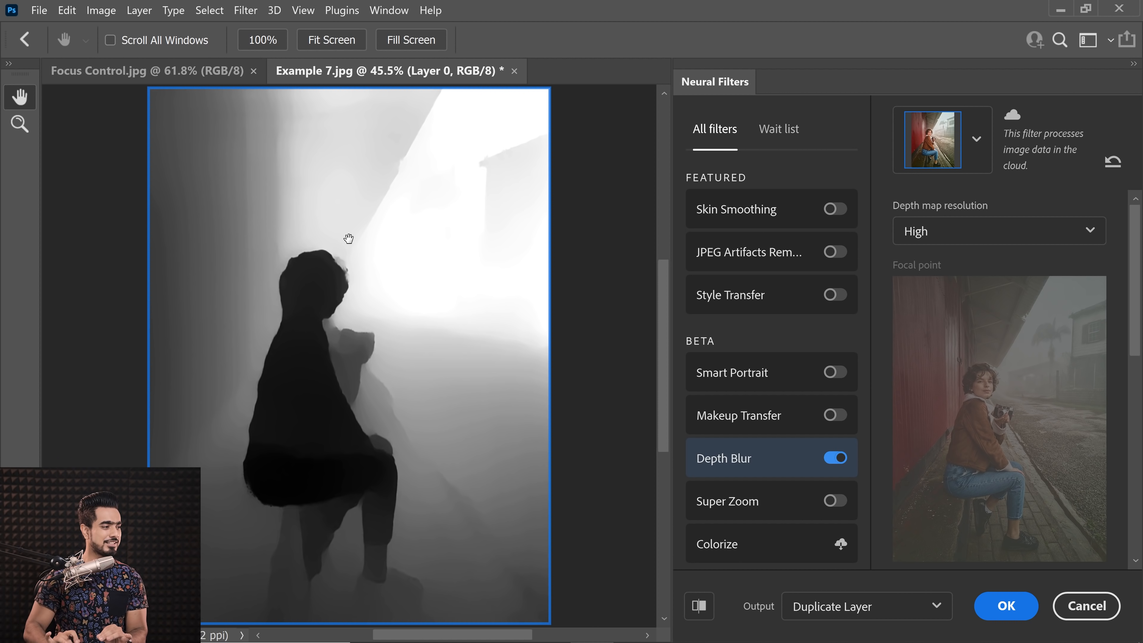
{"action": "left_click", "coordinate": [1006, 605]}
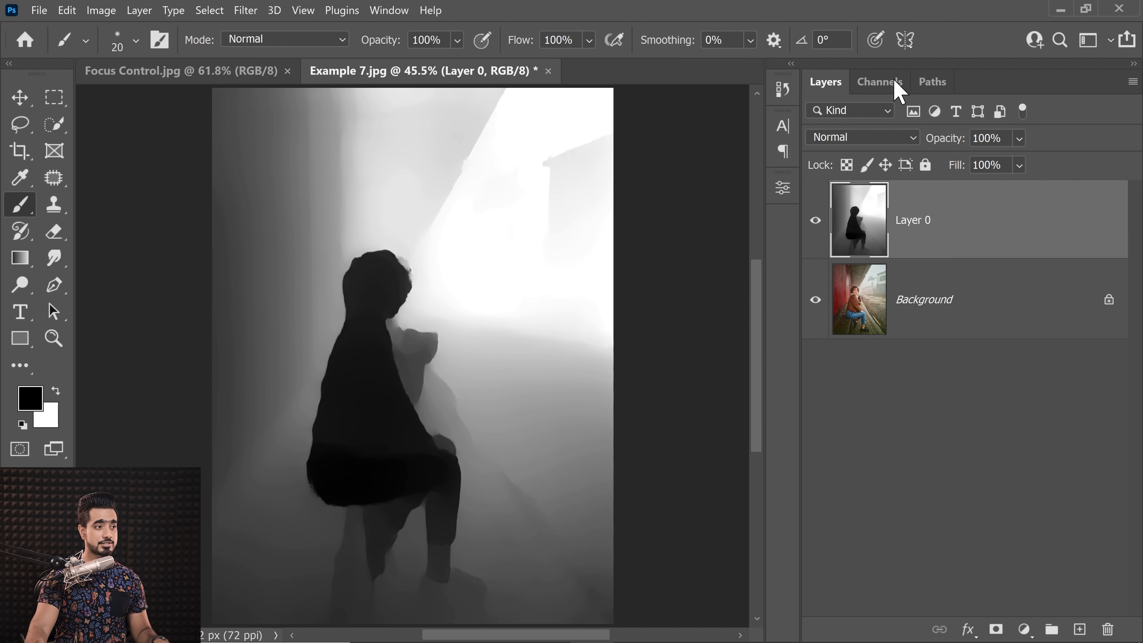
Load the depth map's luminosity from the RGB channel as a selection and delete the depth map layer
{"action": "left_click", "coordinate": [882, 84]}
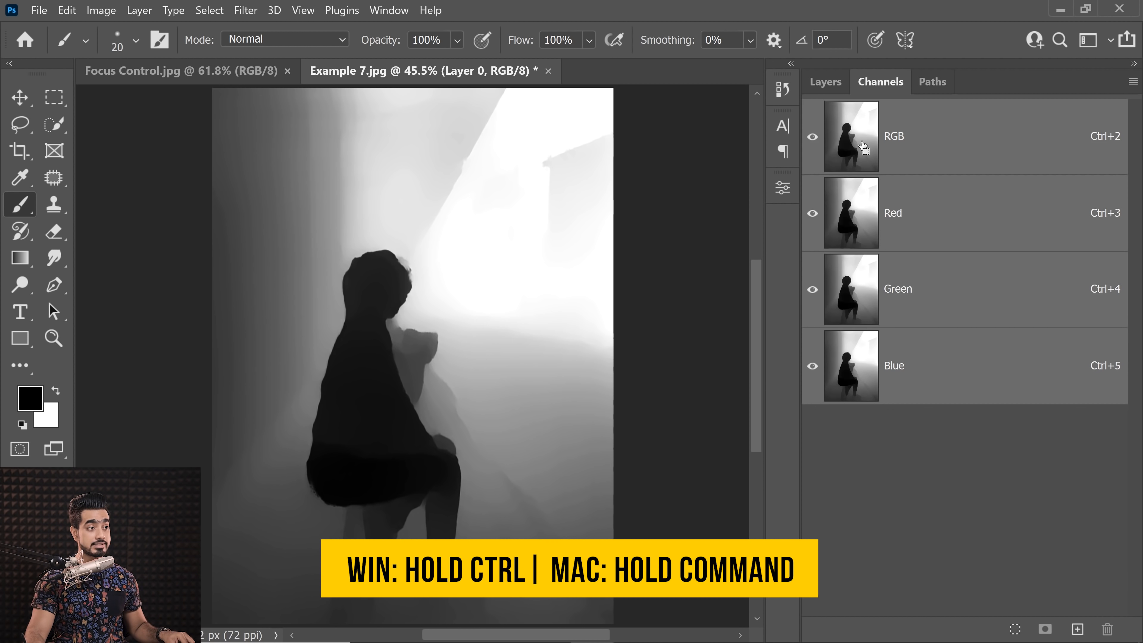
{"action": "left_click", "coordinate": [864, 147], "text": "ctrl"}
{"action": "left_click", "coordinate": [826, 82]}
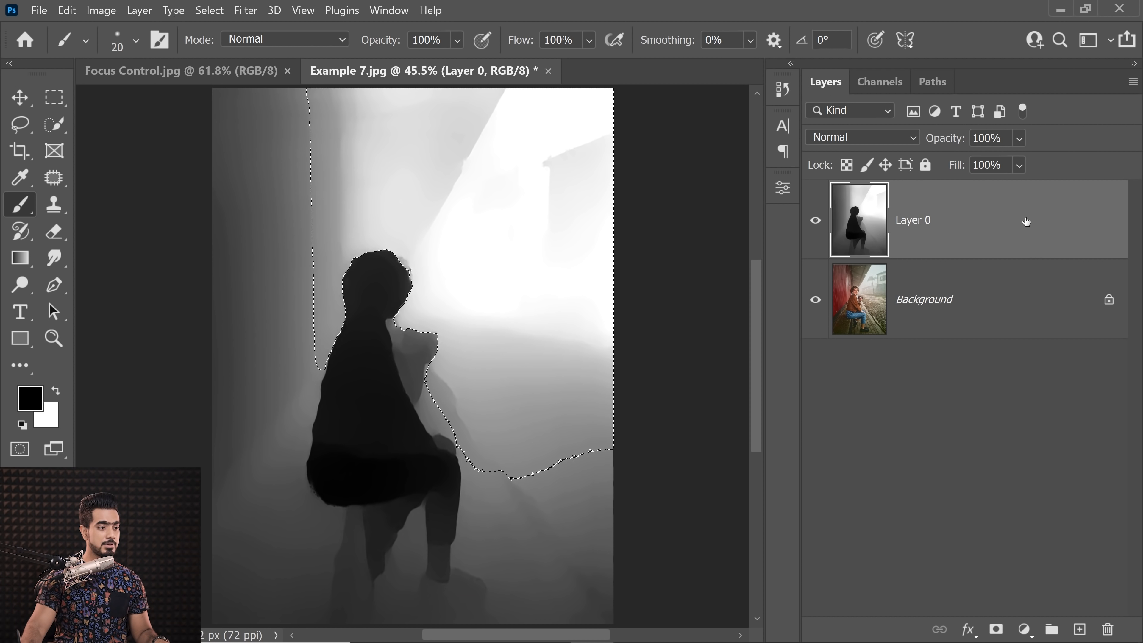
{"action": "left_click_drag", "start_coordinate": [1026, 222], "coordinate": [1114, 628]}
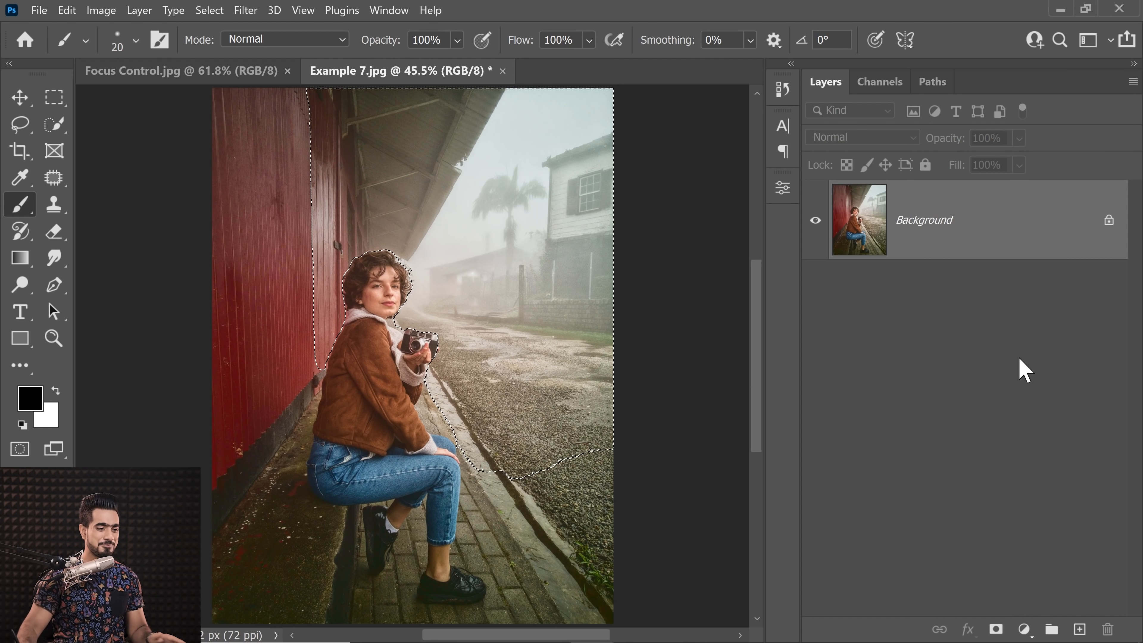
Add a Curves adjustment masked by the depth selection, test brightening the distant background, and remove the curve point
{"action": "left_click", "coordinate": [1025, 629]}
{"action": "left_click", "coordinate": [1002, 406]}
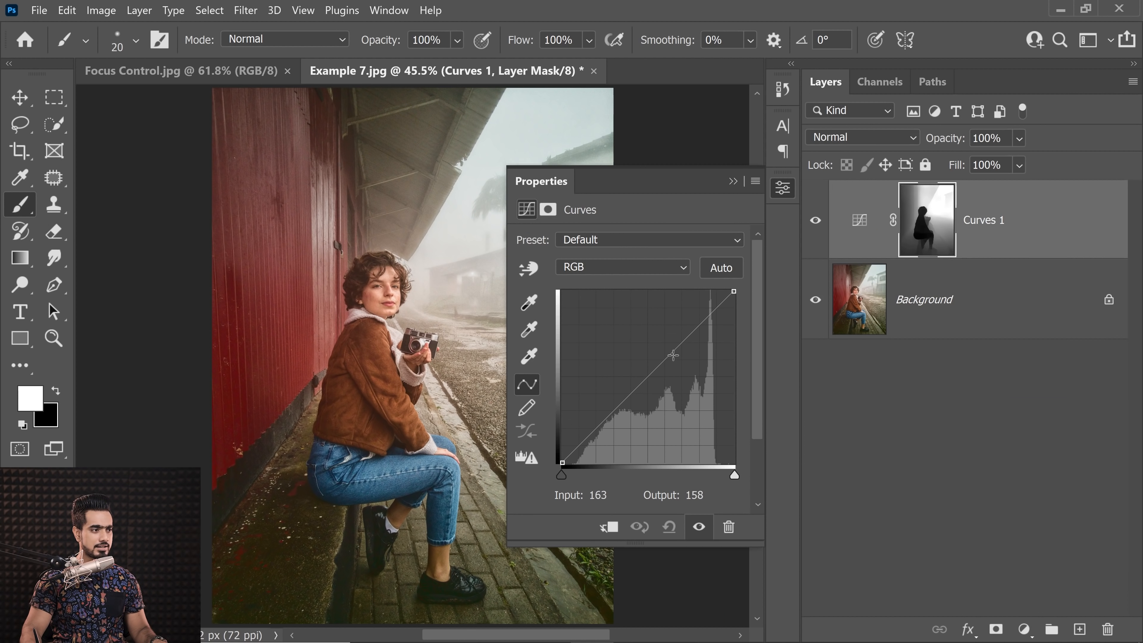
{"action": "left_click_drag", "start_coordinate": [668, 346], "coordinate": [654, 324]}
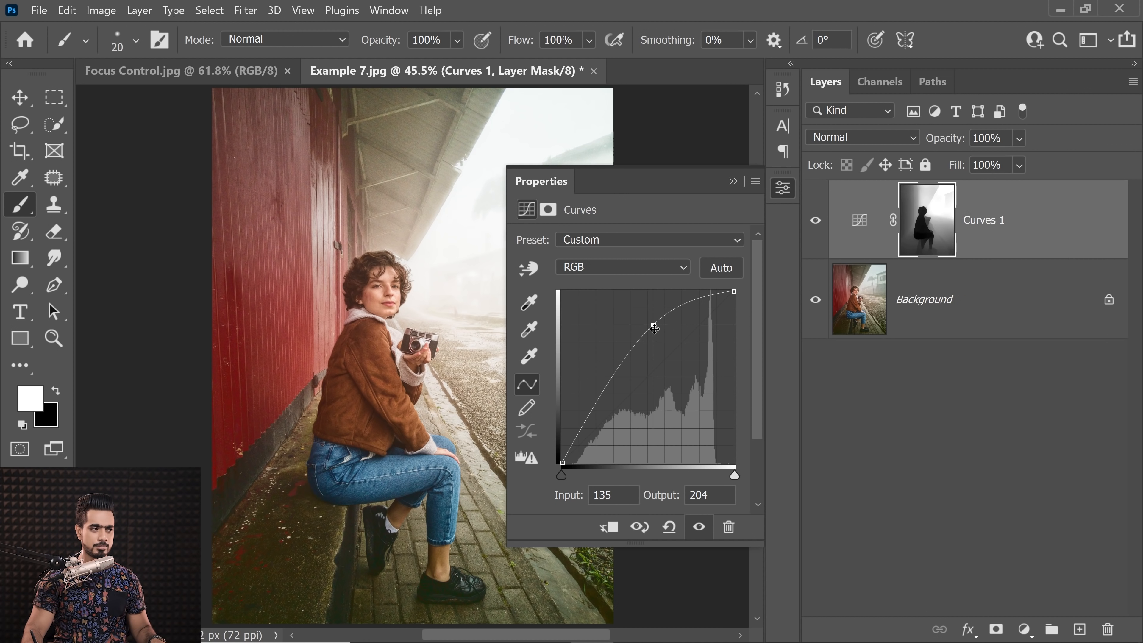
{"action": "left_click_drag", "start_coordinate": [655, 329], "coordinate": [642, 282]}
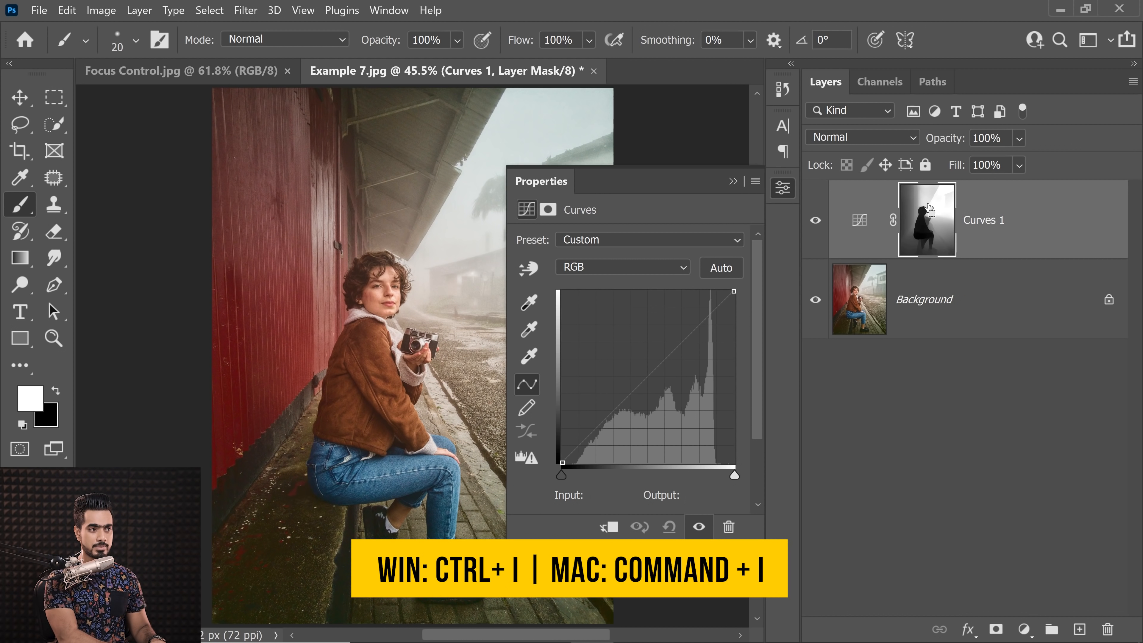
Invert the Curves layer's depth mask to target the foreground, and try two curve points before removing them
{"action": "key", "text": "ctrl+i"}
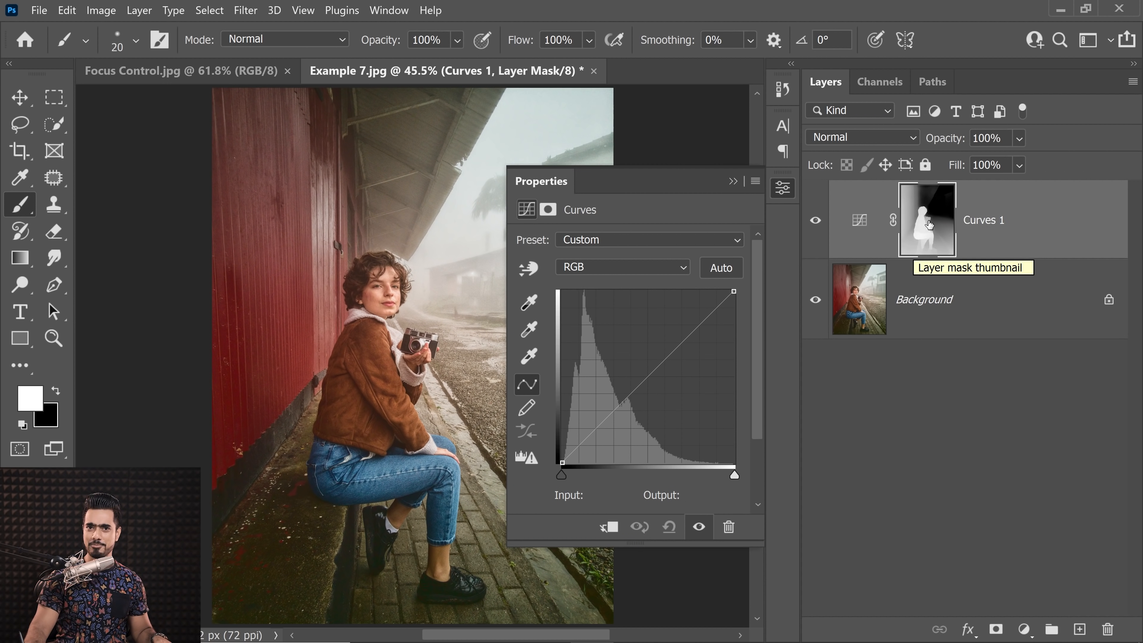
{"action": "left_click_drag", "start_coordinate": [452, 344], "coordinate": [373, 347]}
{"action": "left_click", "coordinate": [679, 341]}
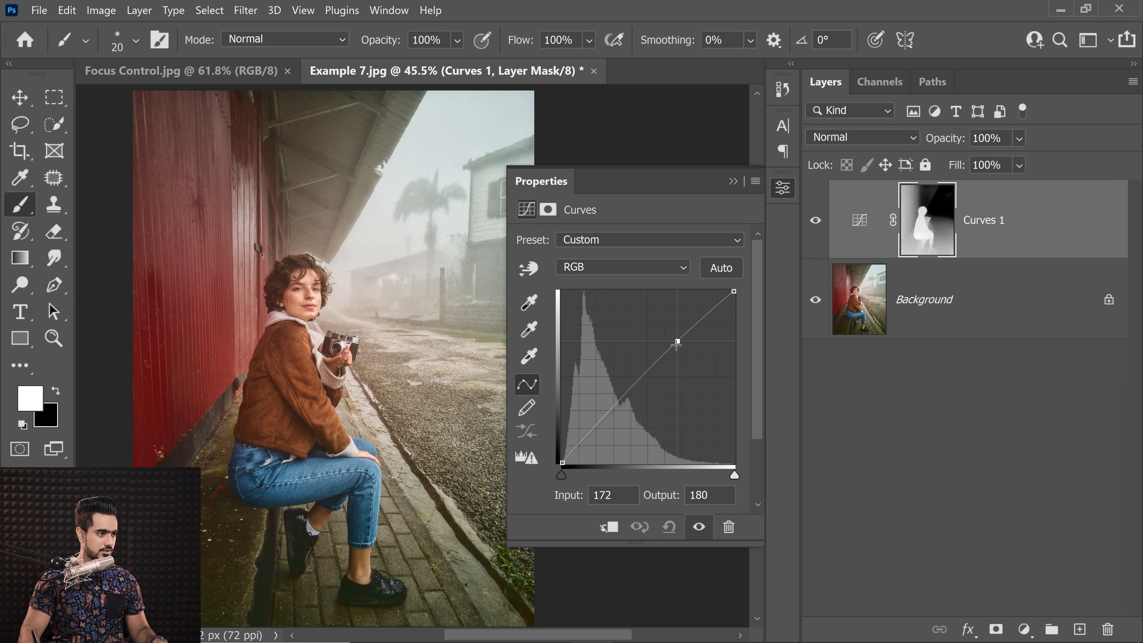
{"action": "left_click", "coordinate": [638, 383]}
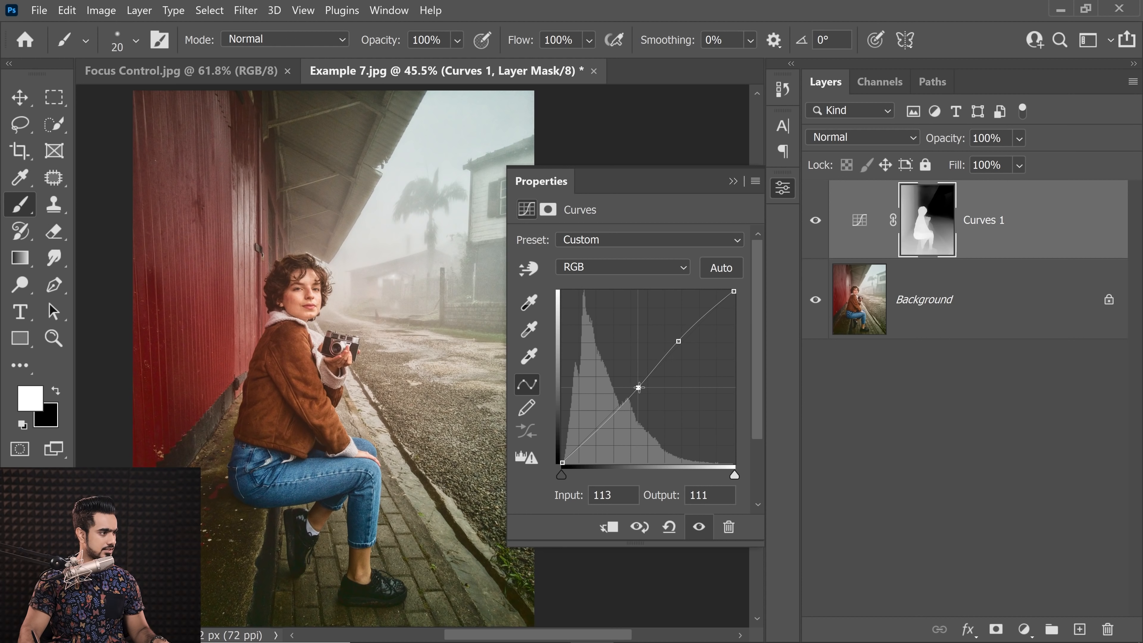
{"action": "left_click_drag", "start_coordinate": [640, 387], "coordinate": [602, 252]}
{"action": "left_click_drag", "start_coordinate": [679, 341], "coordinate": [632, 207]}
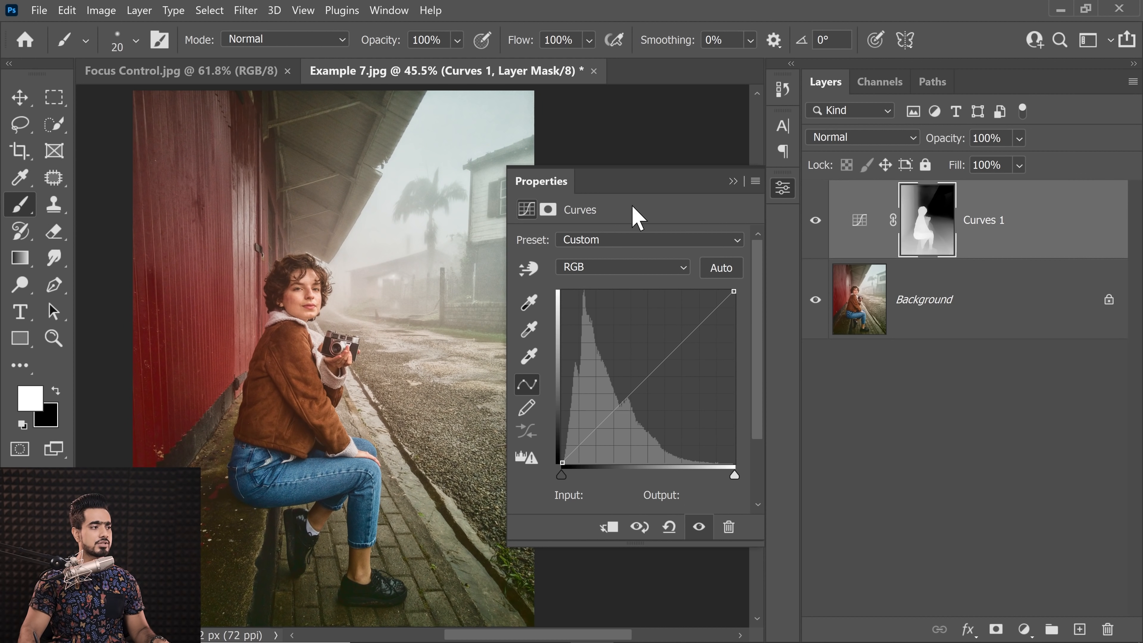
Sample the woman's face to raise its highlights and set a midtone curve point to input 120, output 113, comparing before and after
{"action": "left_click", "coordinate": [535, 275]}
{"action": "left_click_drag", "start_coordinate": [320, 276], "coordinate": [362, 262]}
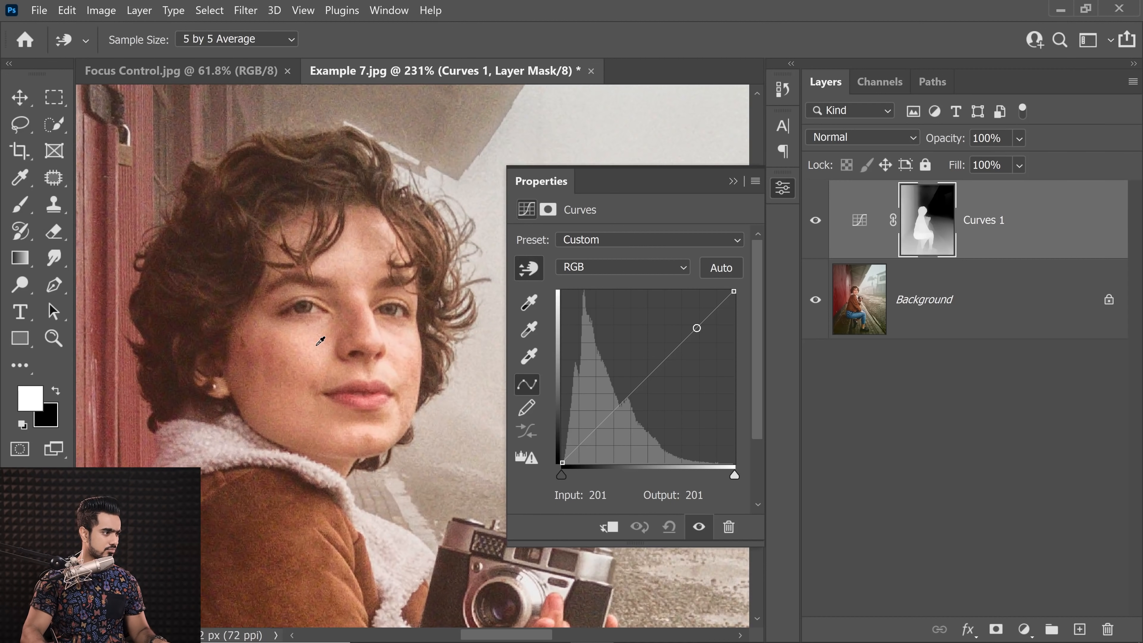
{"action": "left_click_drag", "start_coordinate": [314, 342], "coordinate": [313, 336]}
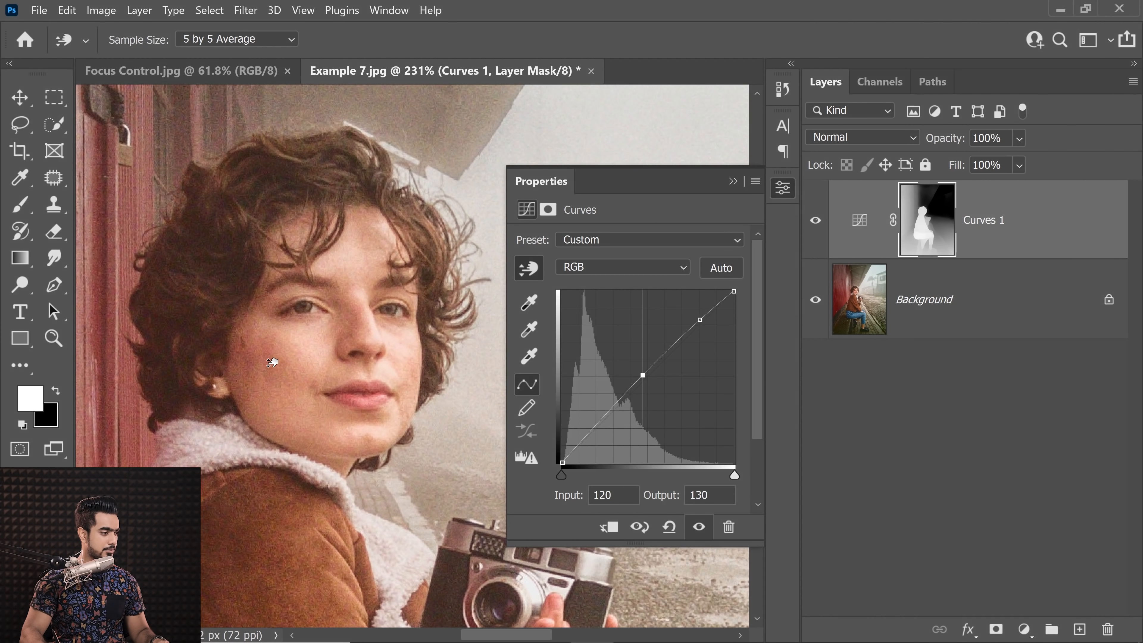
{"action": "left_click_drag", "start_coordinate": [274, 369], "coordinate": [275, 371]}
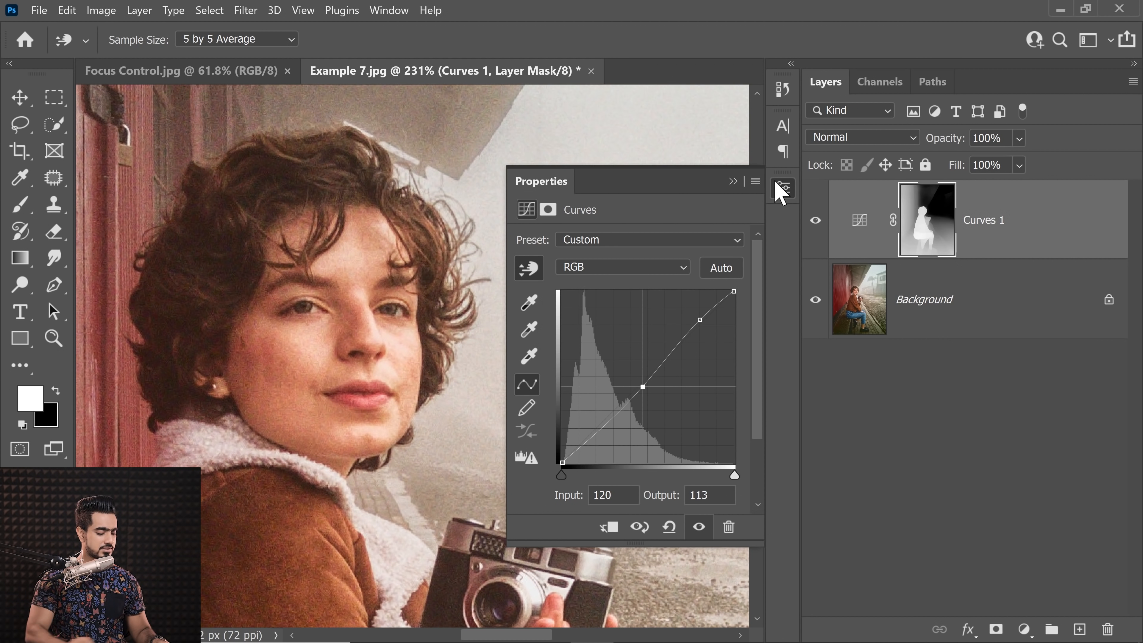
{"action": "key", "text": "ctrl+0"}
{"action": "left_click", "coordinate": [783, 188]}
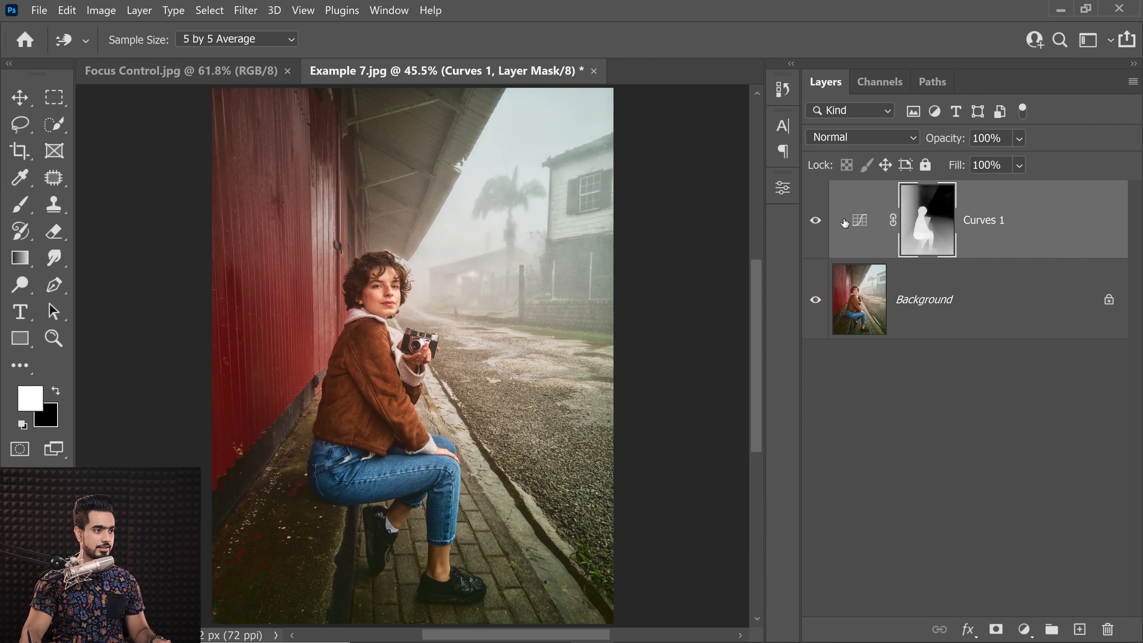
{"action": "left_click", "coordinate": [818, 233]}
{"action": "left_click", "coordinate": [819, 235]}
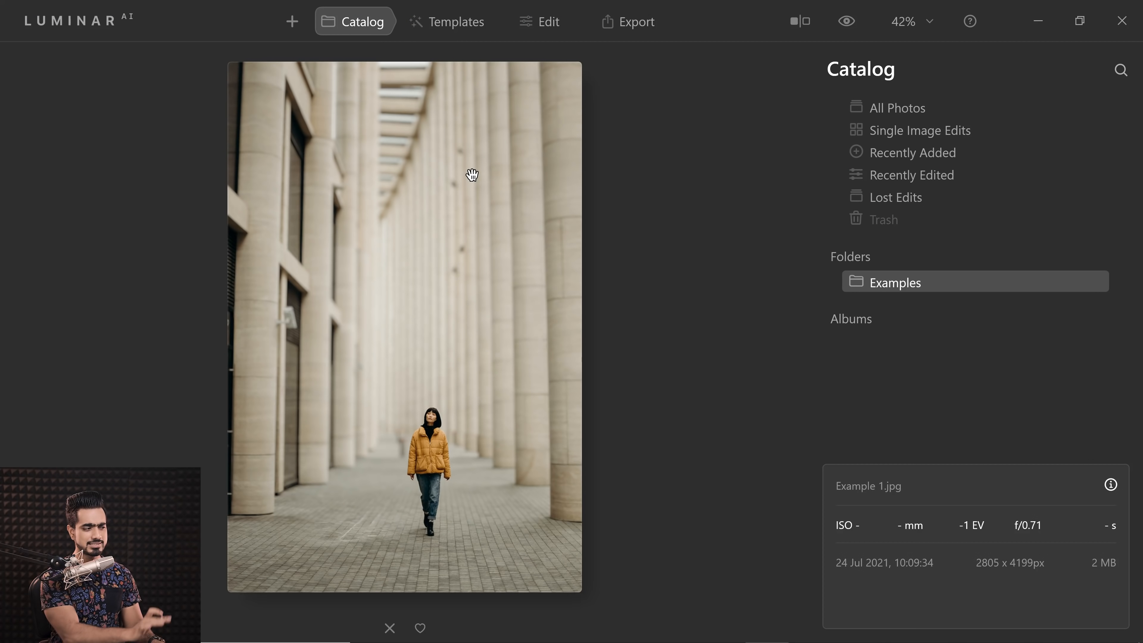
Switch to editing in Luminar AI and compare the red-coat street photo with Portrait Bokeh off and on
{"action": "left_click", "coordinate": [546, 22]}
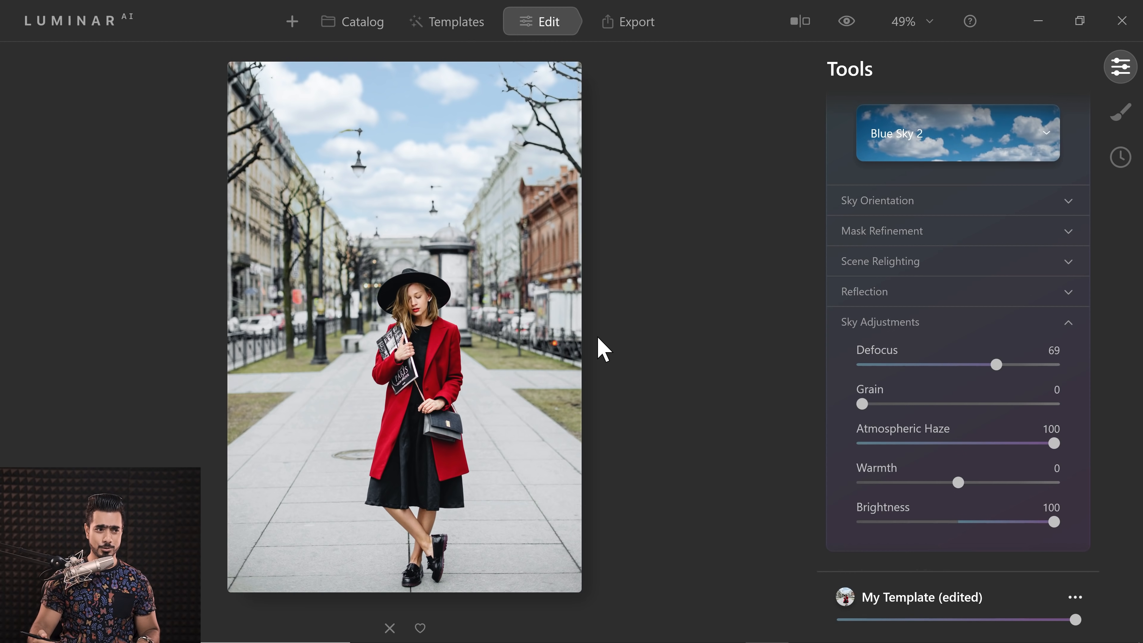
{"action": "scroll", "coordinate": [1104, 315], "scroll_direction": "down", "scroll_amount": 15}
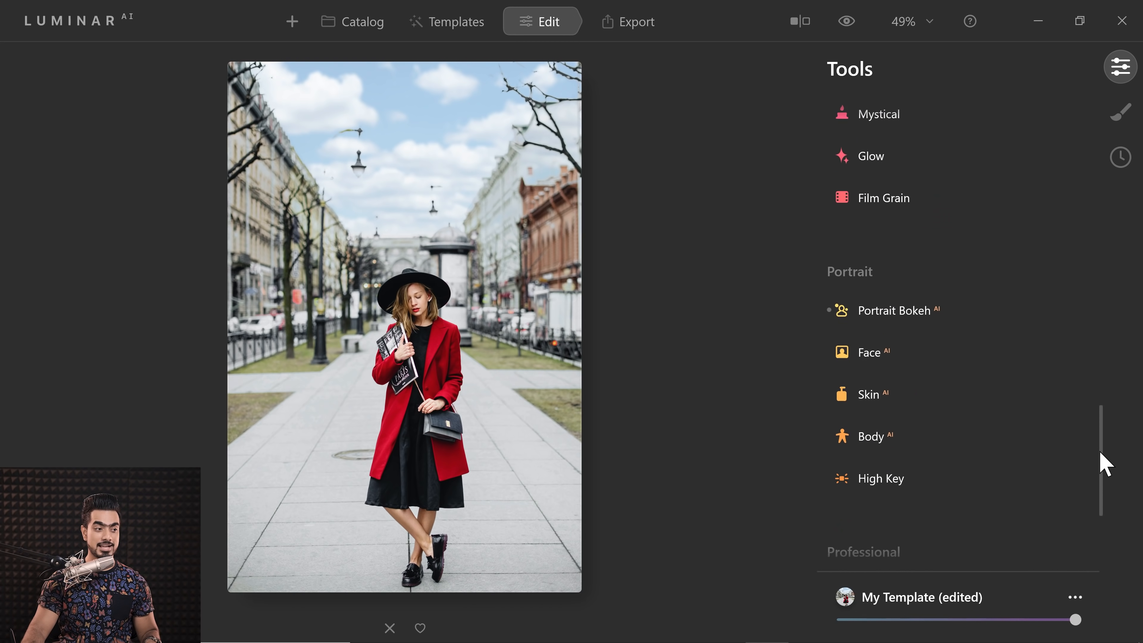
{"action": "left_click", "coordinate": [929, 321]}
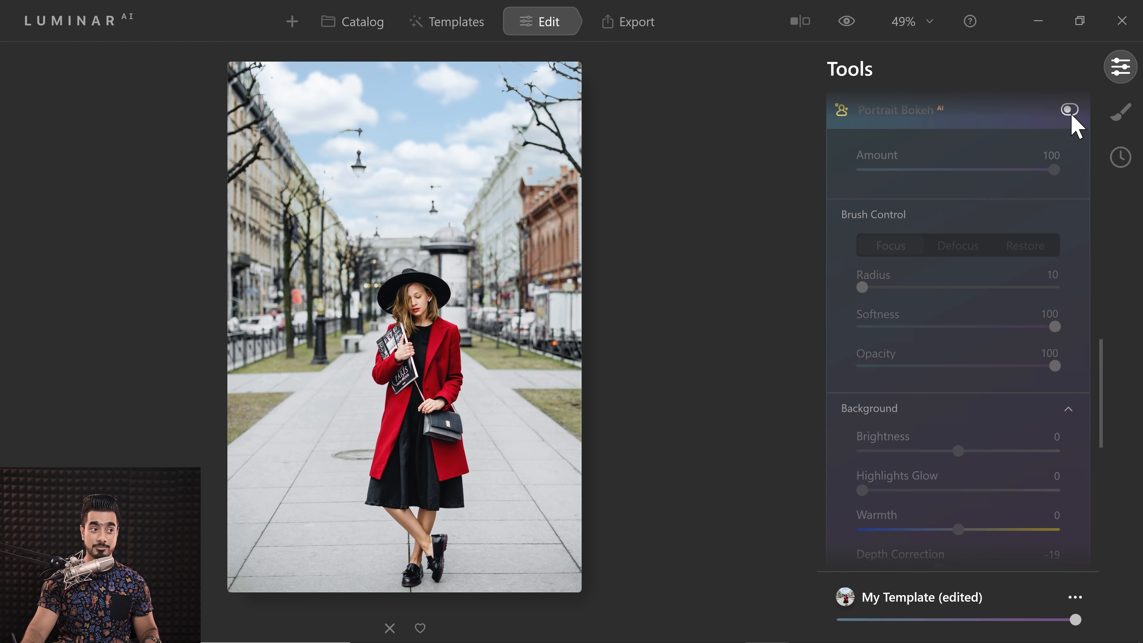
{"action": "left_click", "coordinate": [1070, 111]}
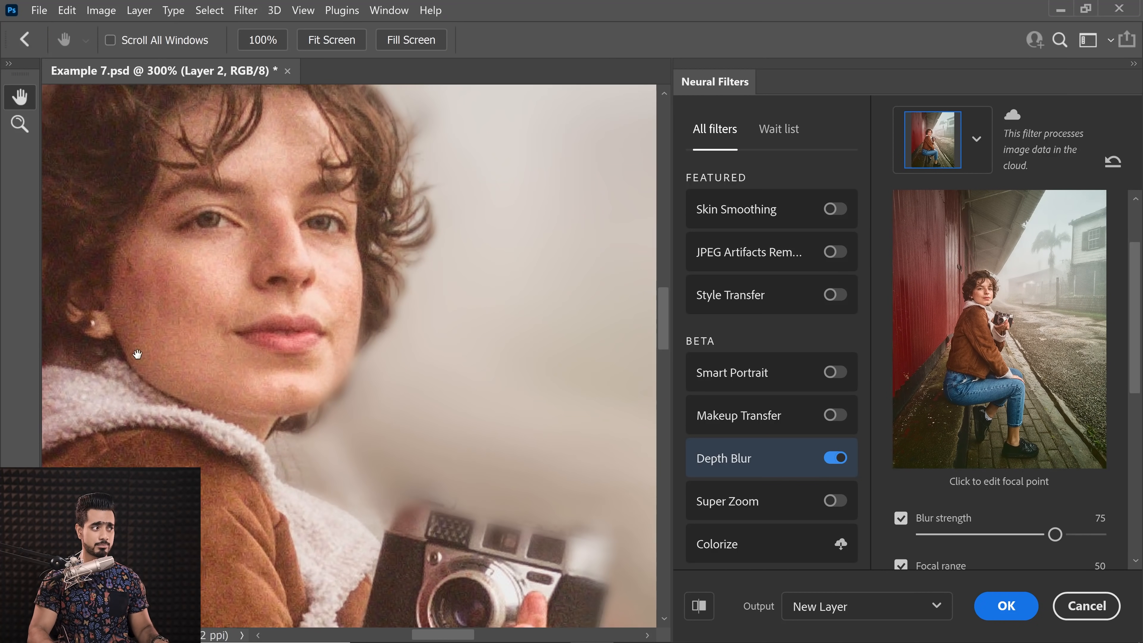
Switch to Photoshop and review the remaining Depth Blur settings for Example 7.psd
{"action": "left_click_drag", "start_coordinate": [1137, 360], "coordinate": [1126, 527]}
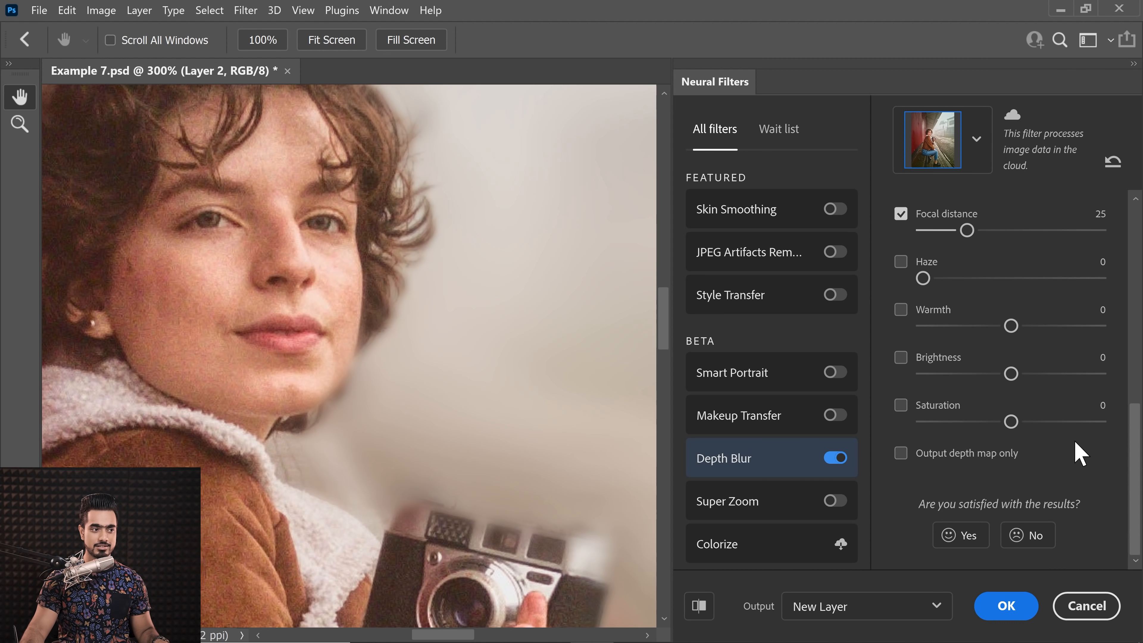